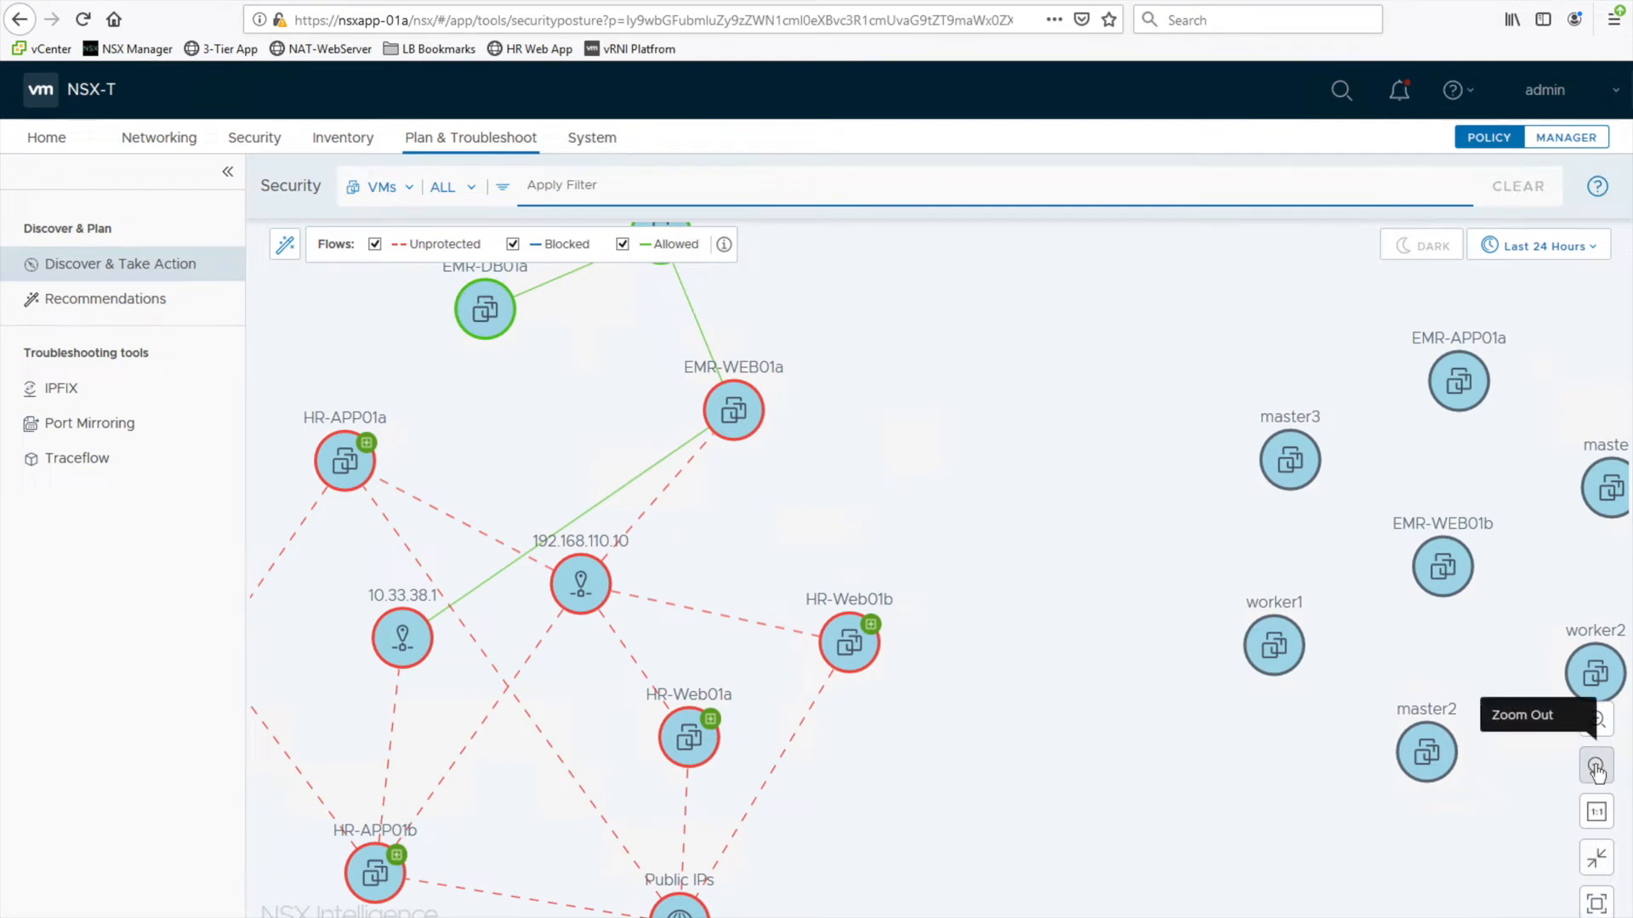
# Show the security flow map in full screen with the dark theme
pyautogui.click(1596, 770)
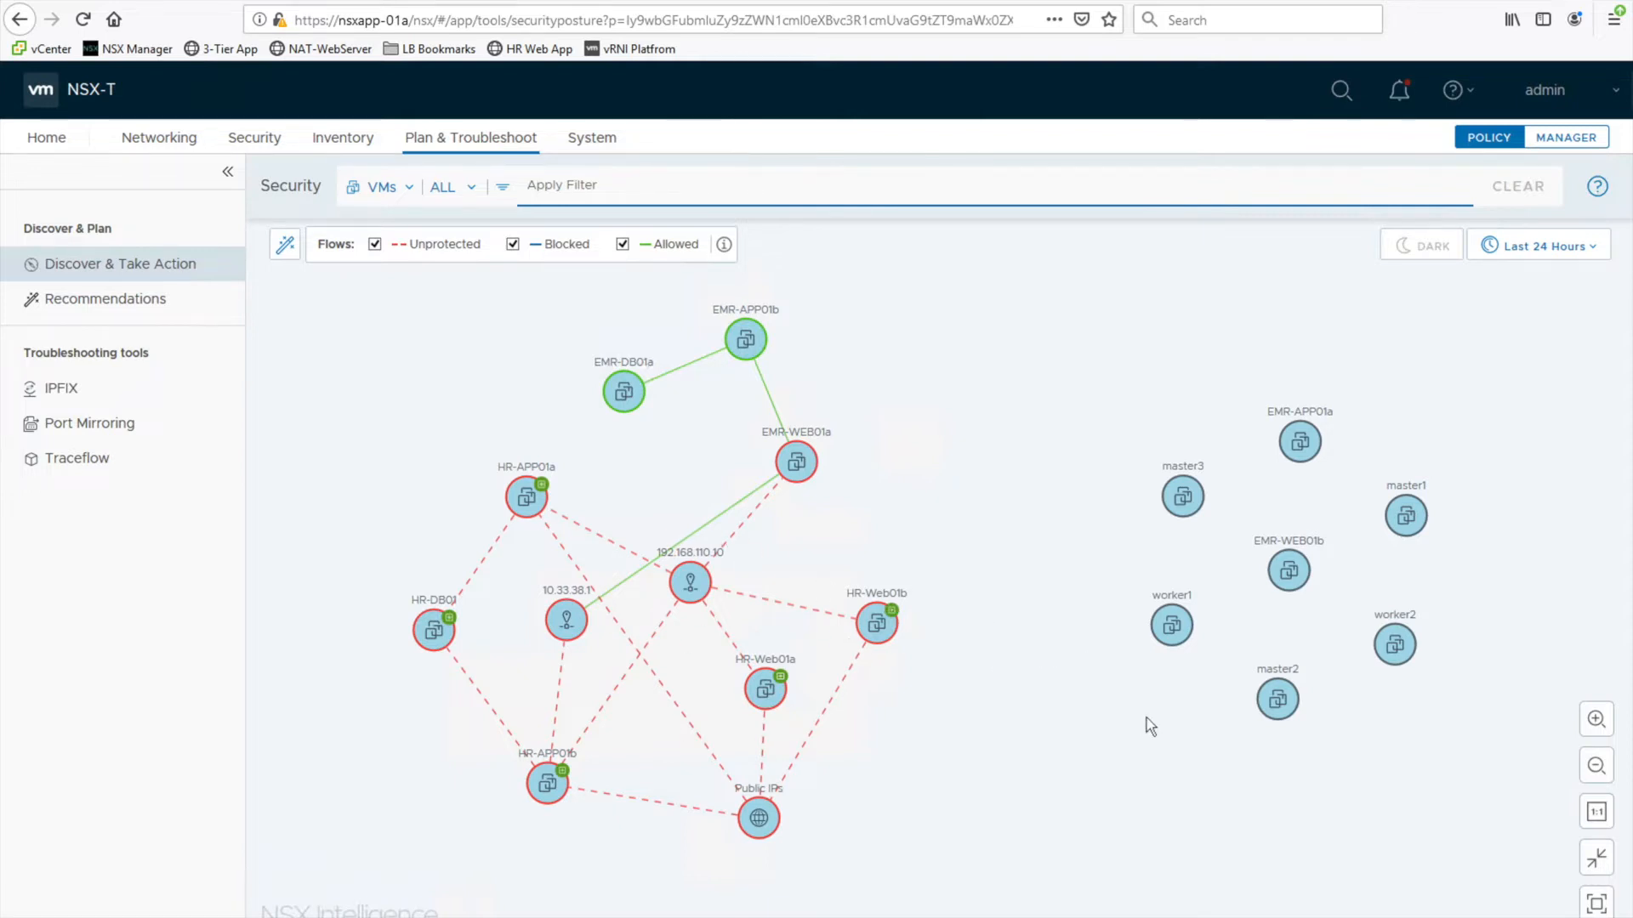
pyautogui.click(1595, 903)
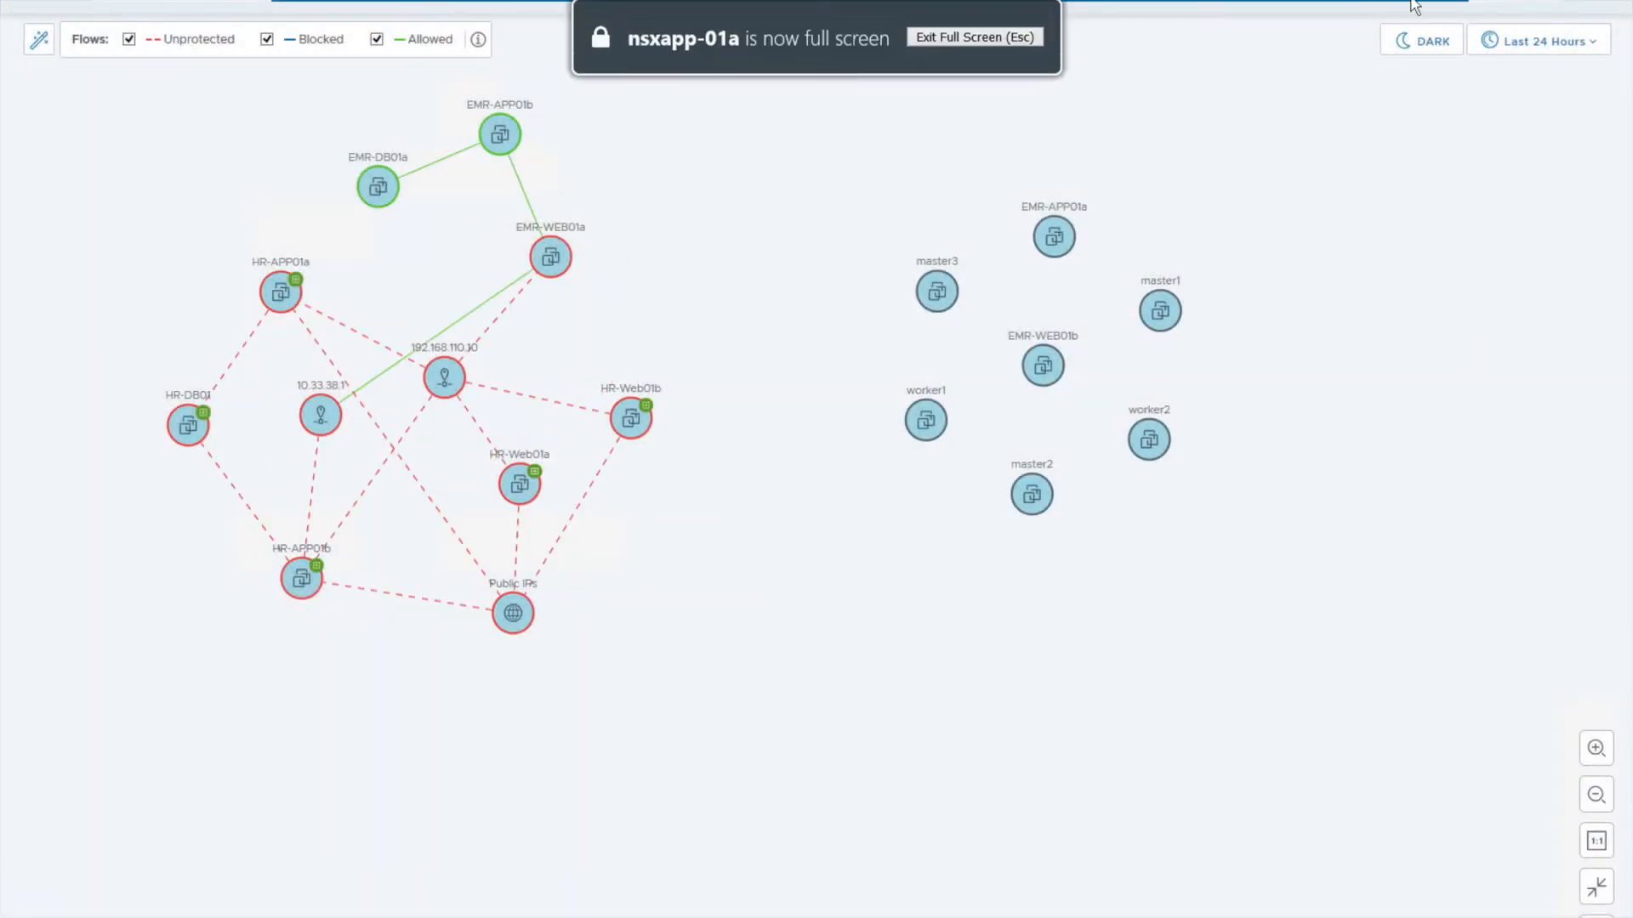
pyautogui.click(1420, 41)
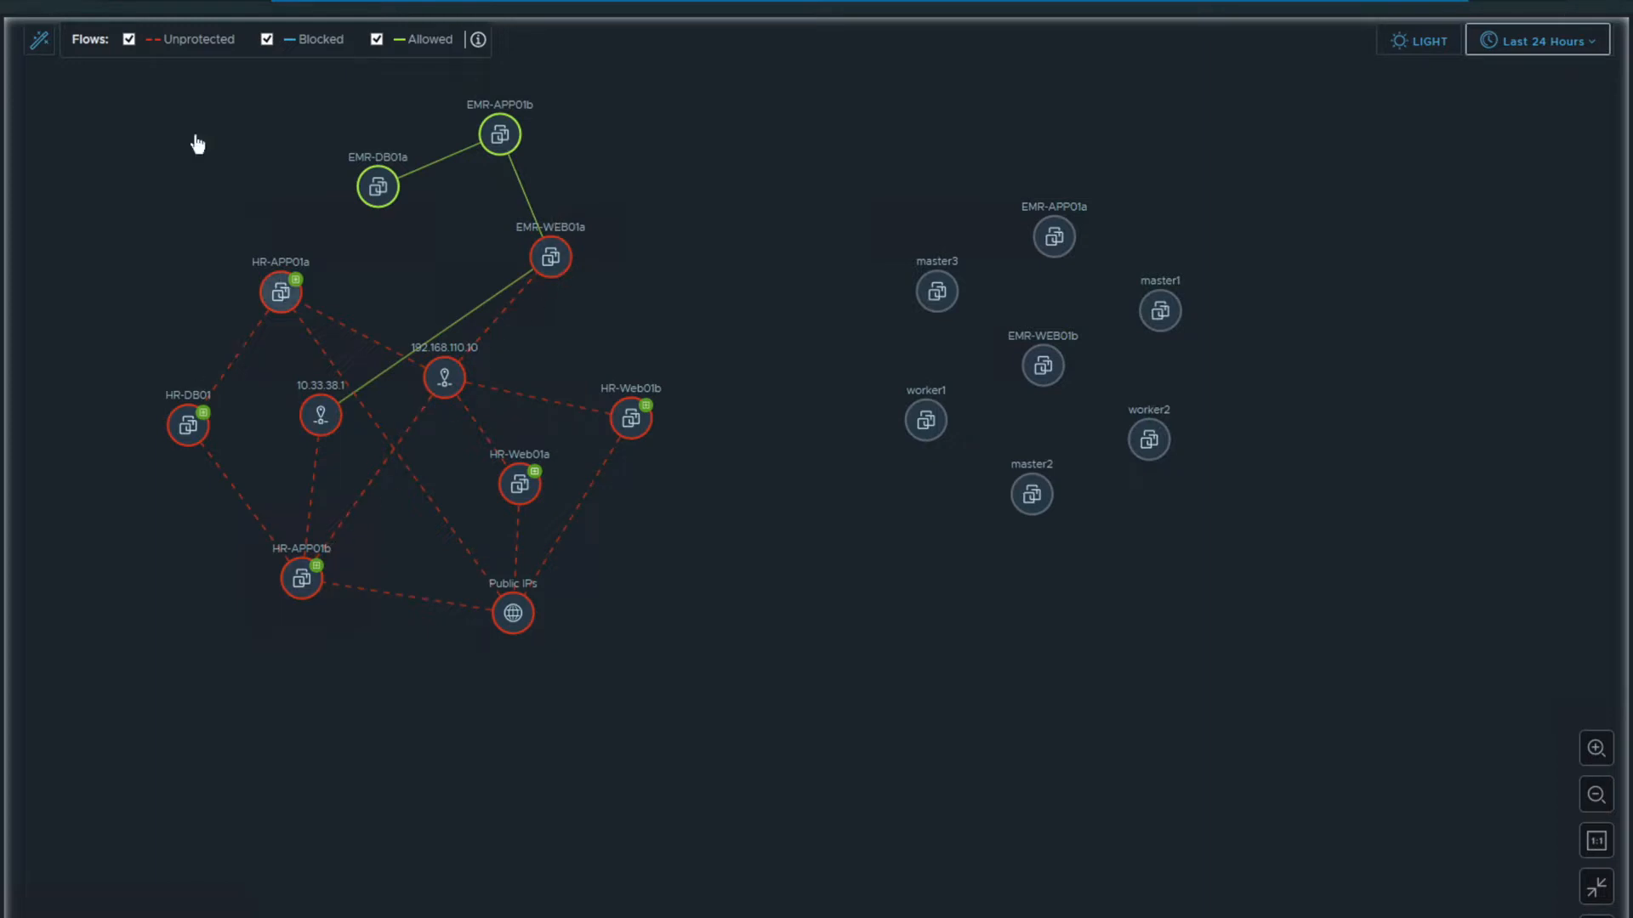
# Check which actions are available for the 192.168.110.10 node on the flow map
pyautogui.rightClick(444, 395)
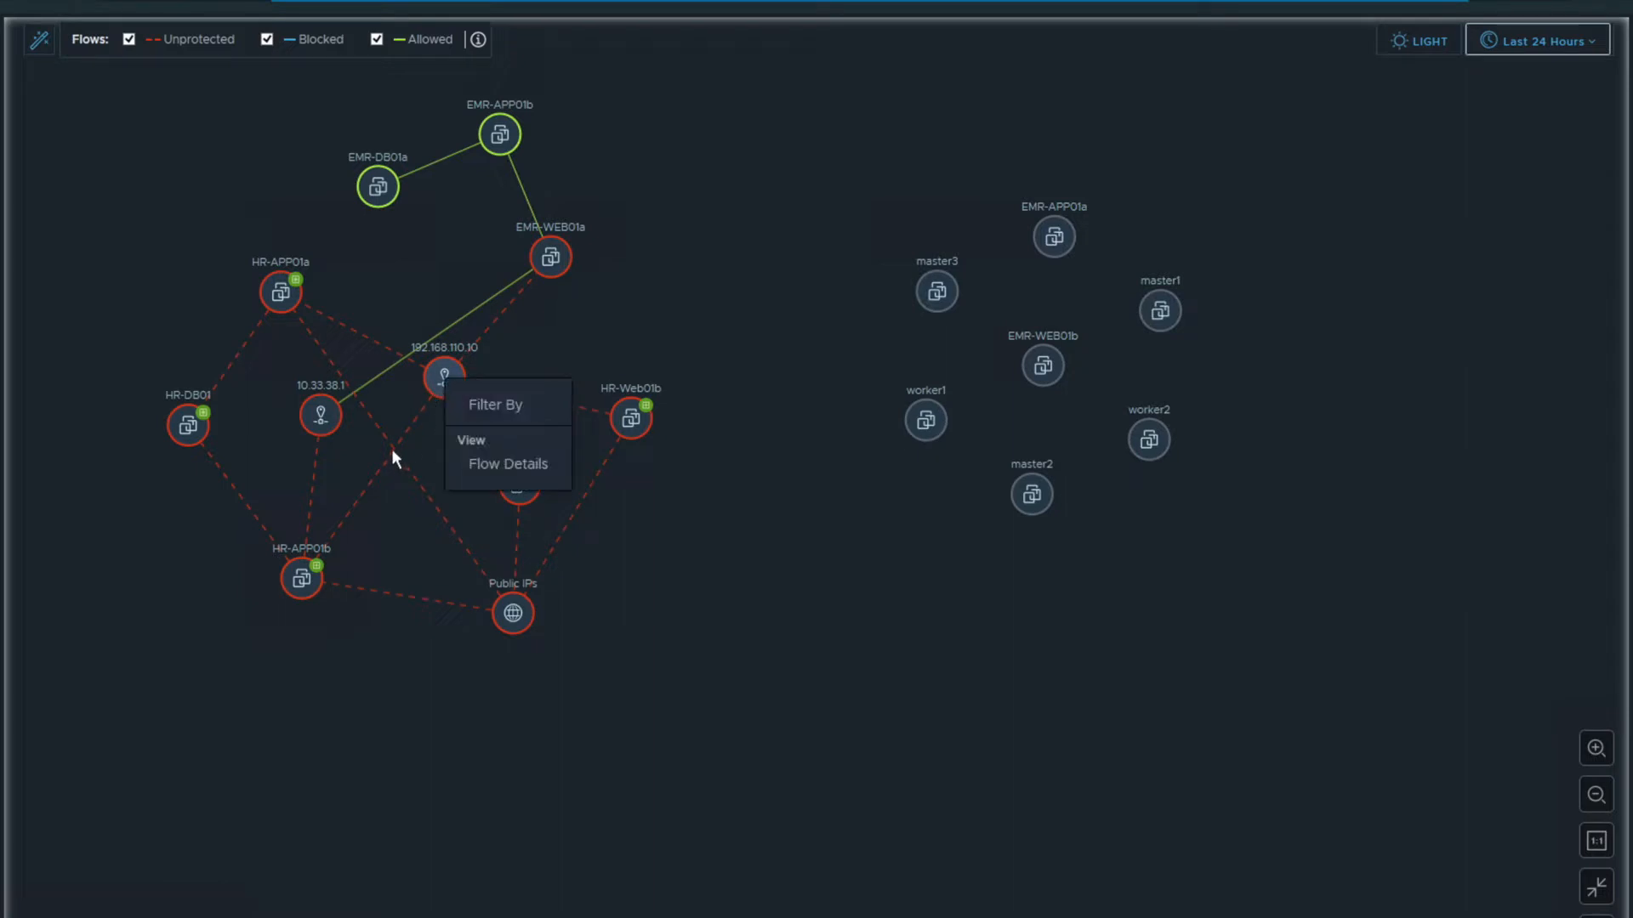
pyautogui.click(627, 366)
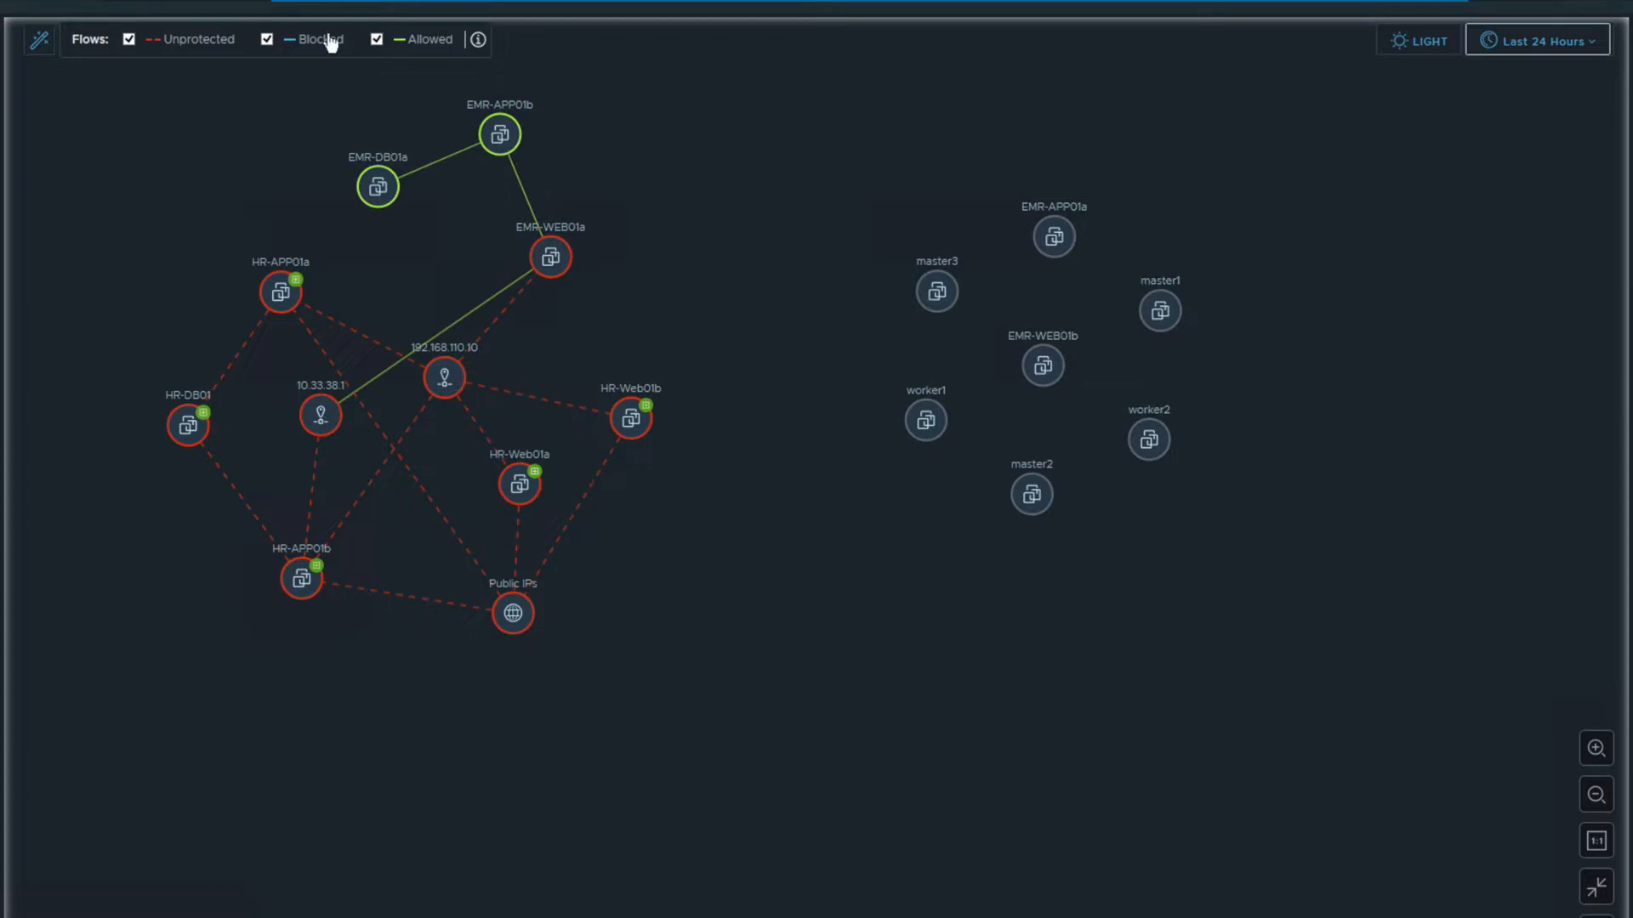
# Switch the flow map from VMs to all groups and look over the flows between the groups
pyautogui.click(170, 2)
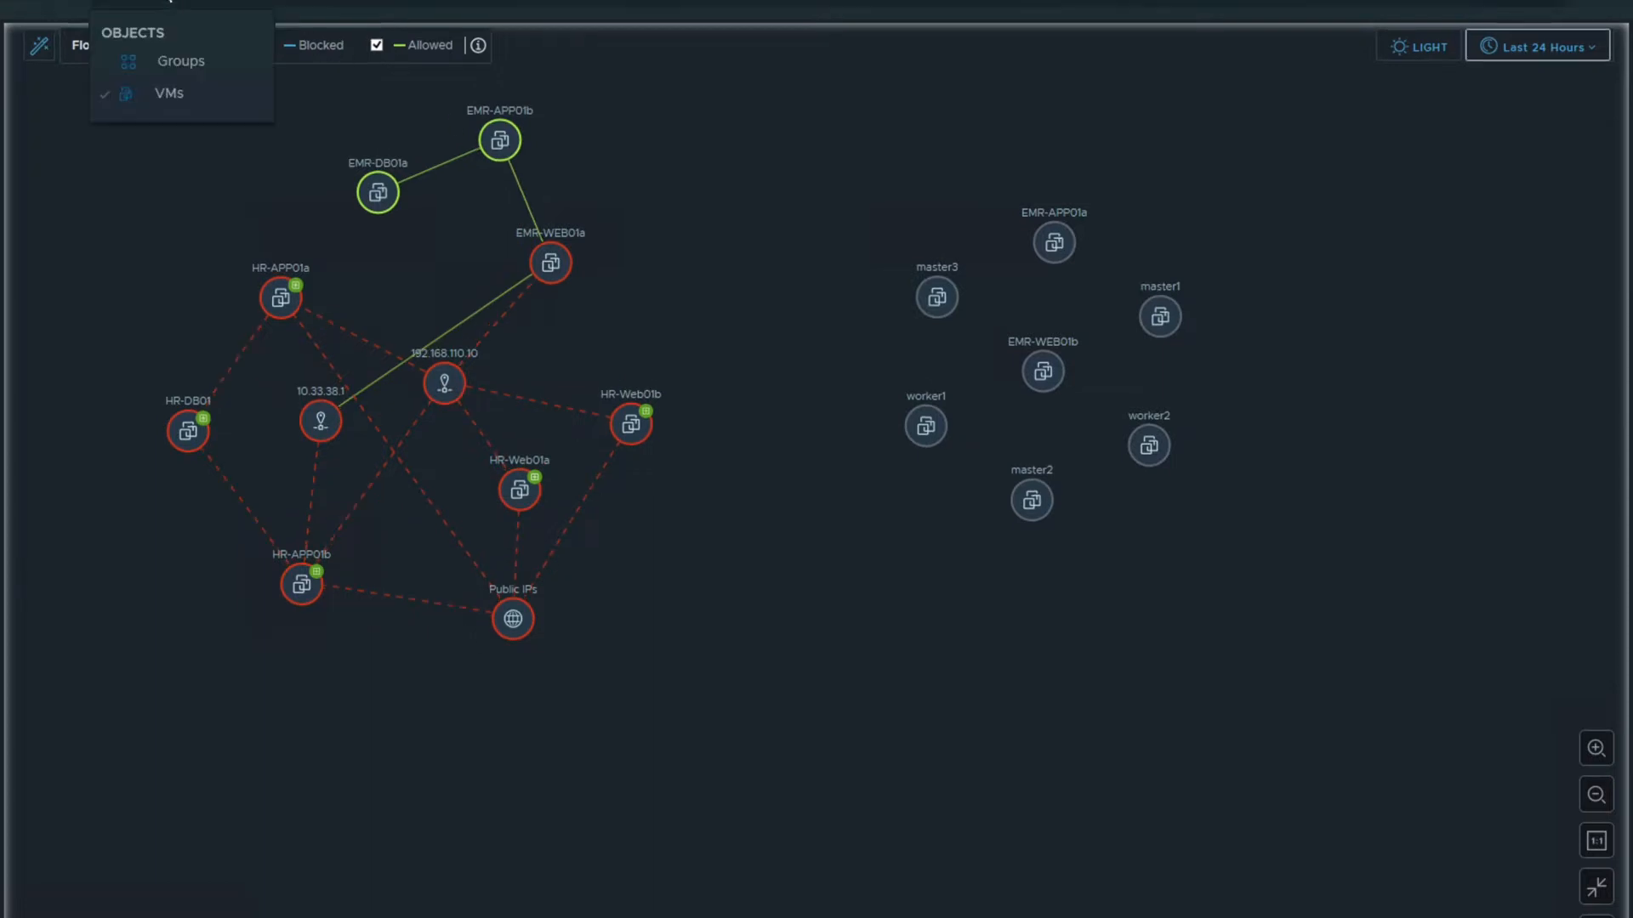
pyautogui.click(186, 56)
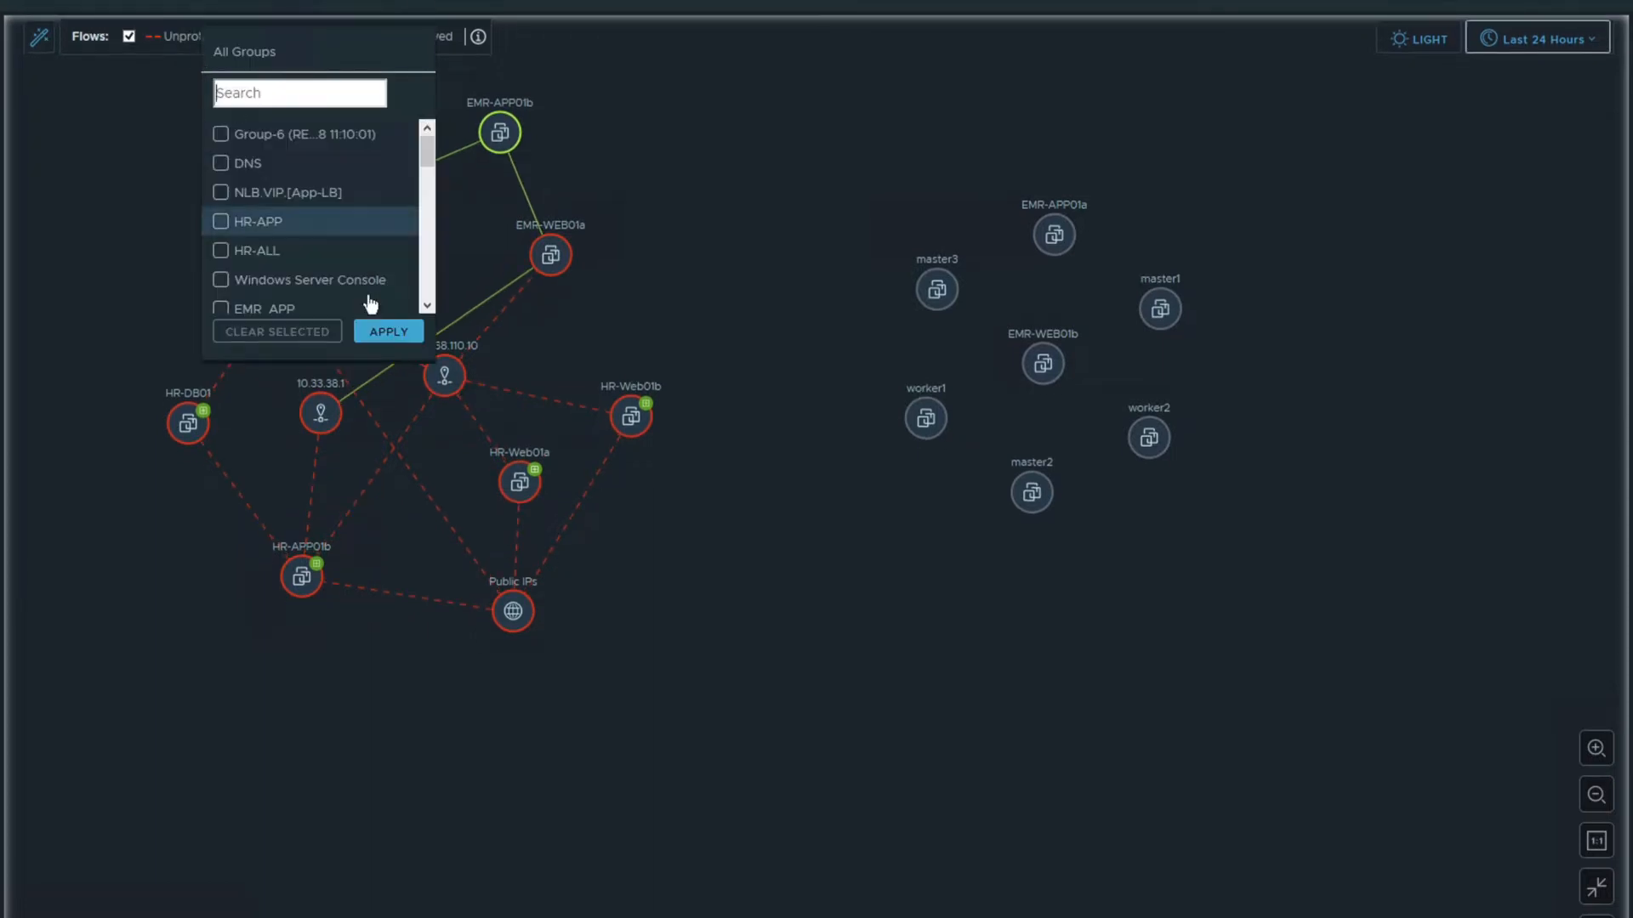
pyautogui.click(396, 330)
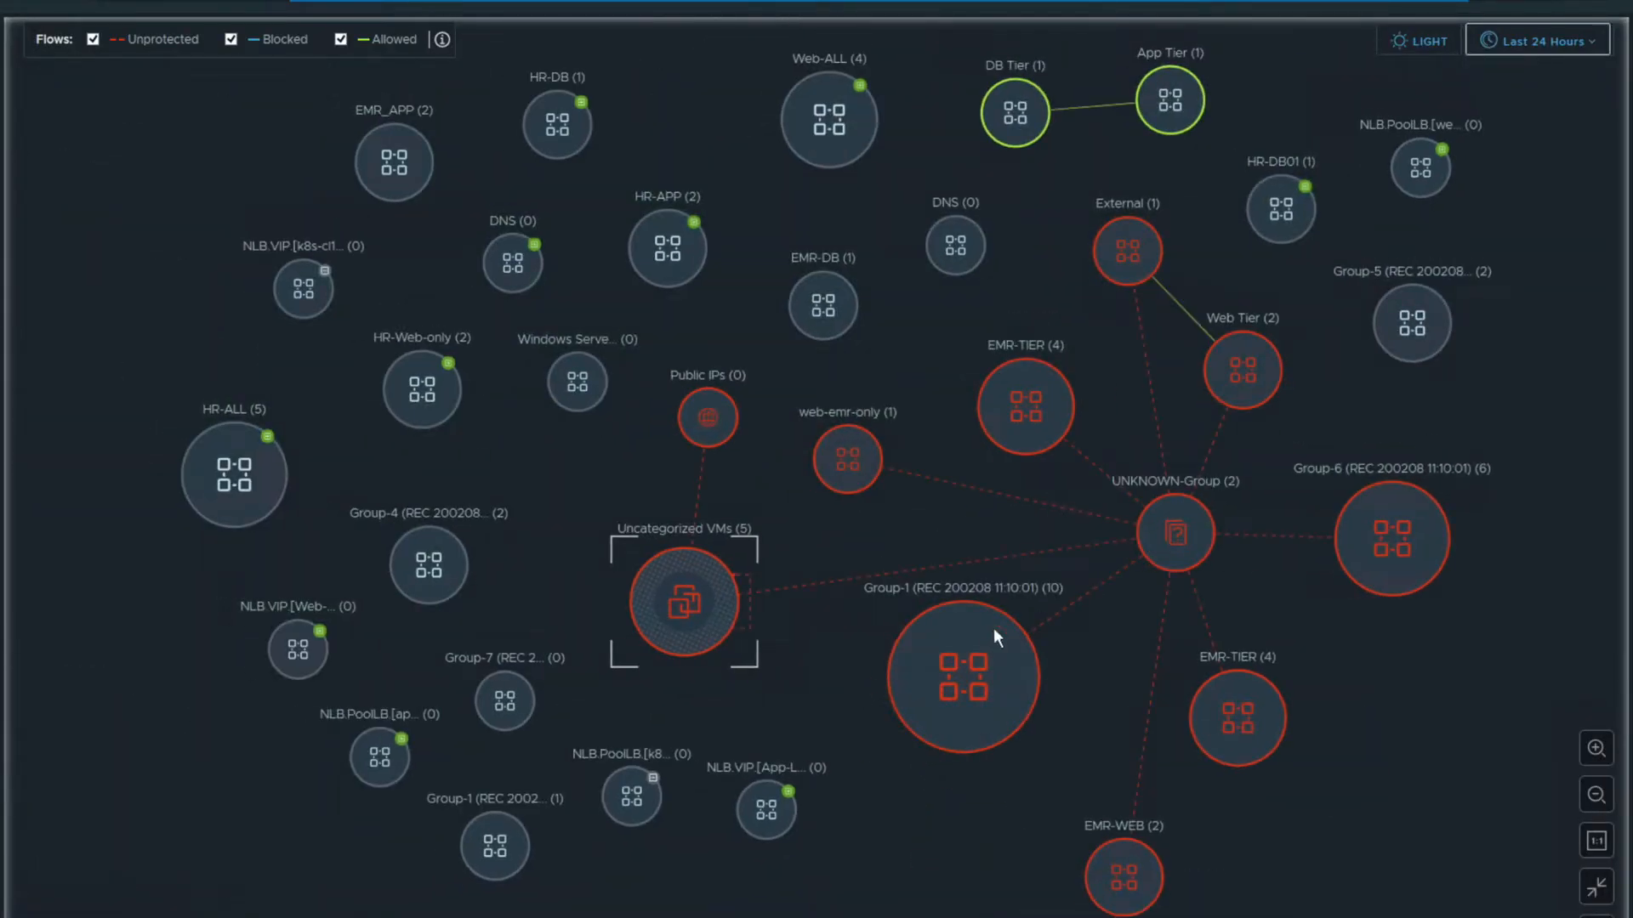
pyautogui.click(1595, 795)
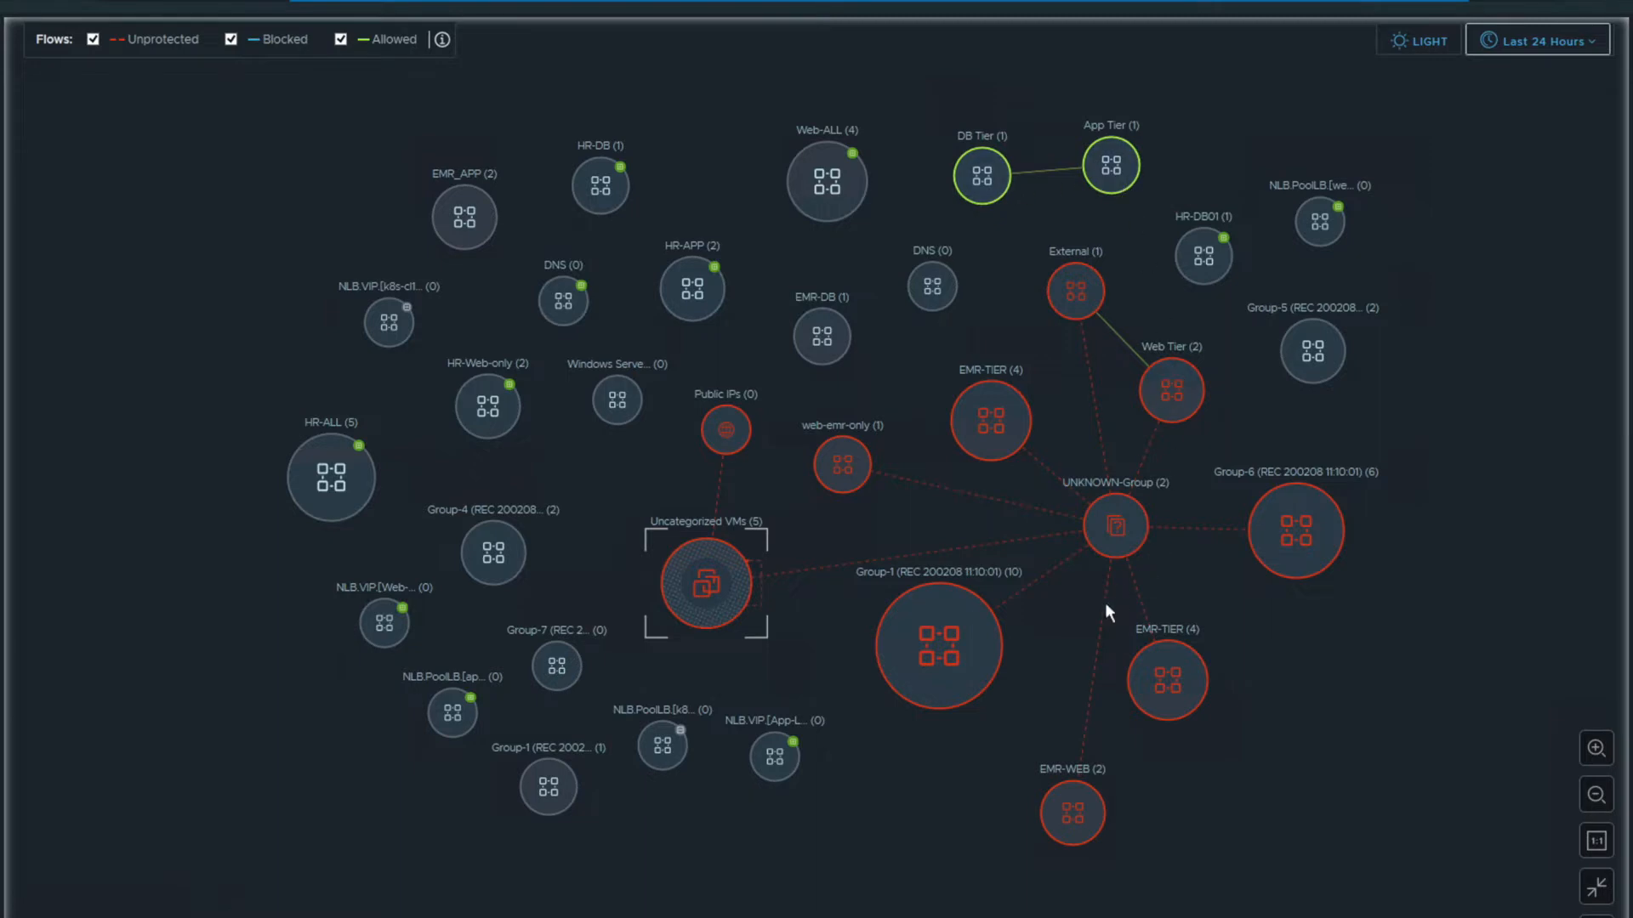
pyautogui.click(926, 677)
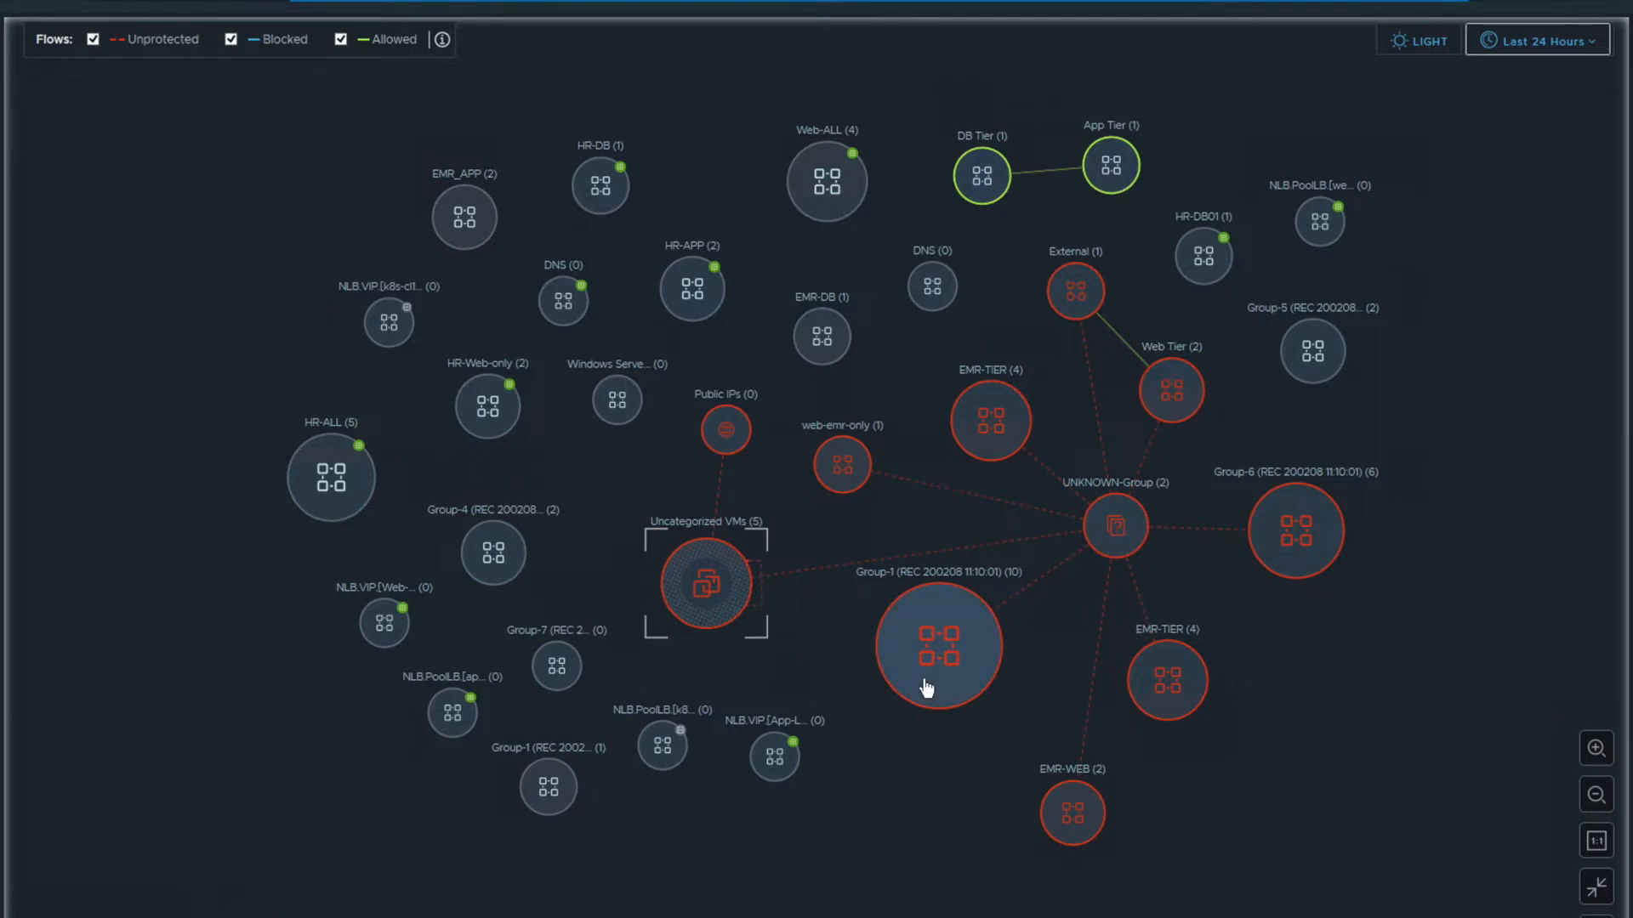
pyautogui.click(801, 457)
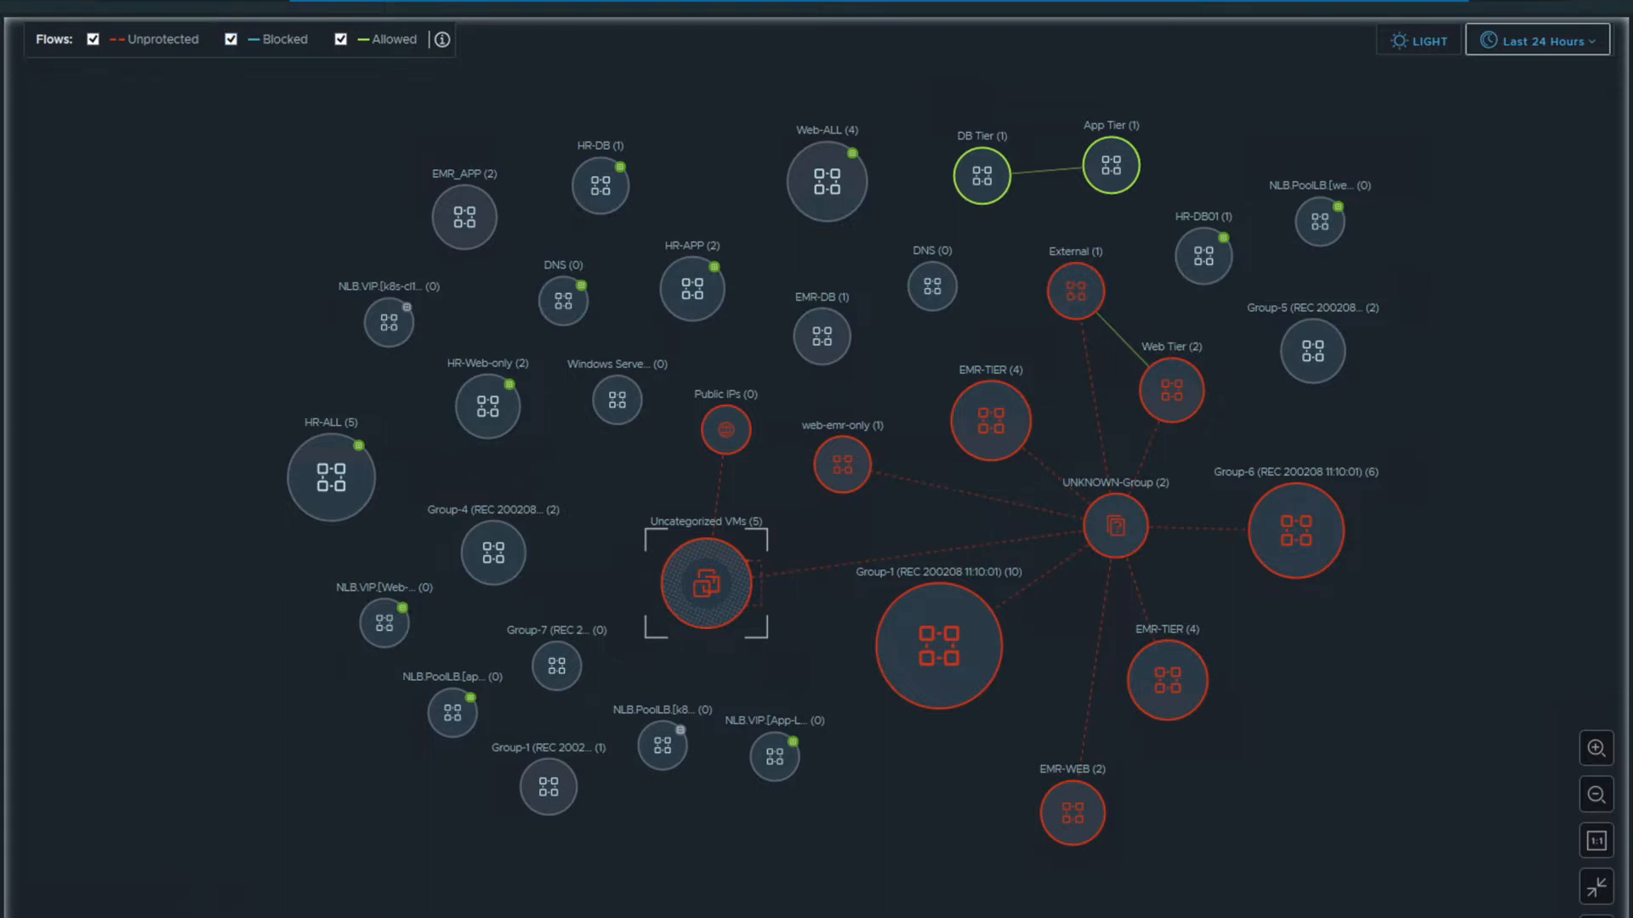
# Switch the flow map's object type back to VMs, covering all VMs
pyautogui.click(164, 29)
pyautogui.click(170, 93)
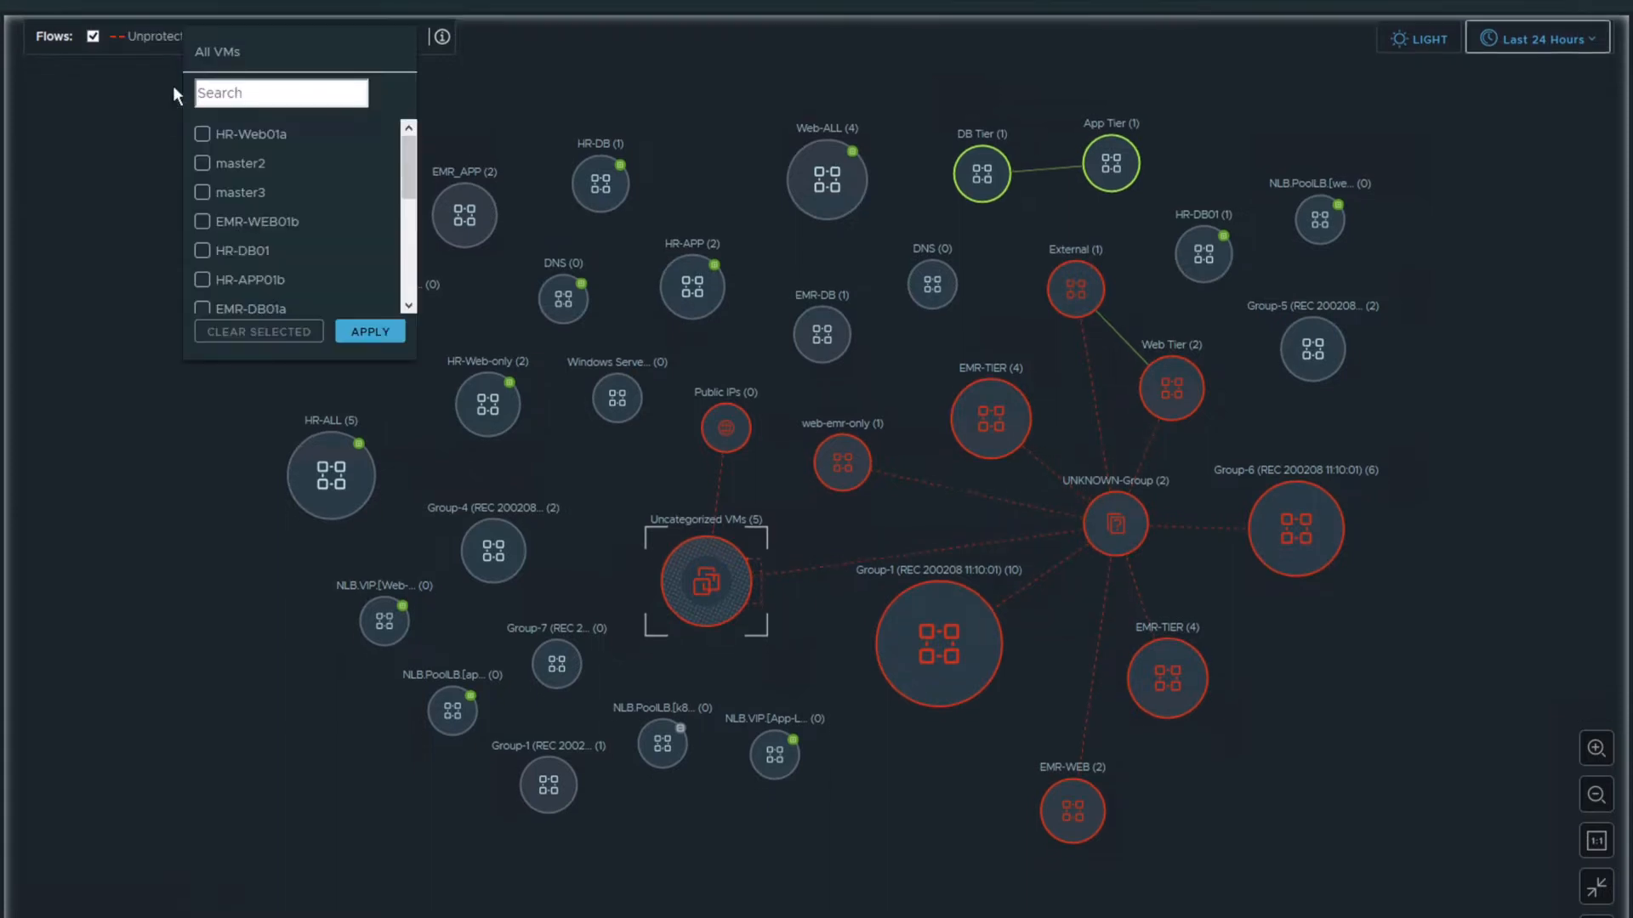
pyautogui.click(384, 330)
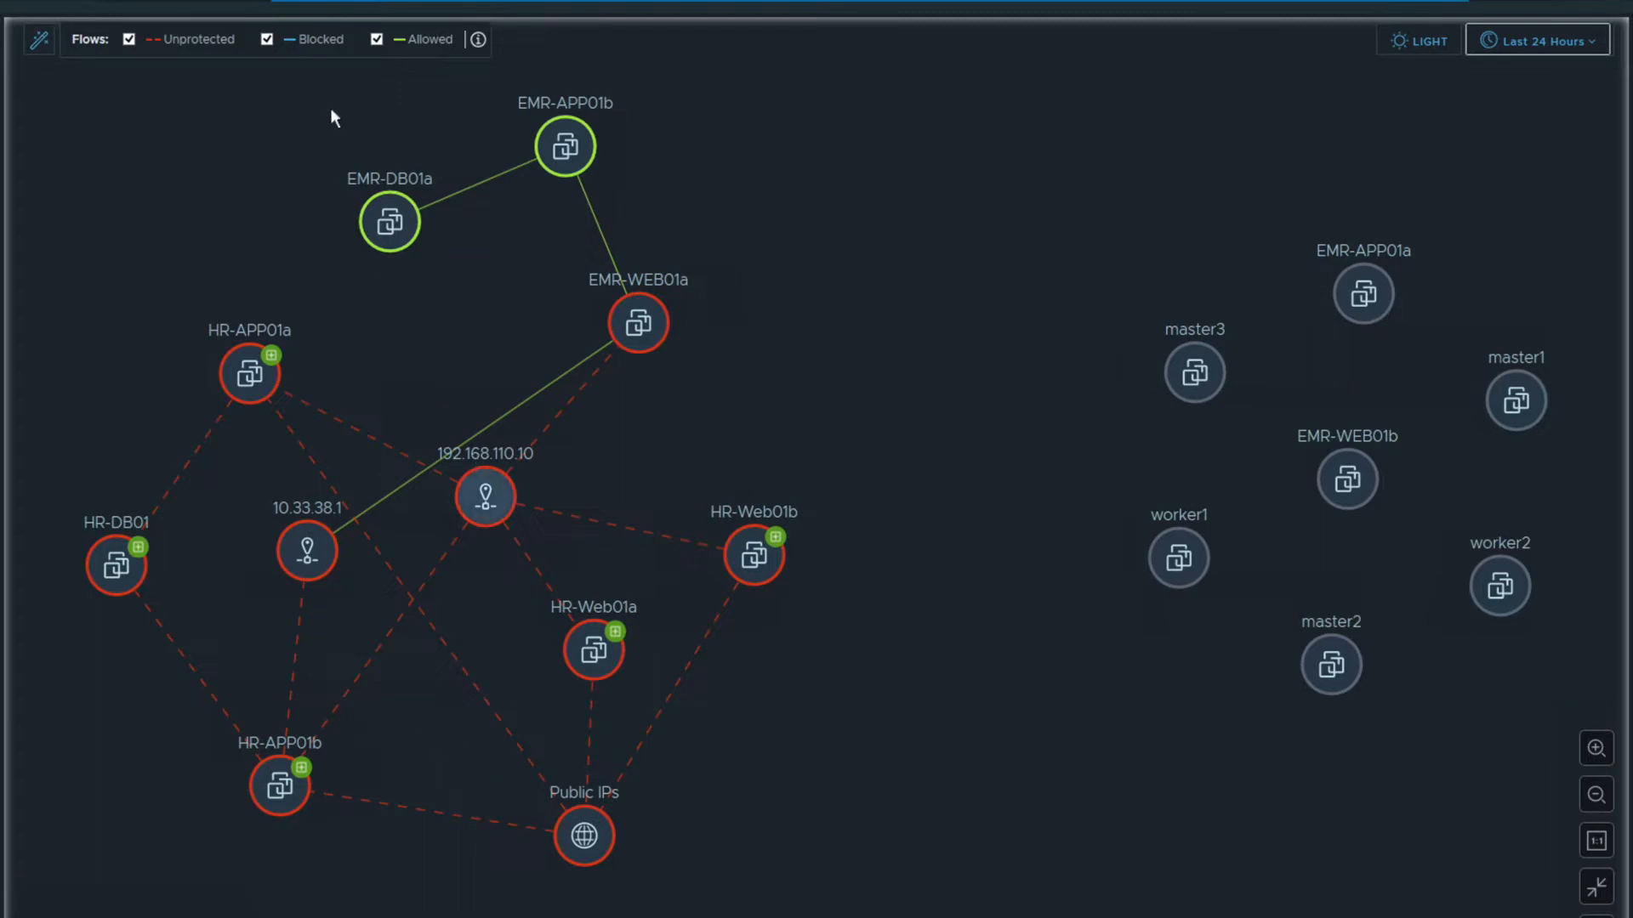
# Search the VM filter for "hr" and limit the map to HR-Web01a, HR-Web01b, HR-DB01, HR-APP01b and HR-APP01a
pyautogui.click(239, 2)
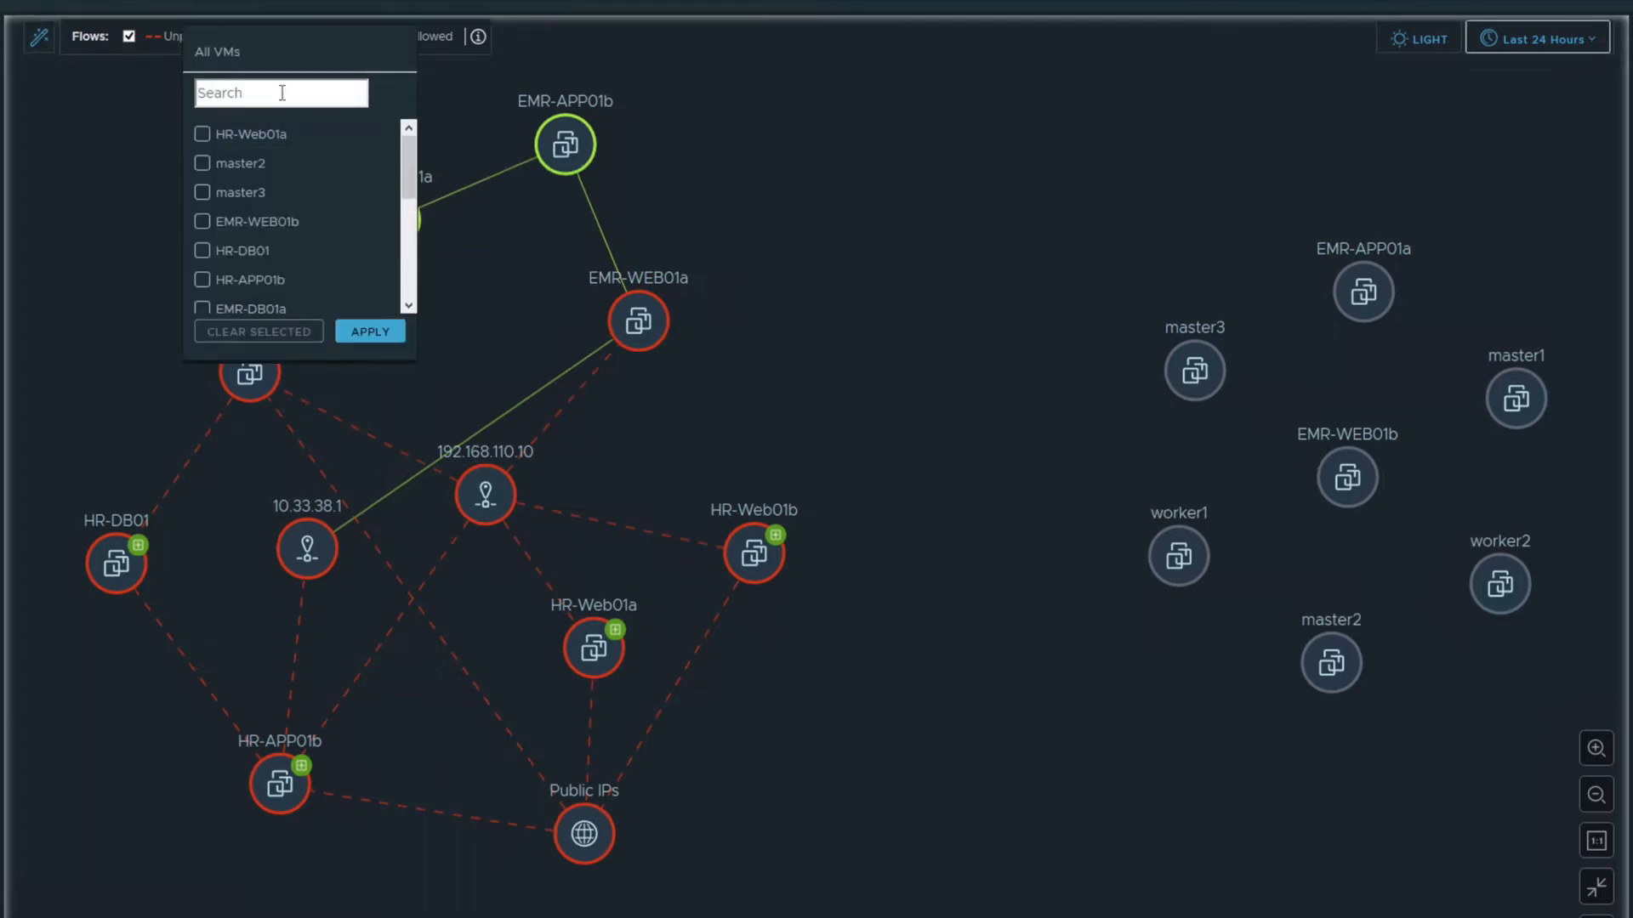
pyautogui.write('hr')
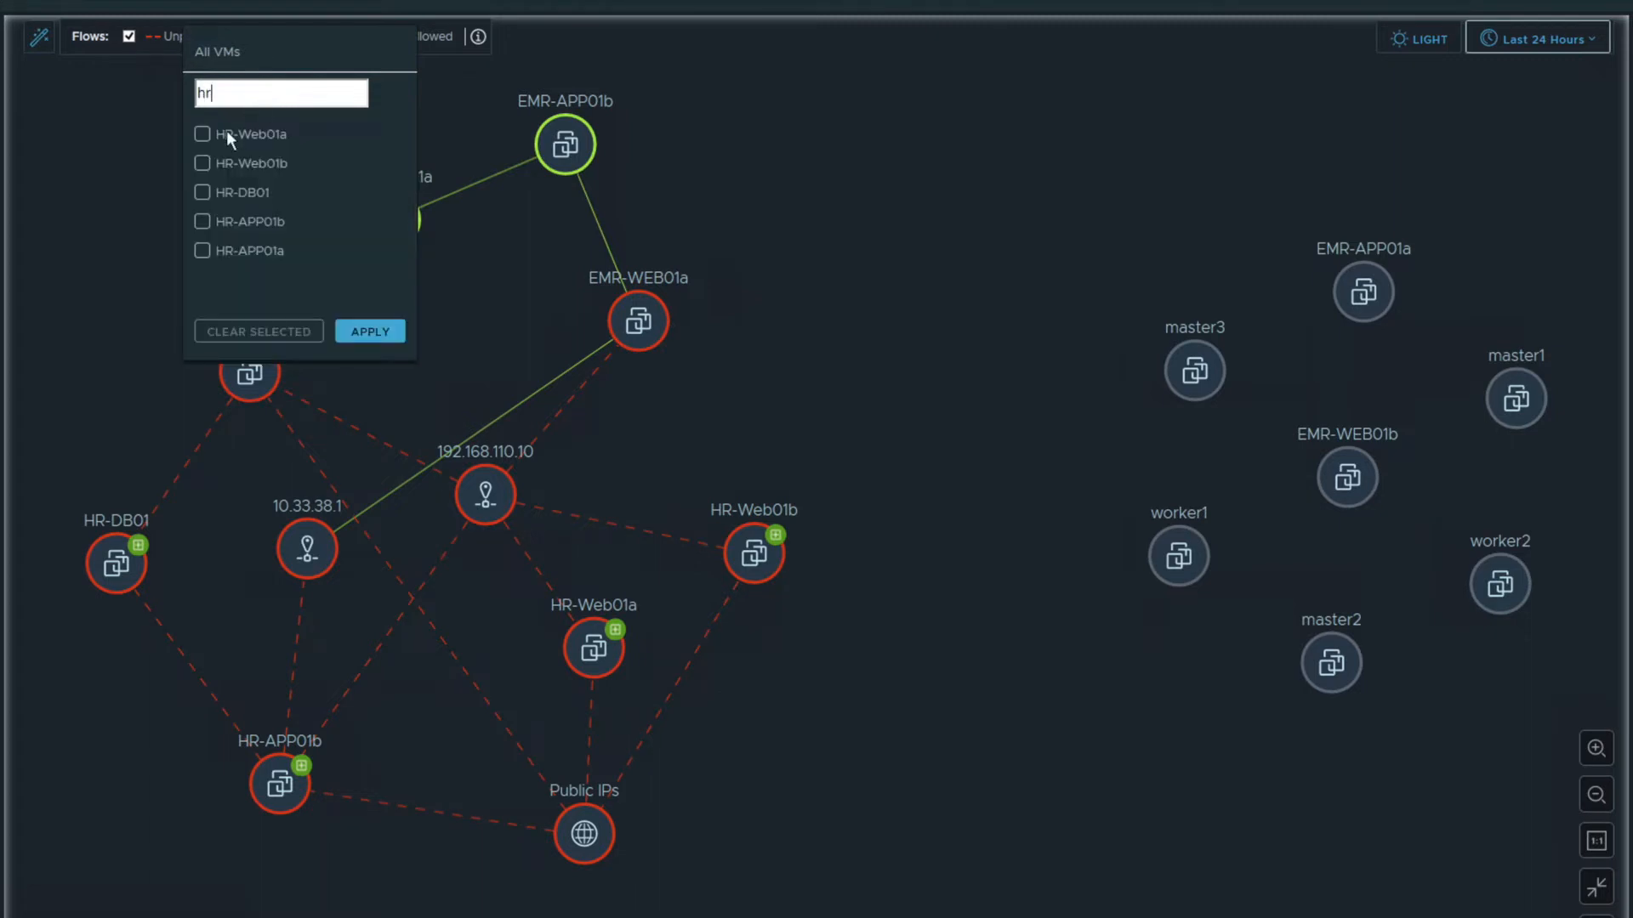
pyautogui.click(203, 134)
pyautogui.click(202, 175)
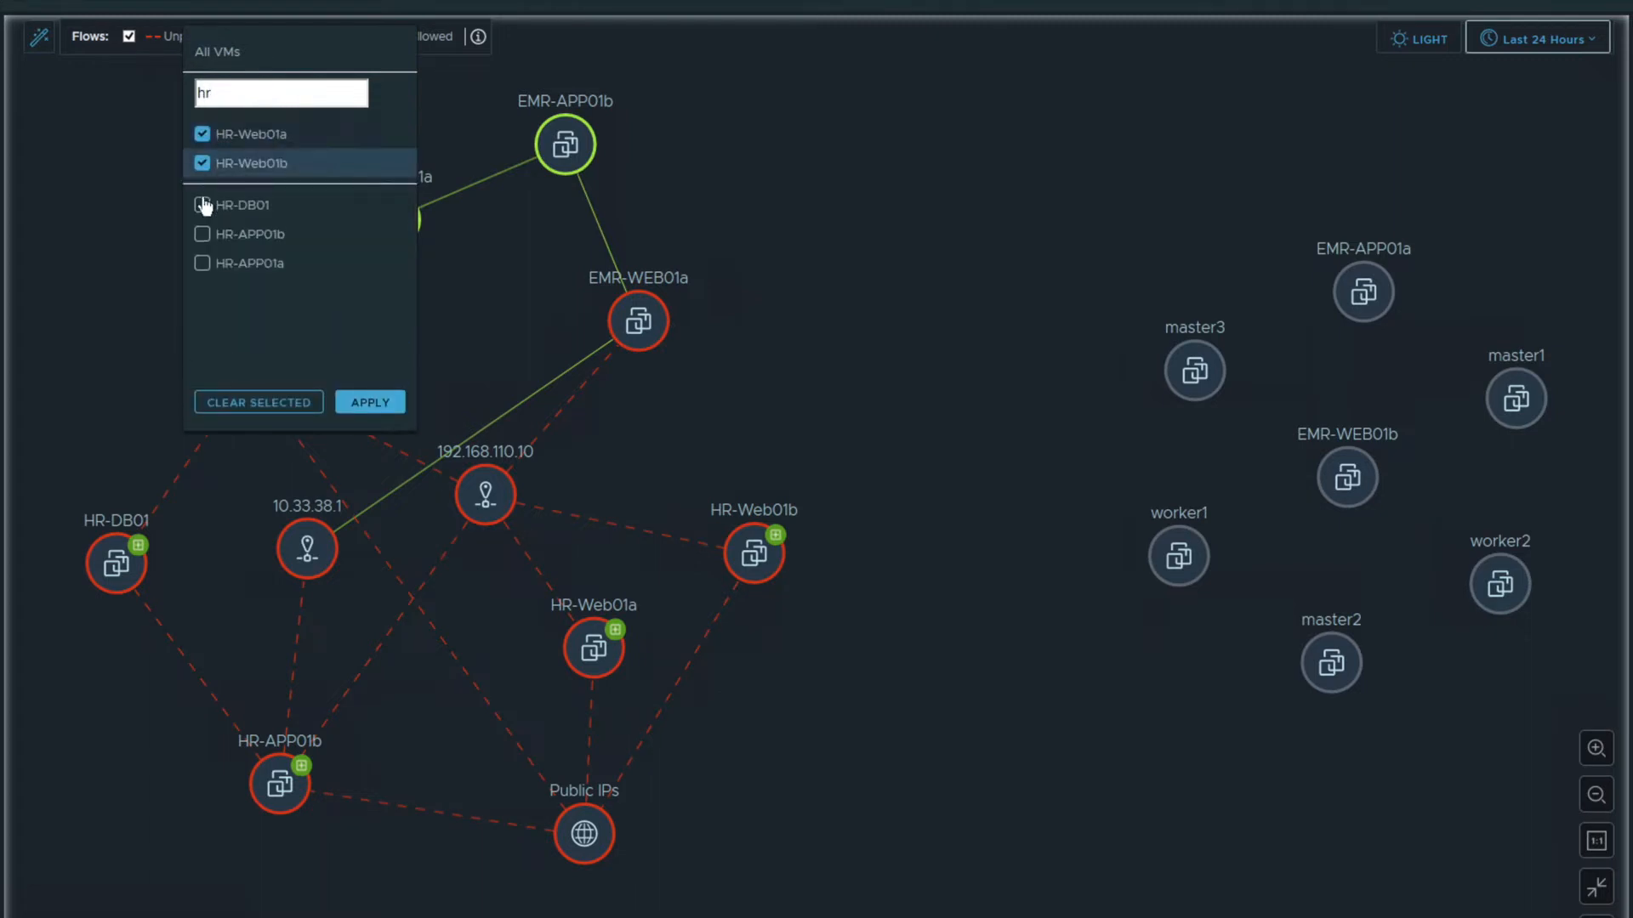
pyautogui.click(202, 205)
pyautogui.click(202, 234)
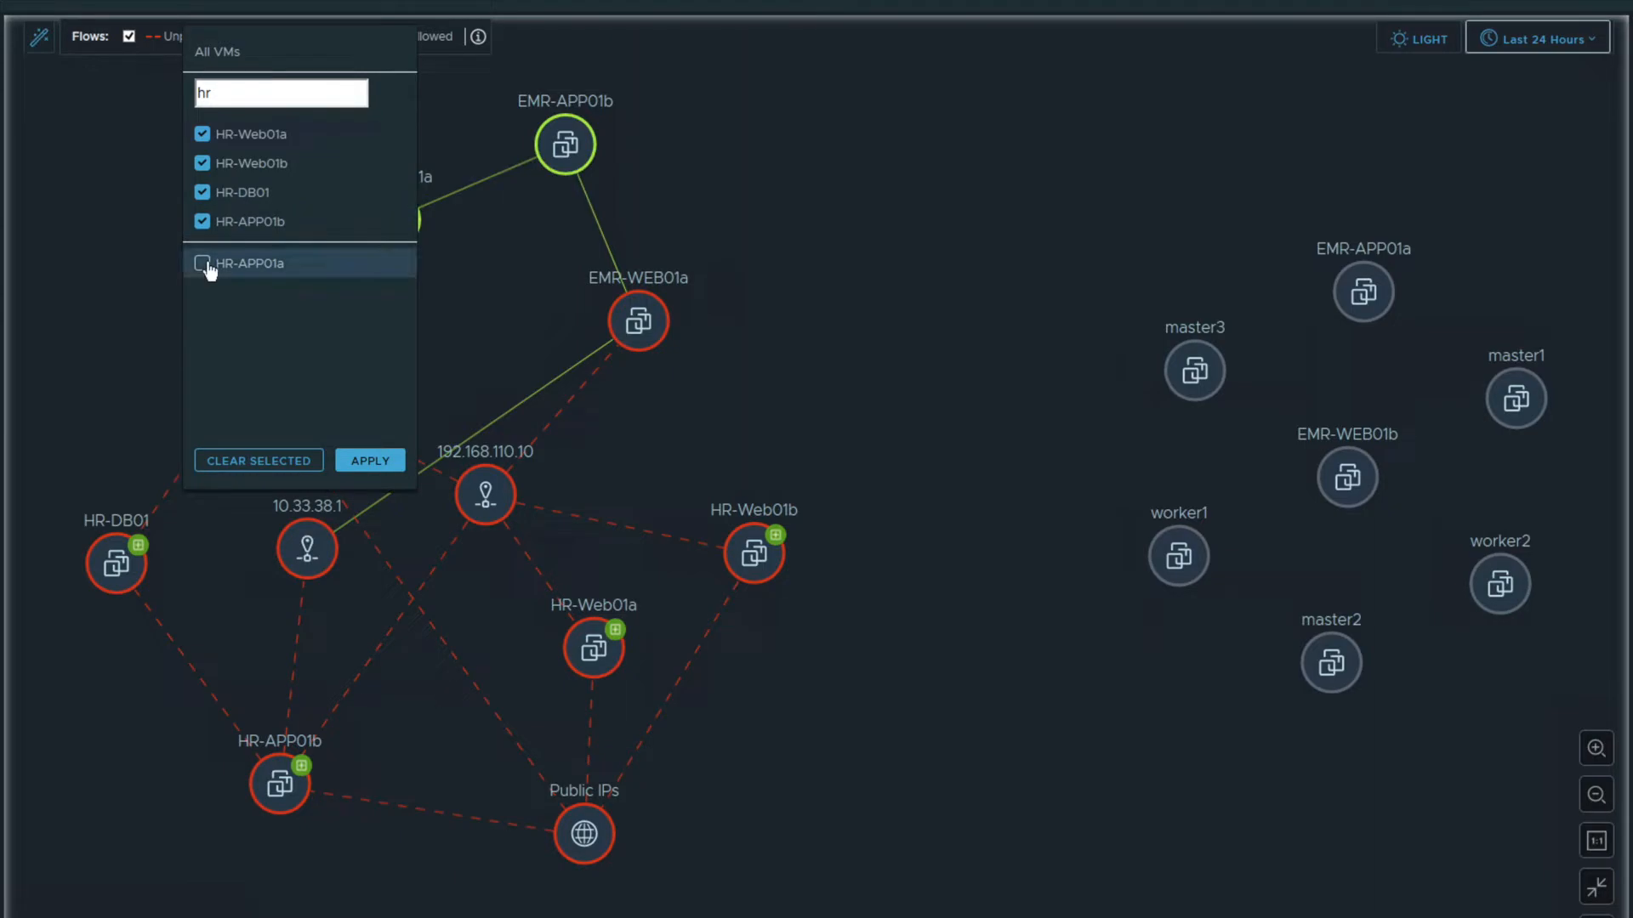
pyautogui.click(202, 264)
pyautogui.click(374, 478)
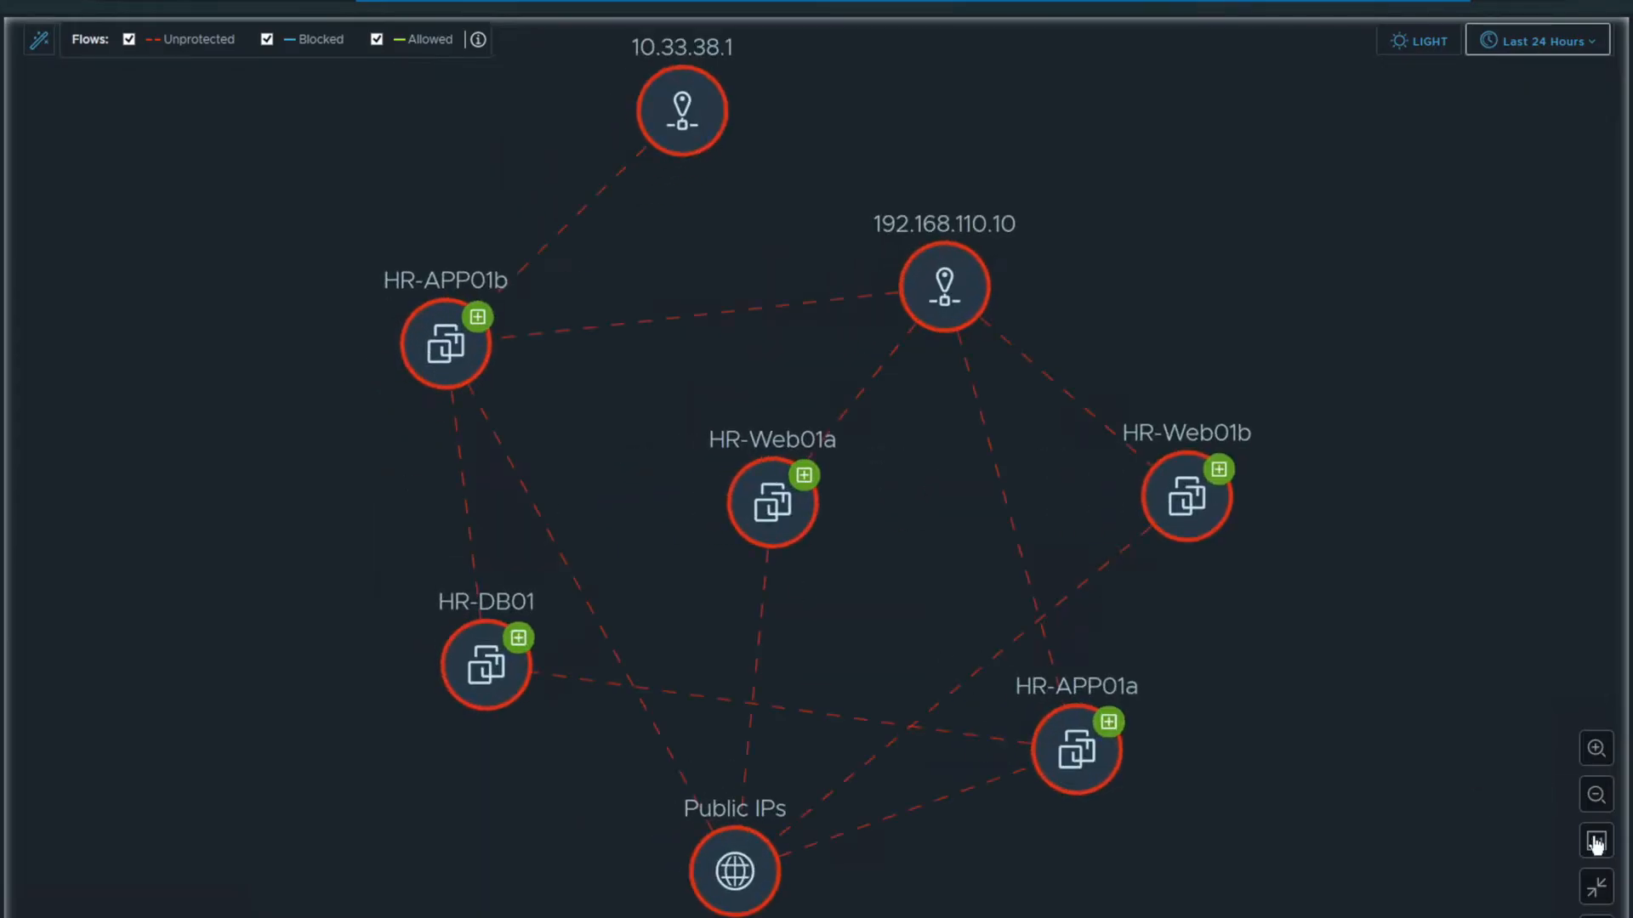
# Examine the flow summaries of the 192.168.110.10, HR-APP01a, HR-DB01 and Public IPs nodes
pyautogui.click(1596, 807)
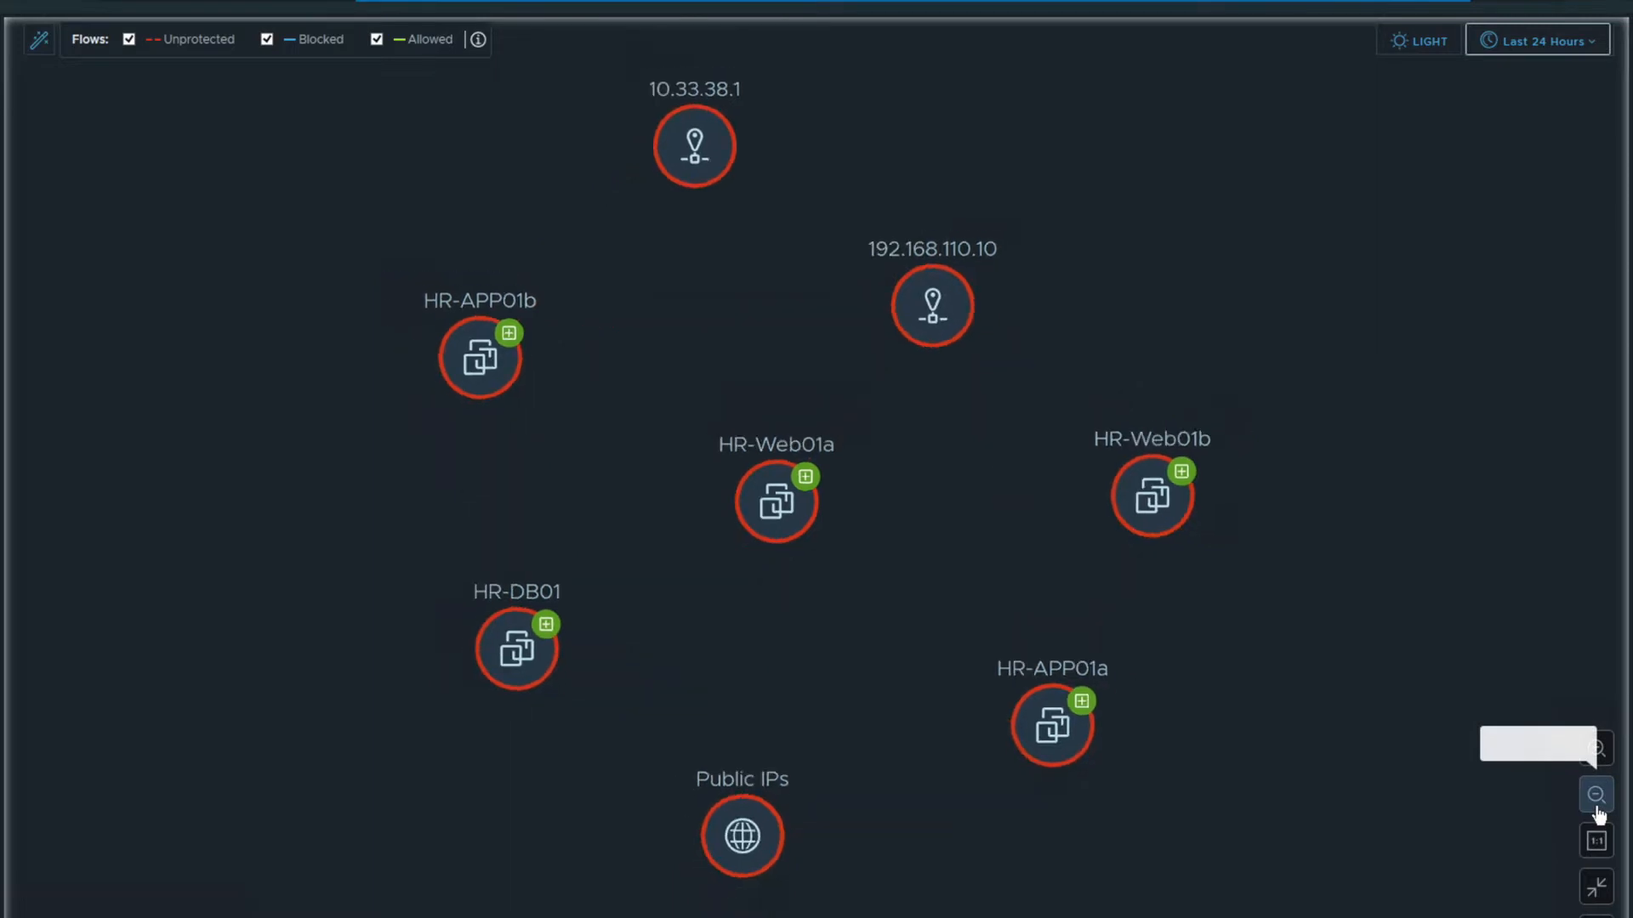
pyautogui.click(1596, 809)
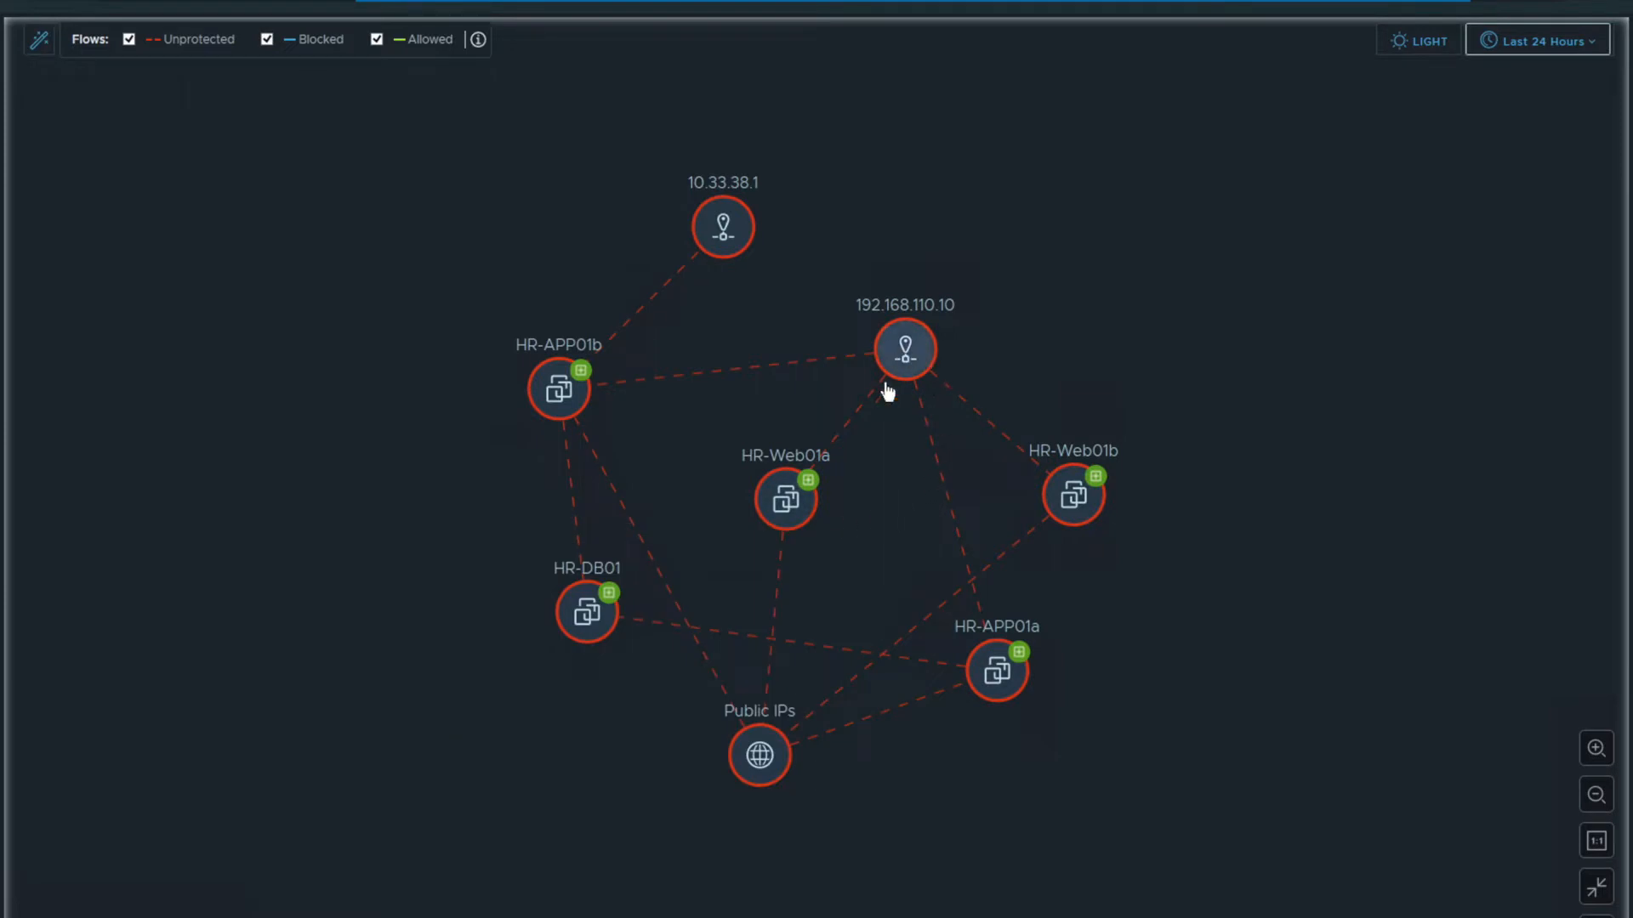
pyautogui.moveTo(905, 350)
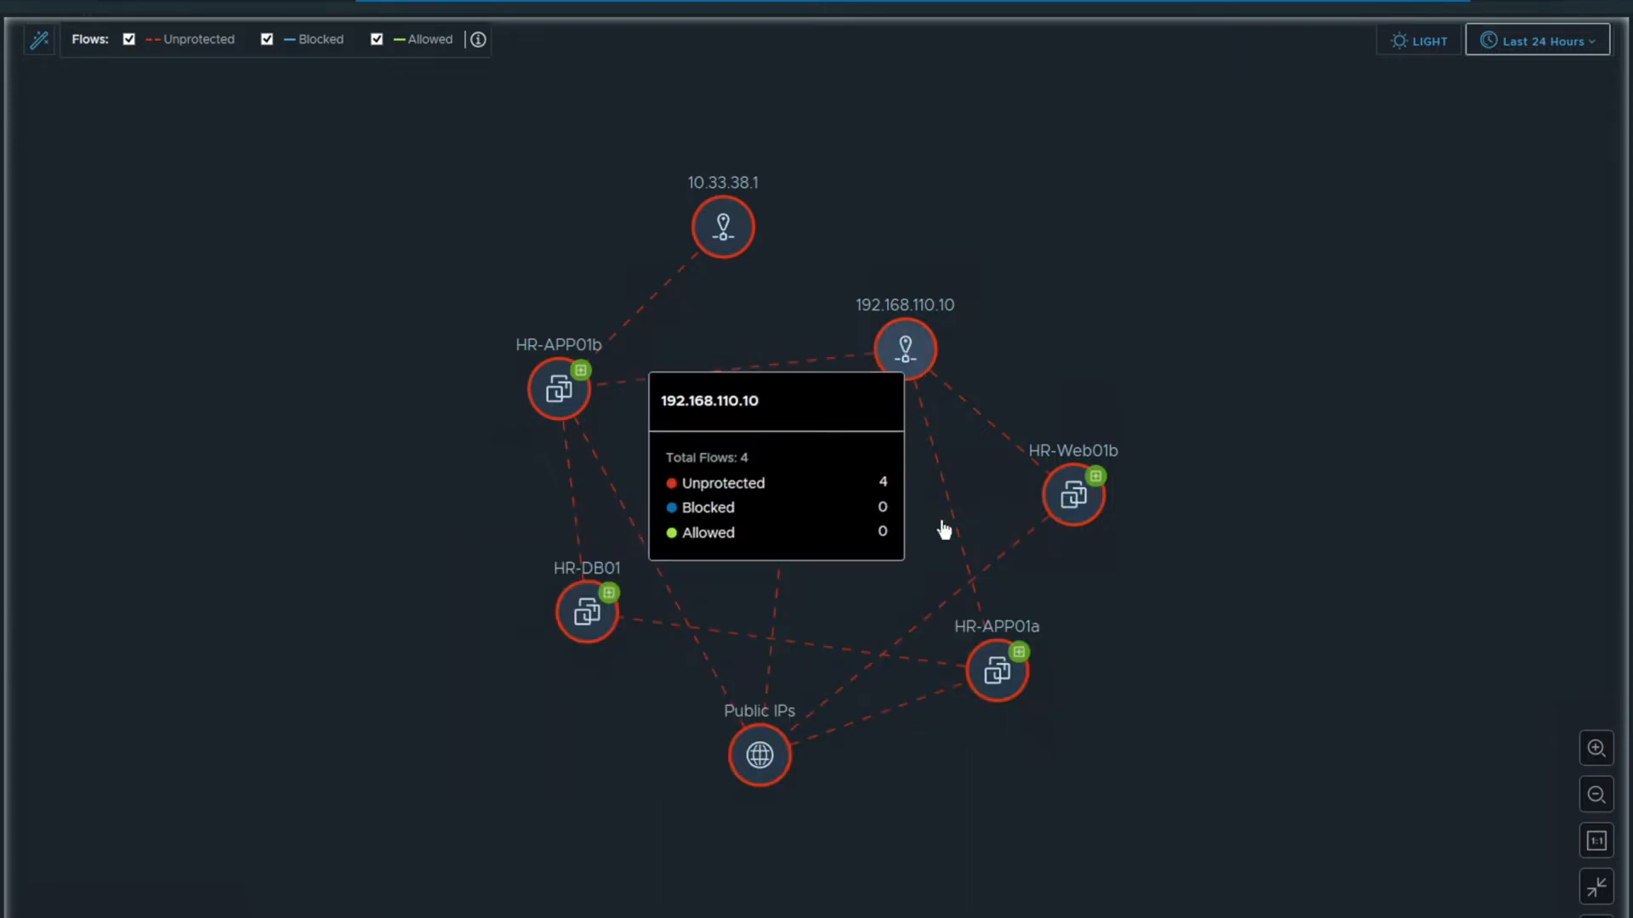
pyautogui.moveTo(995, 680)
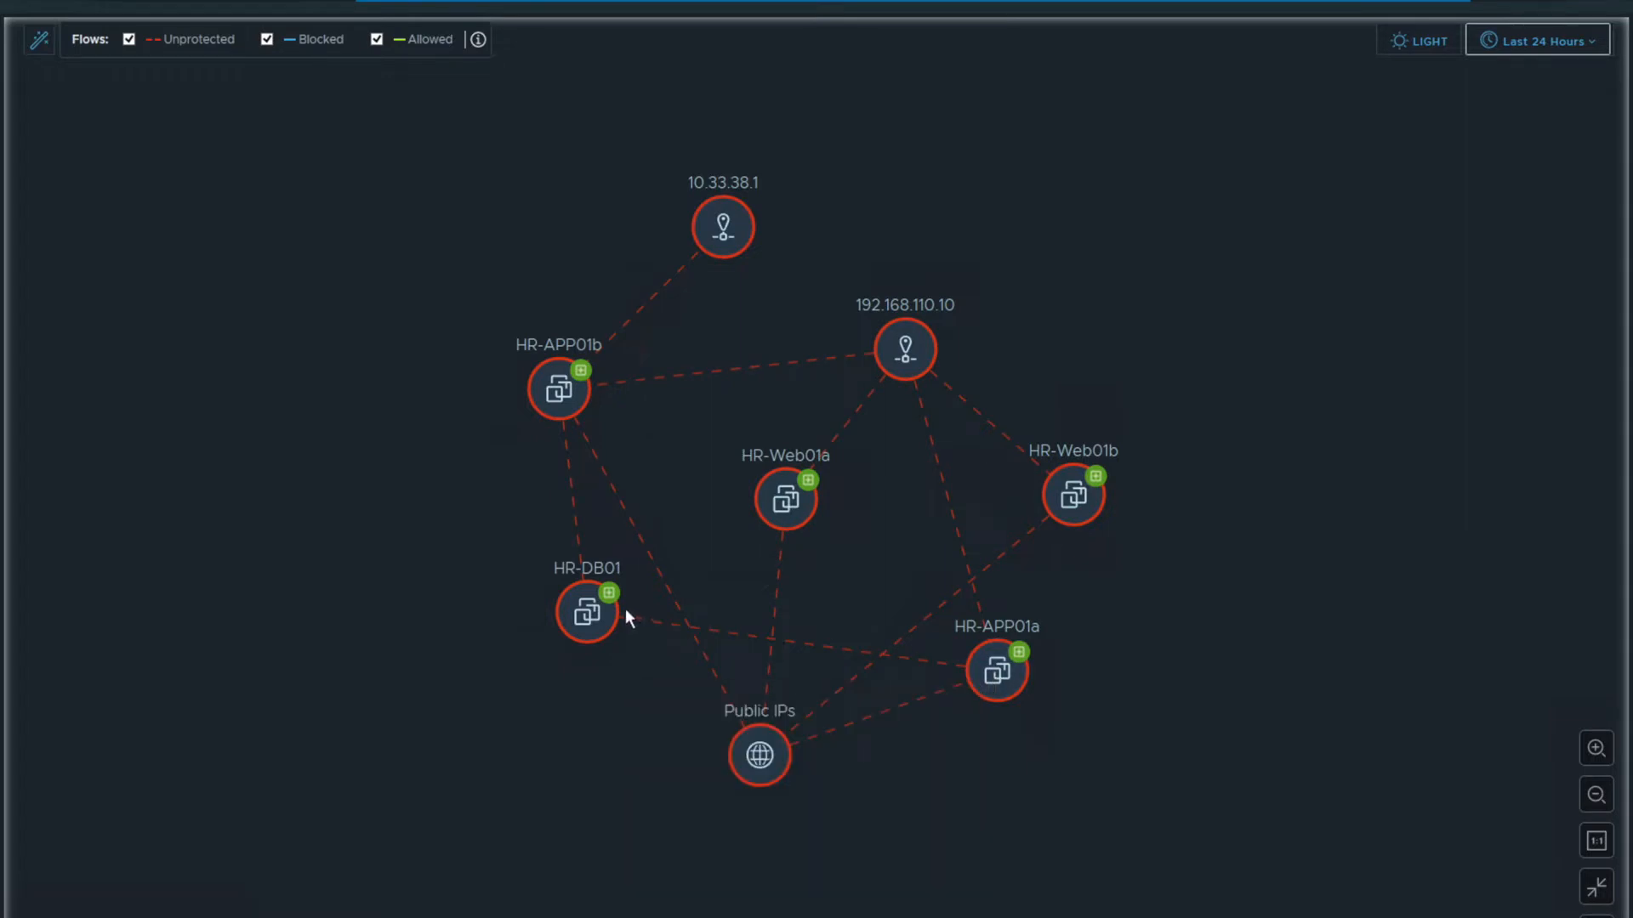
pyautogui.moveTo(586, 612)
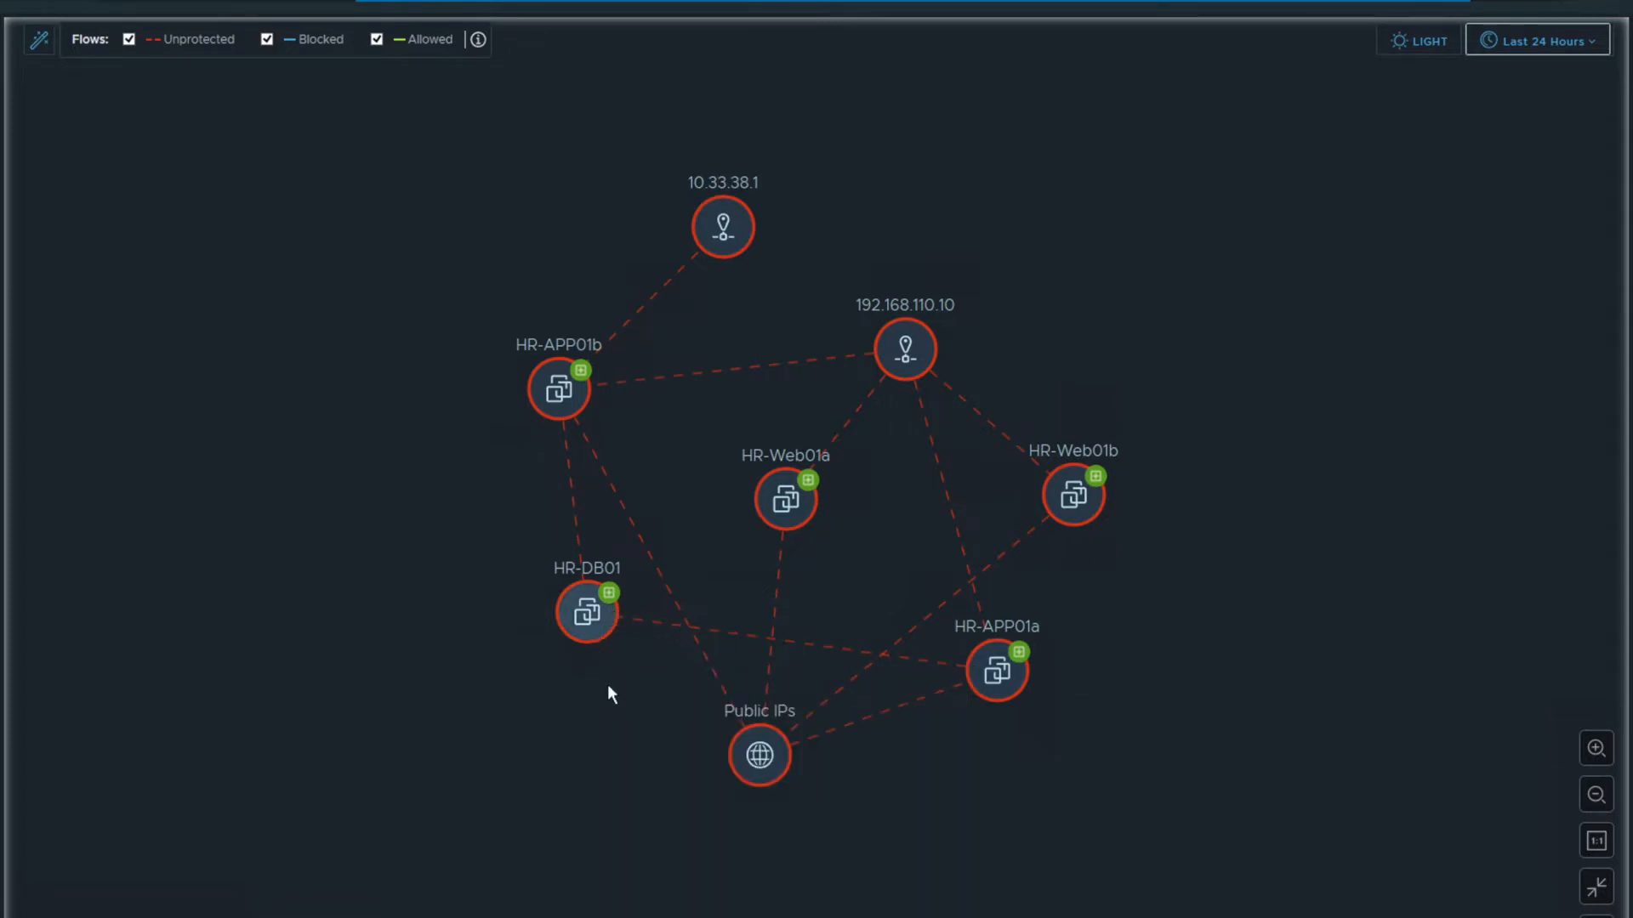
pyautogui.moveTo(763, 769)
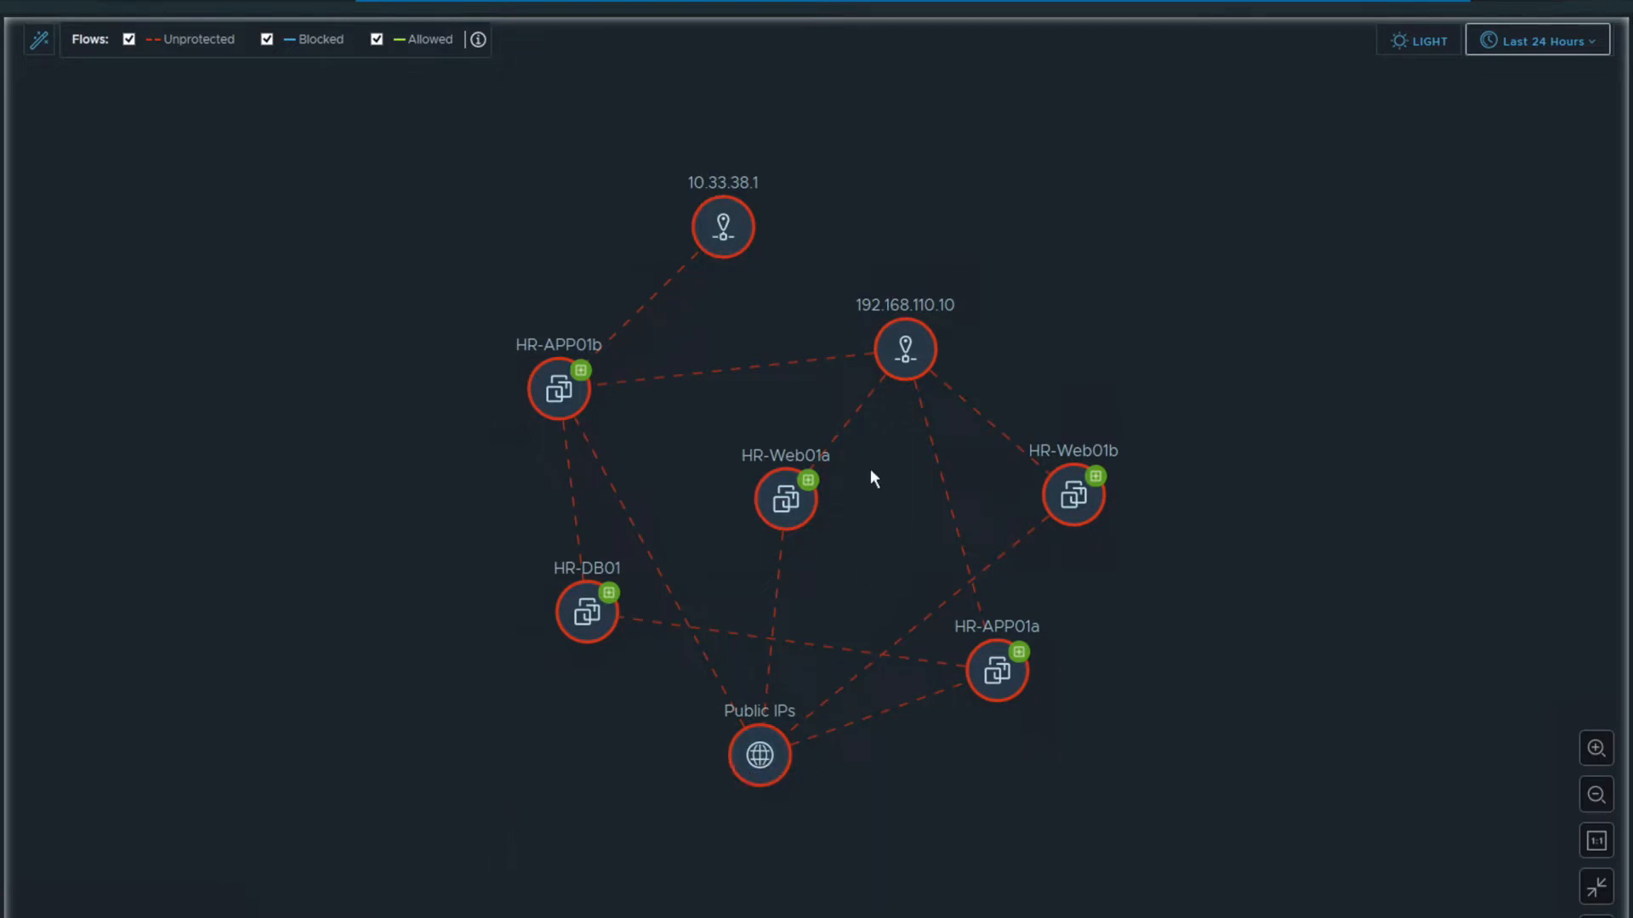
# Start a recommendation discovery for the filtered HR VMs, keeping the default name, object-based output, L4 services and last 24 hours
pyautogui.click(36, 51)
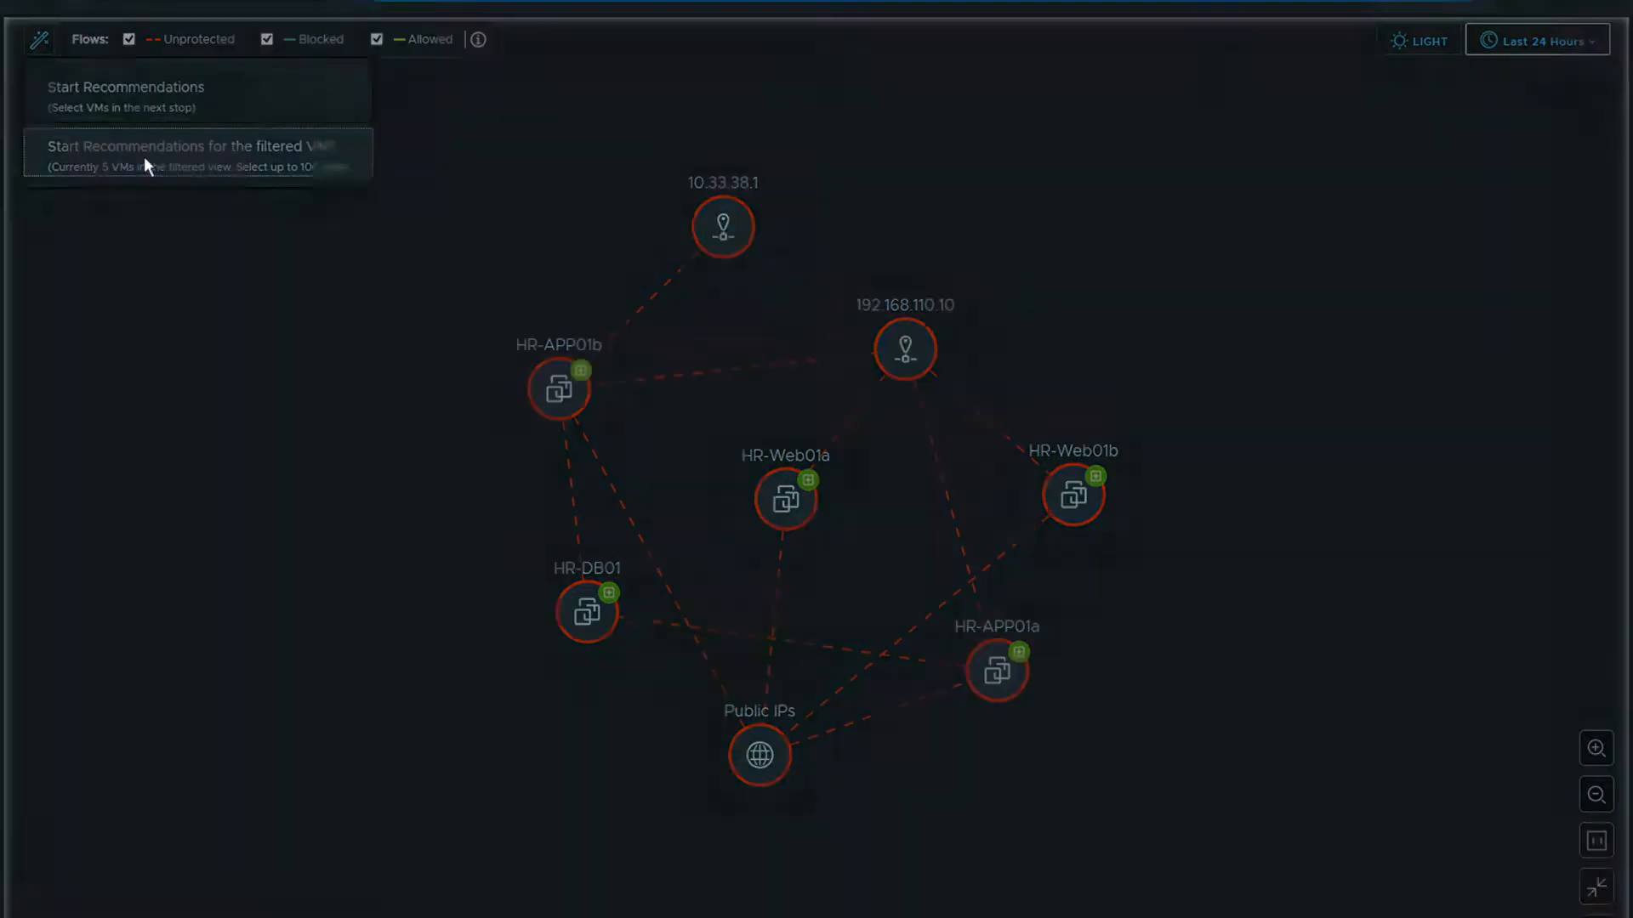
pyautogui.click(145, 164)
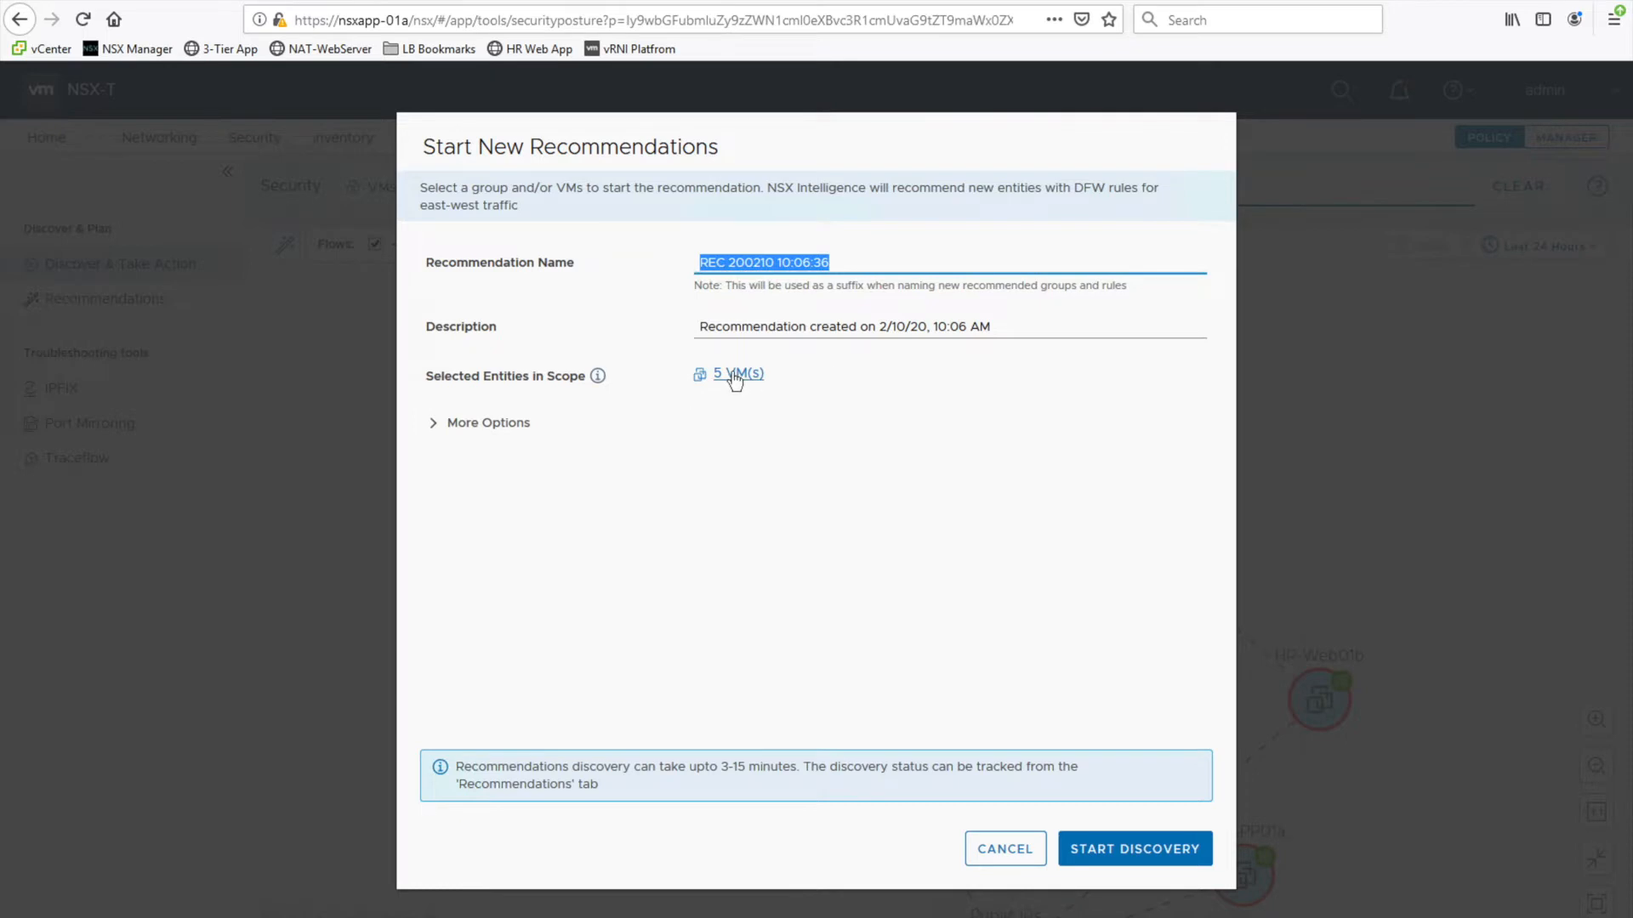
pyautogui.click(466, 425)
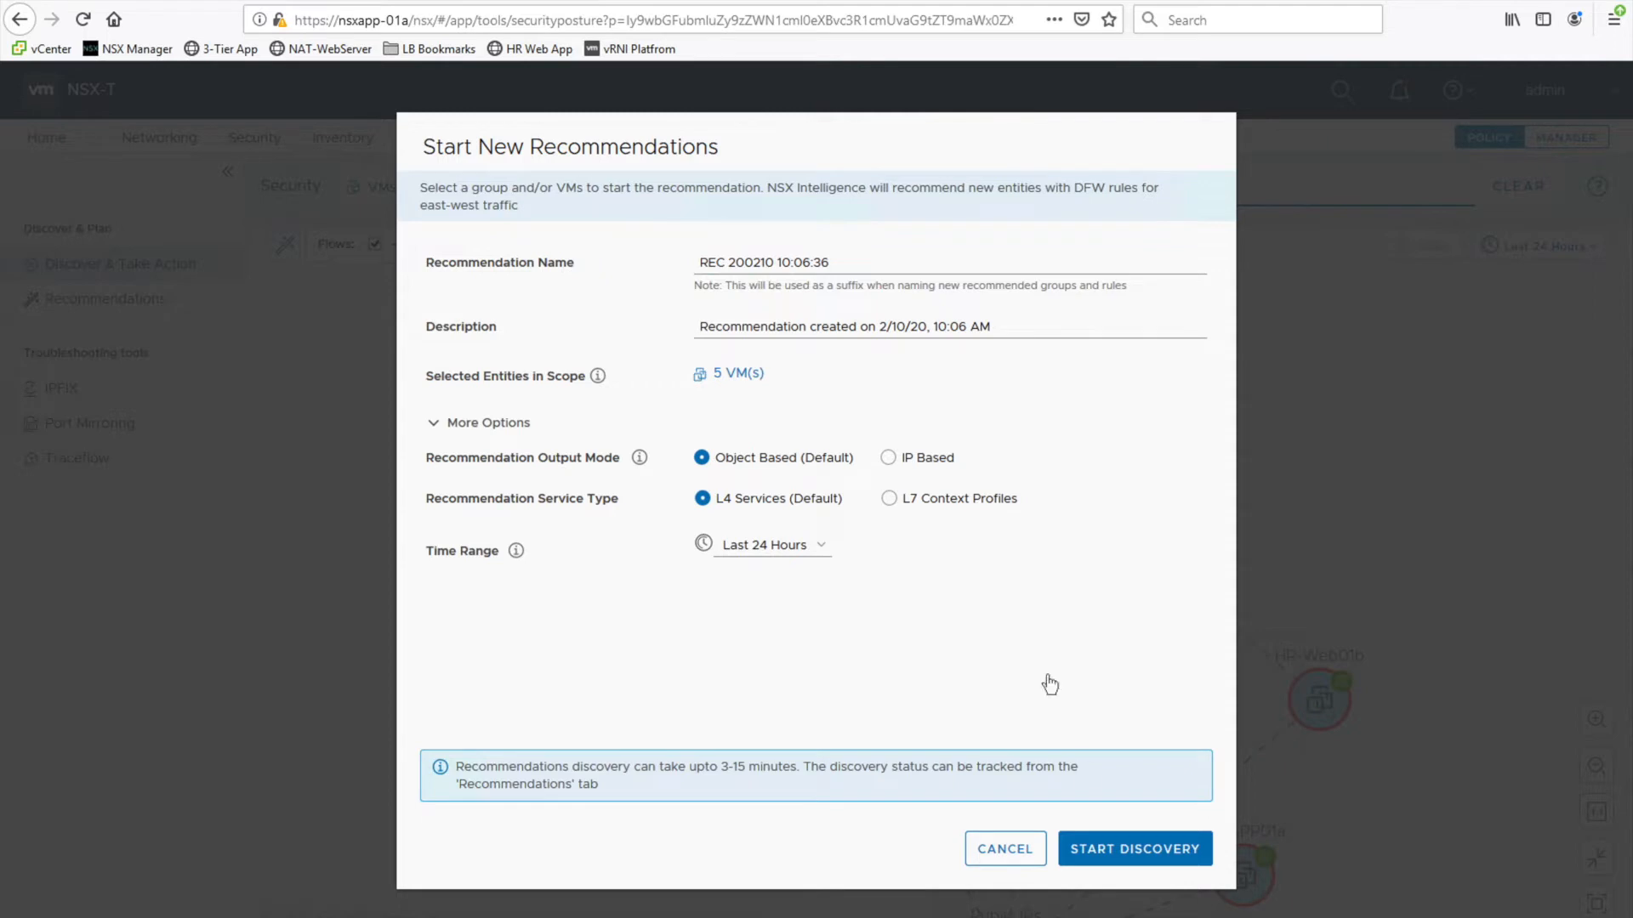
pyautogui.click(1112, 849)
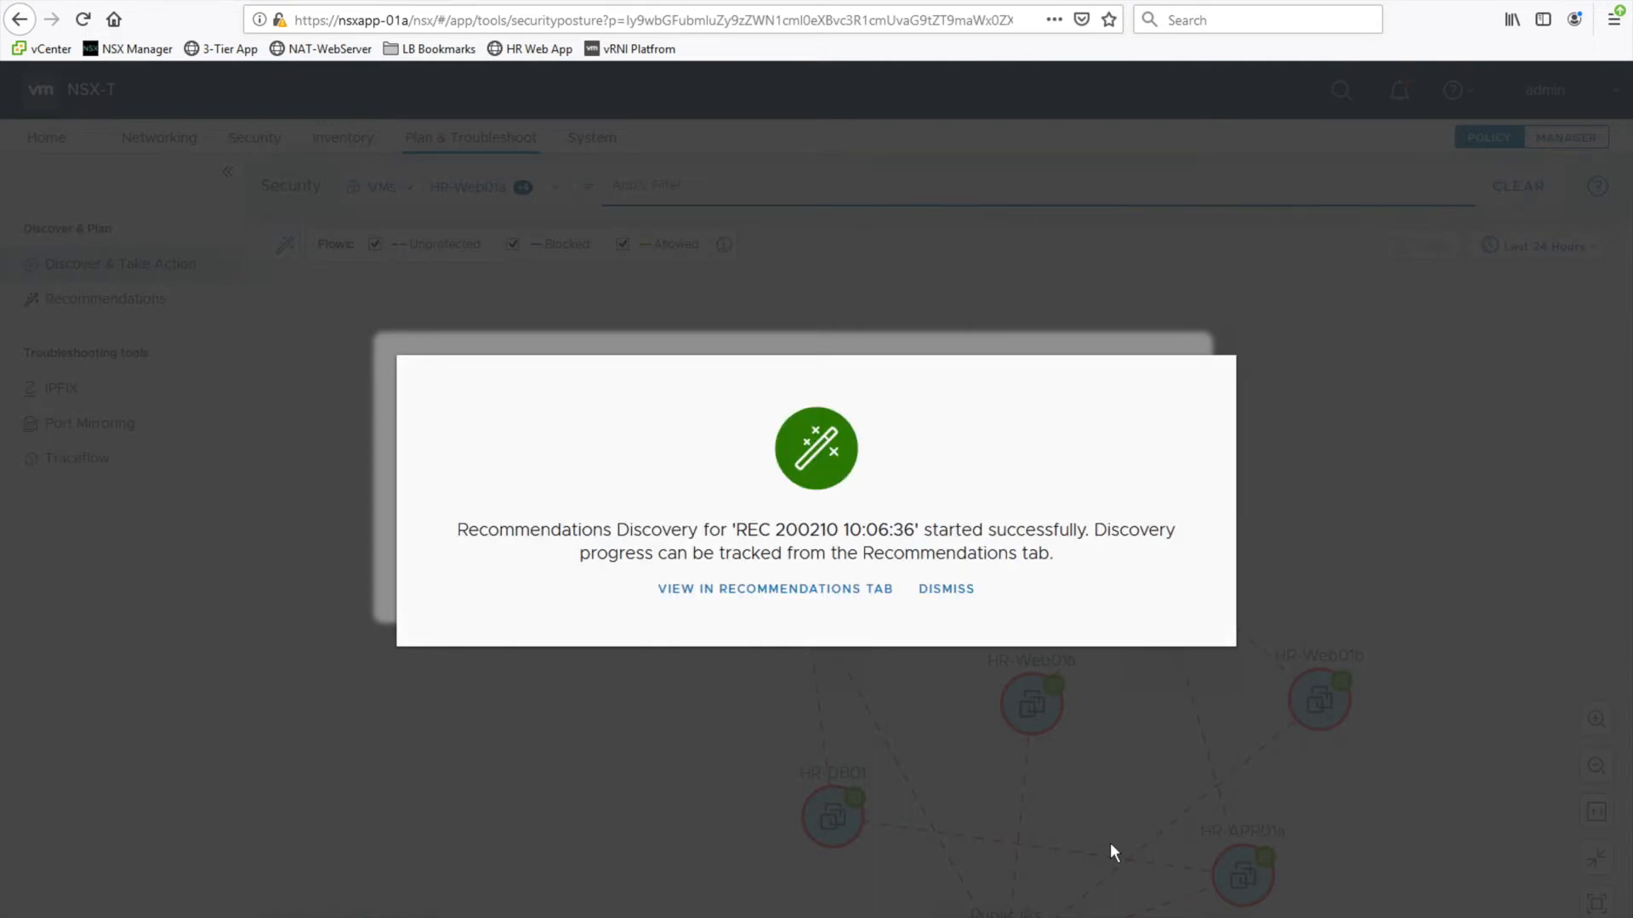
pyautogui.click(954, 601)
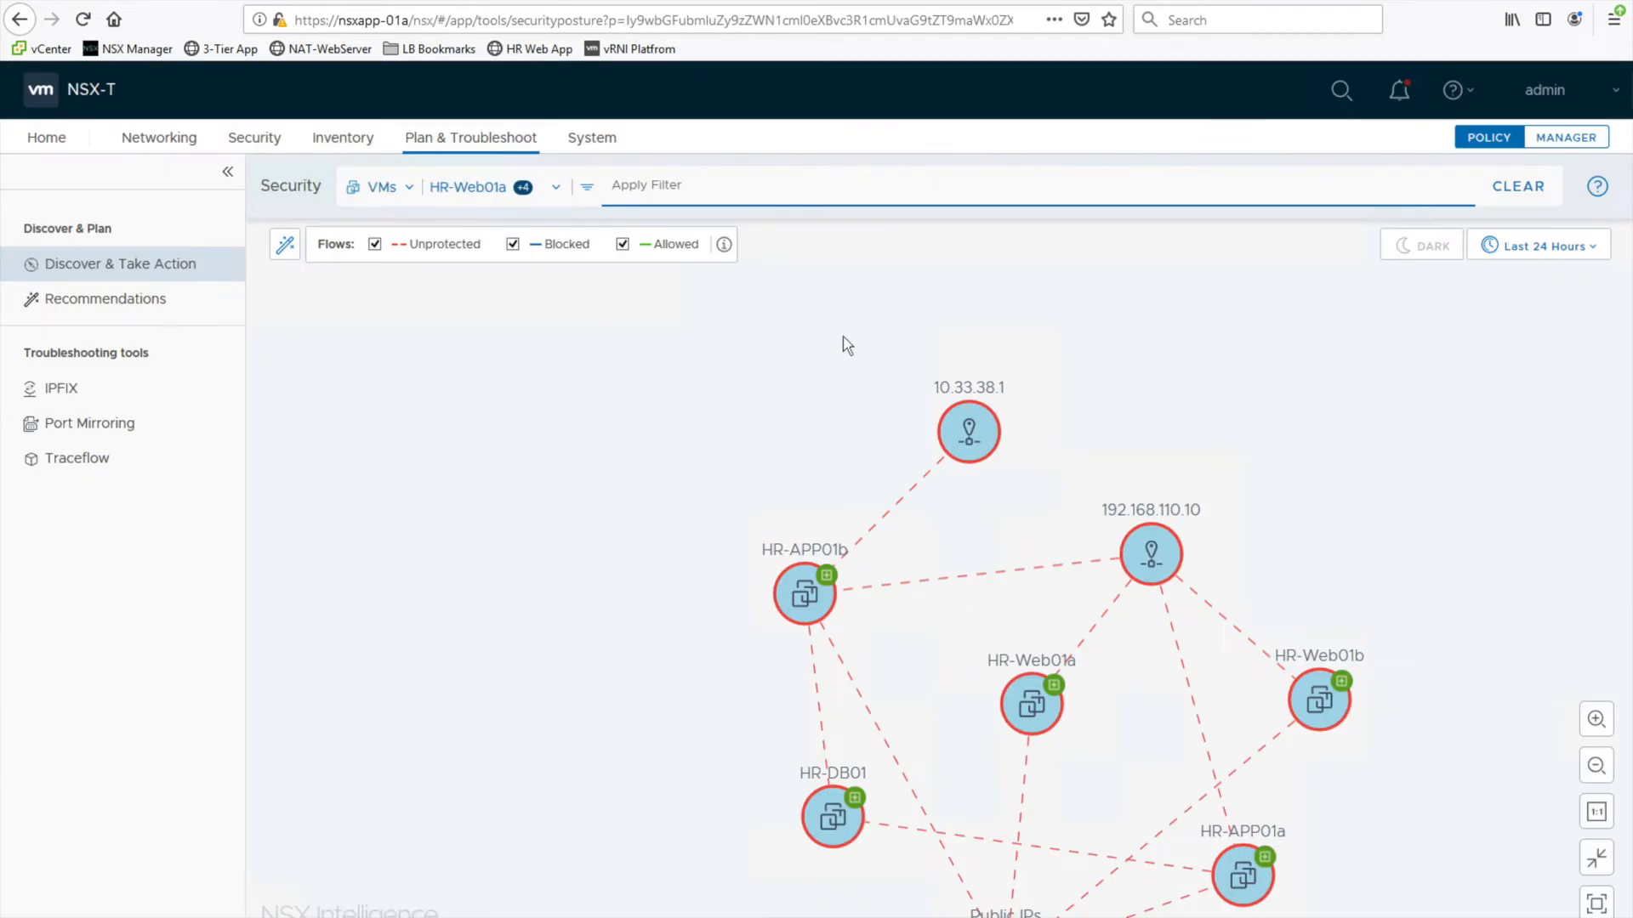
# Review the NSX Intelligence appliance's status, resource usage and available actions among the system's appliances
pyautogui.click(593, 145)
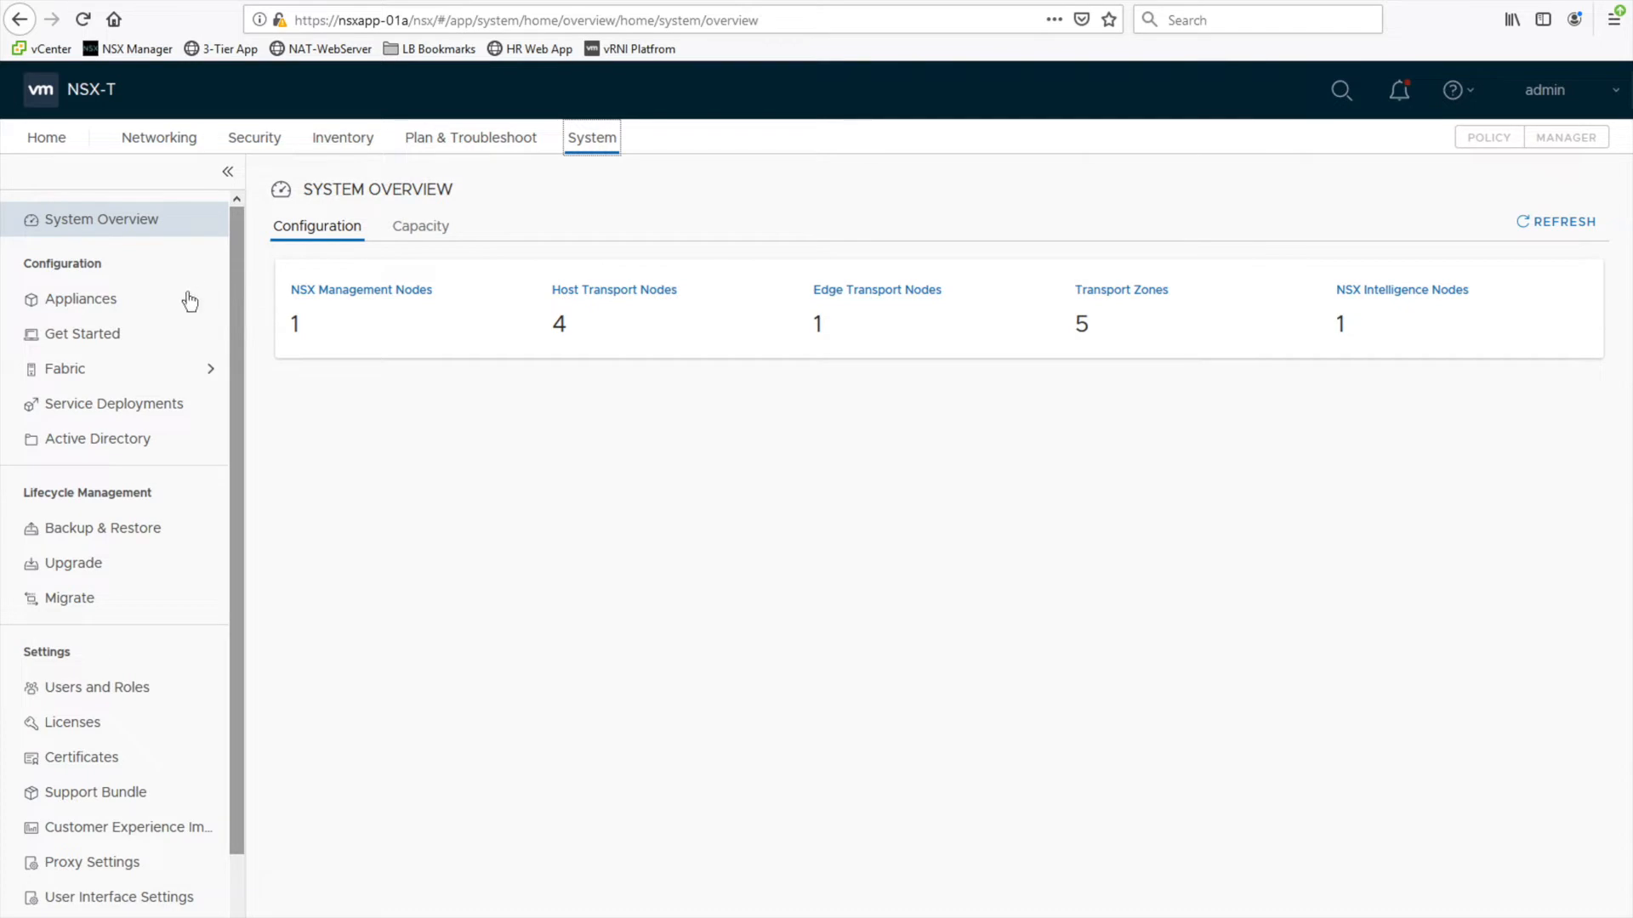
pyautogui.click(159, 313)
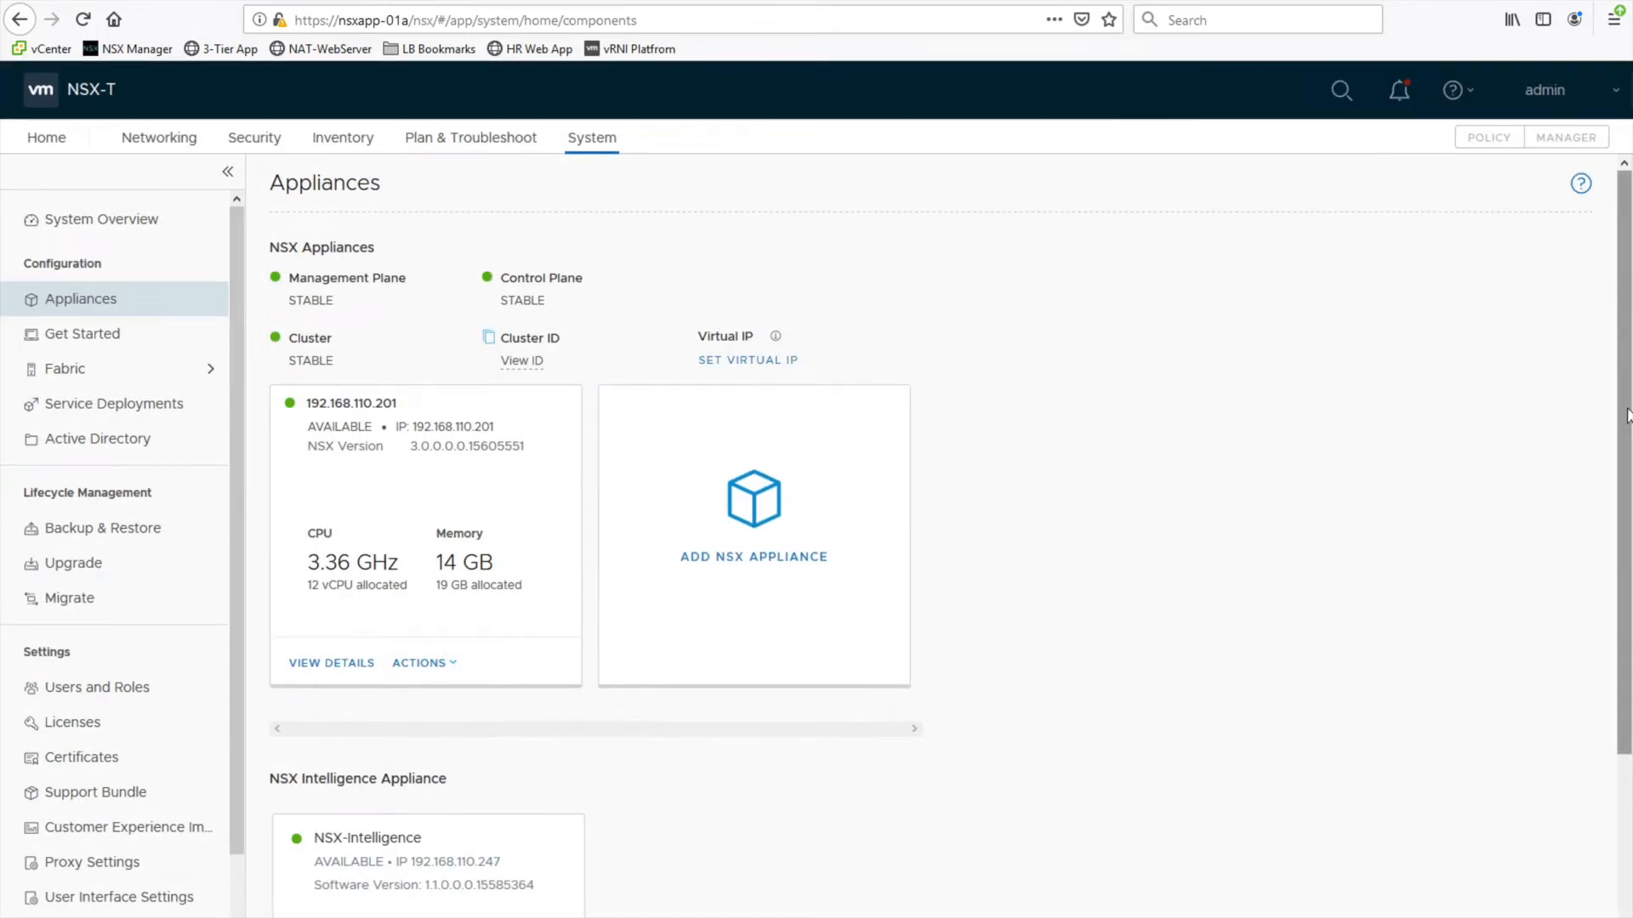
pyautogui.scroll(-3, 1435, 751)
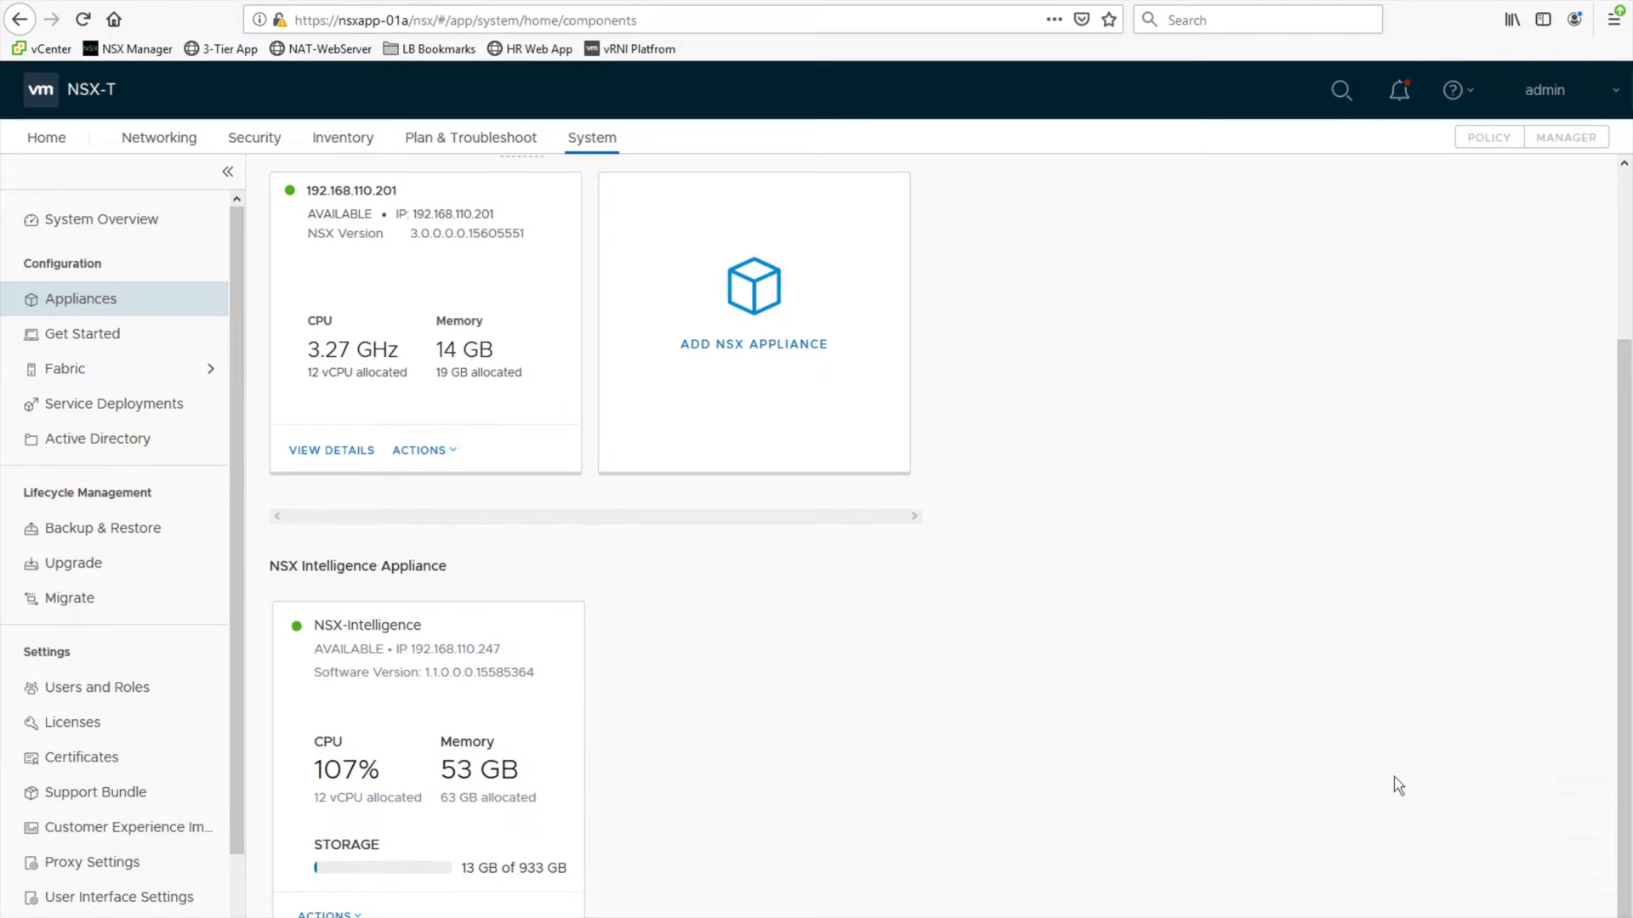
pyautogui.moveTo(1623, 479); pyautogui.dragTo(1623, 483)
pyautogui.click(352, 914)
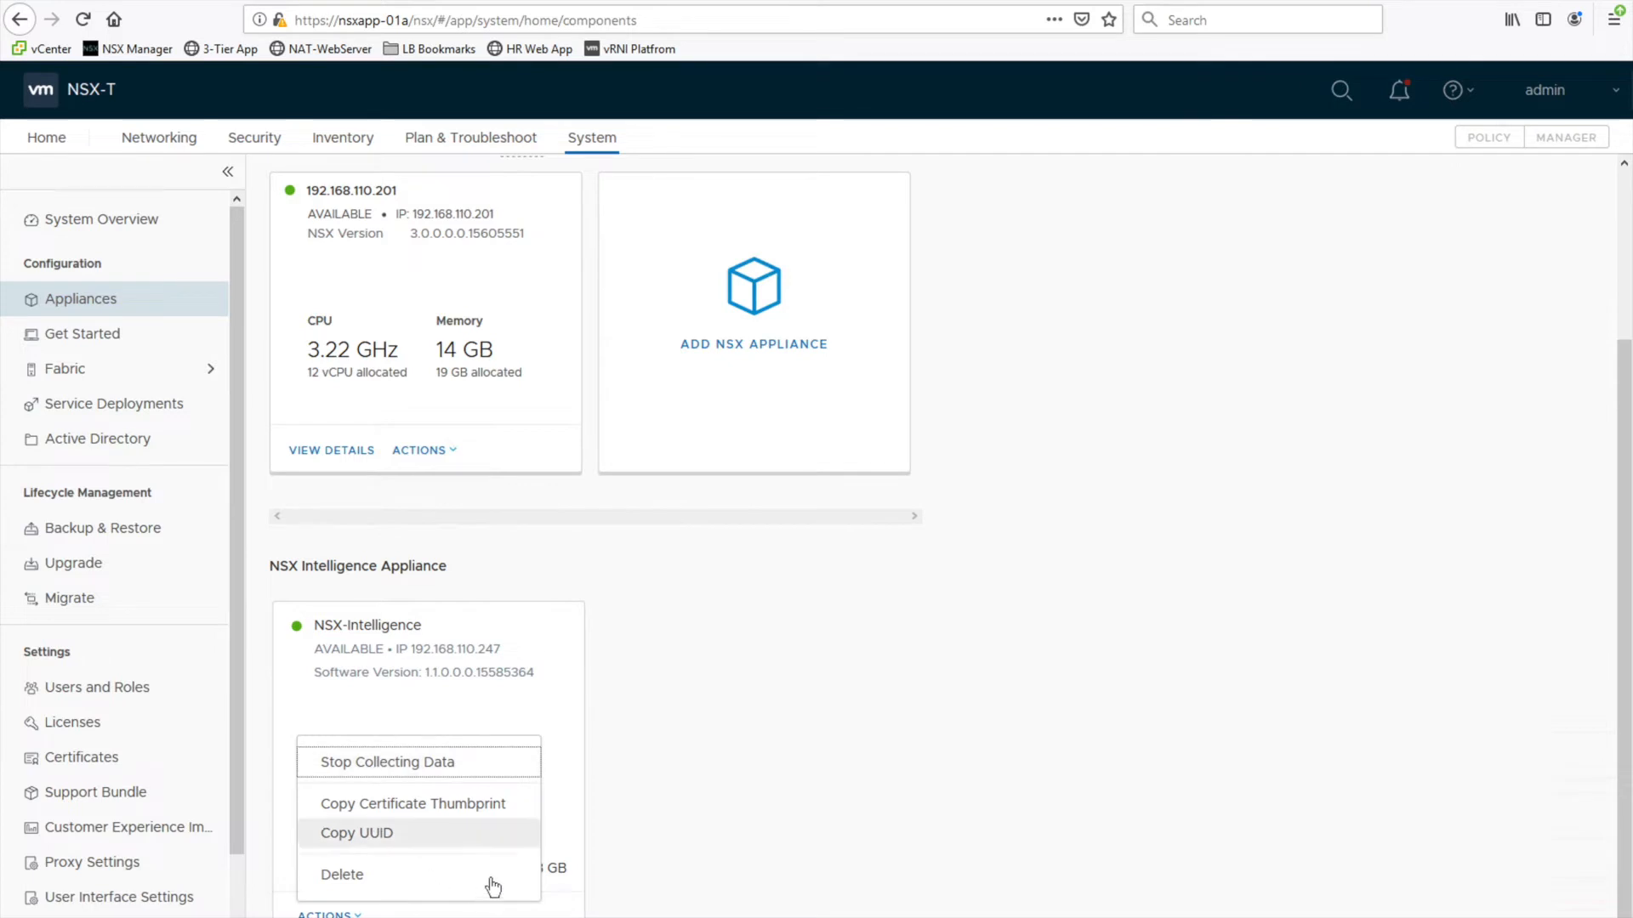
pyautogui.click(1094, 638)
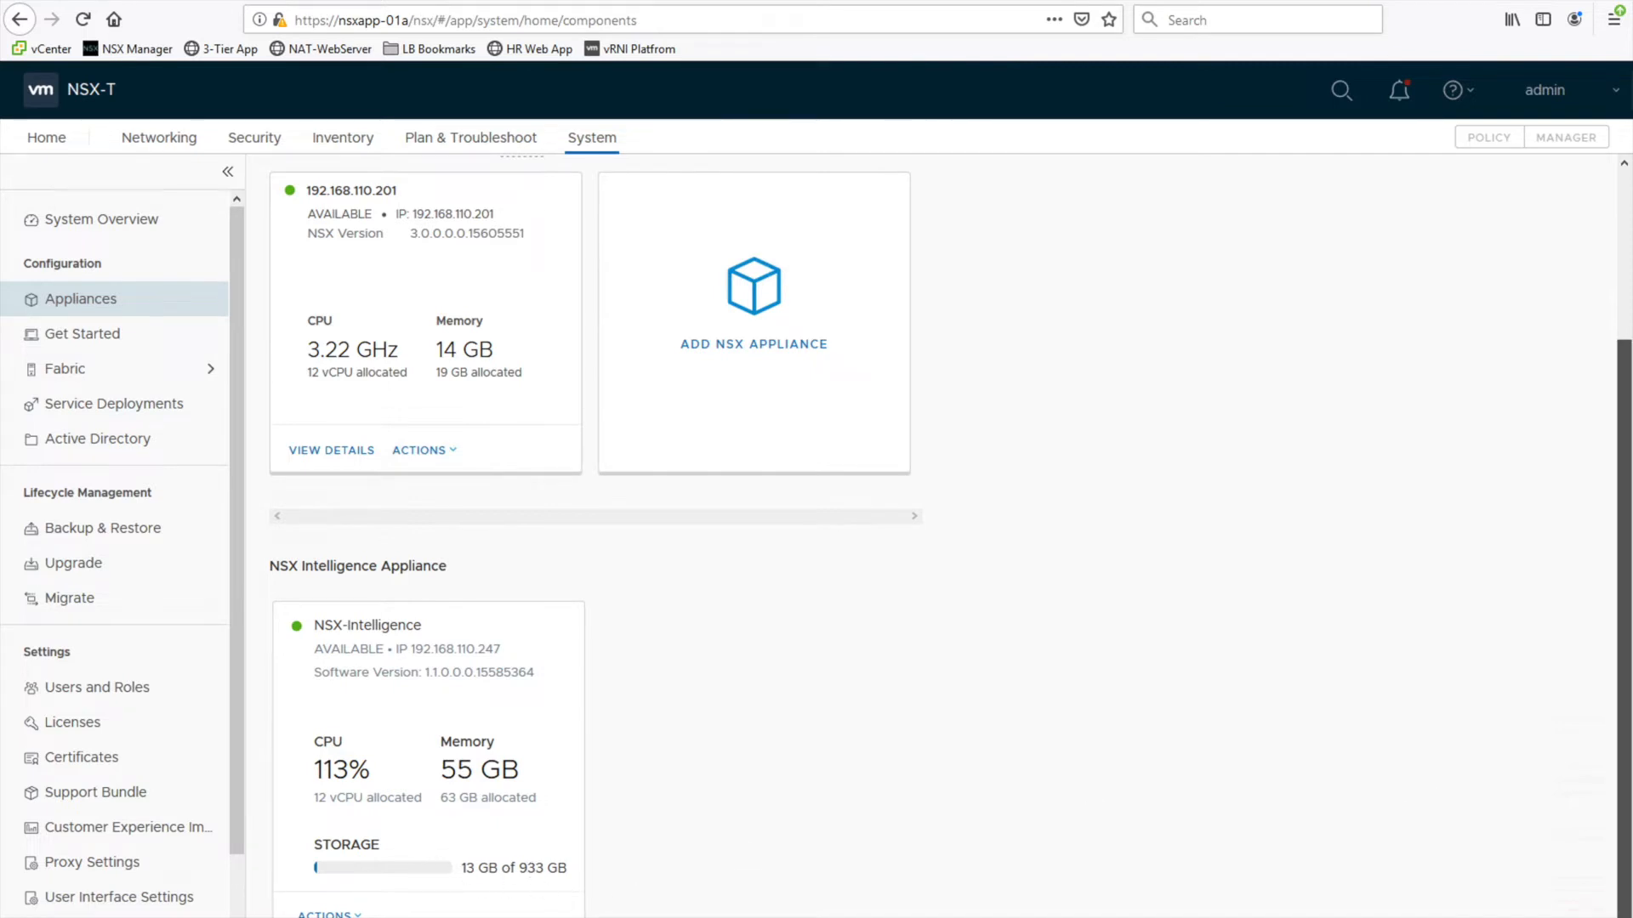
pyautogui.scroll(3, 593, 393)
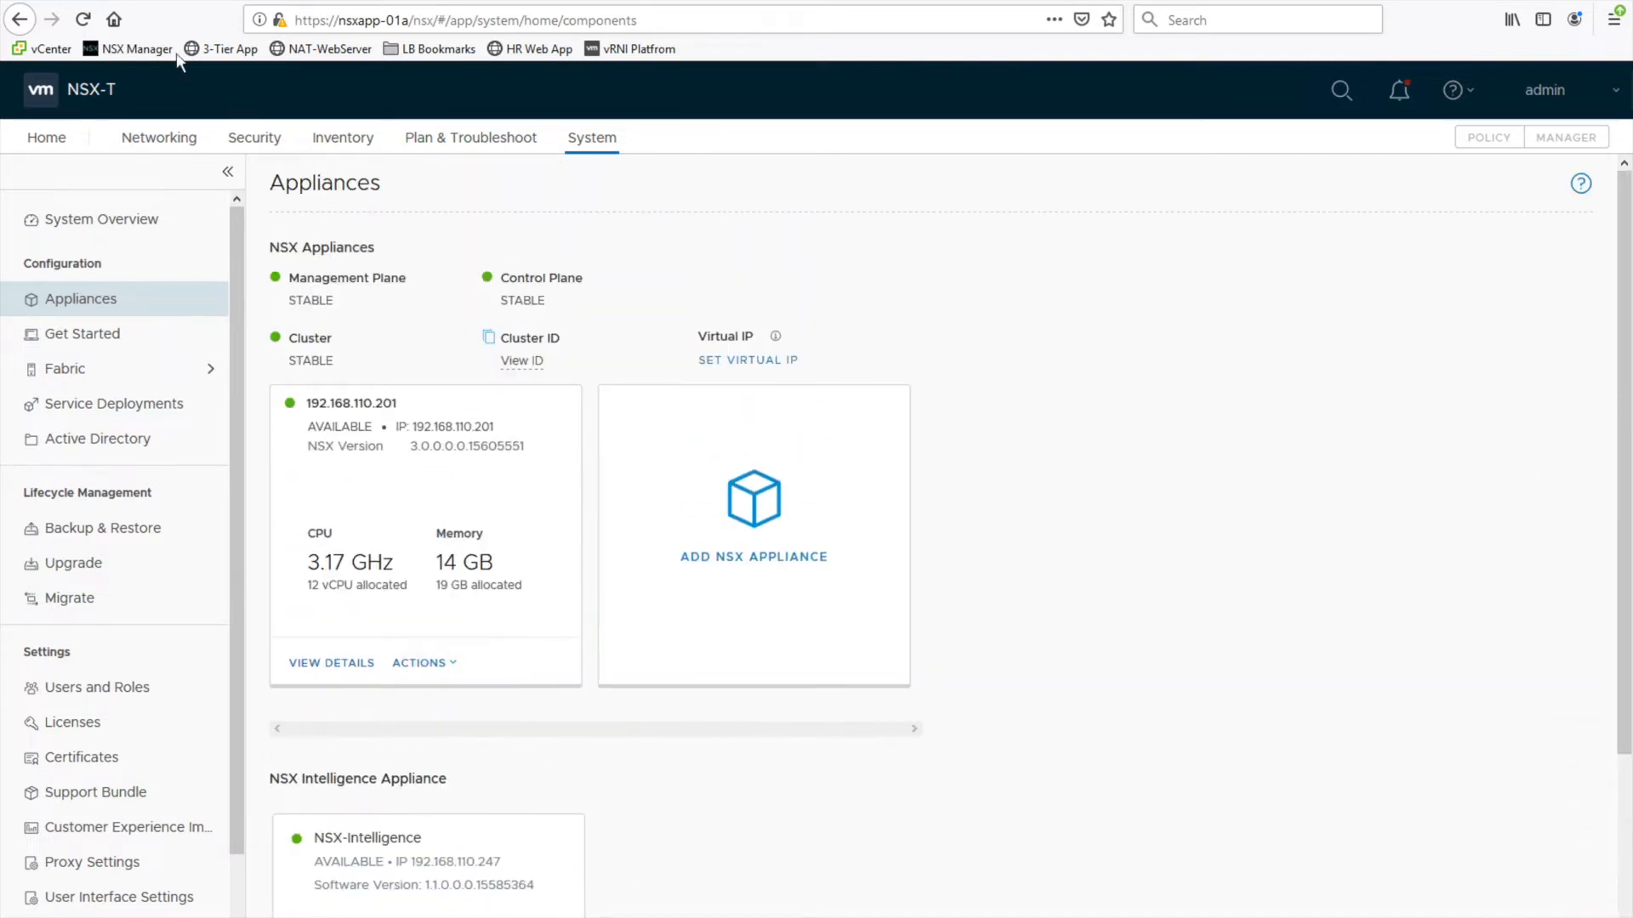
# Open the list of firewall recommendations and review the status and recommended entities of each
pyautogui.click(110, 1)
pyautogui.click(423, 143)
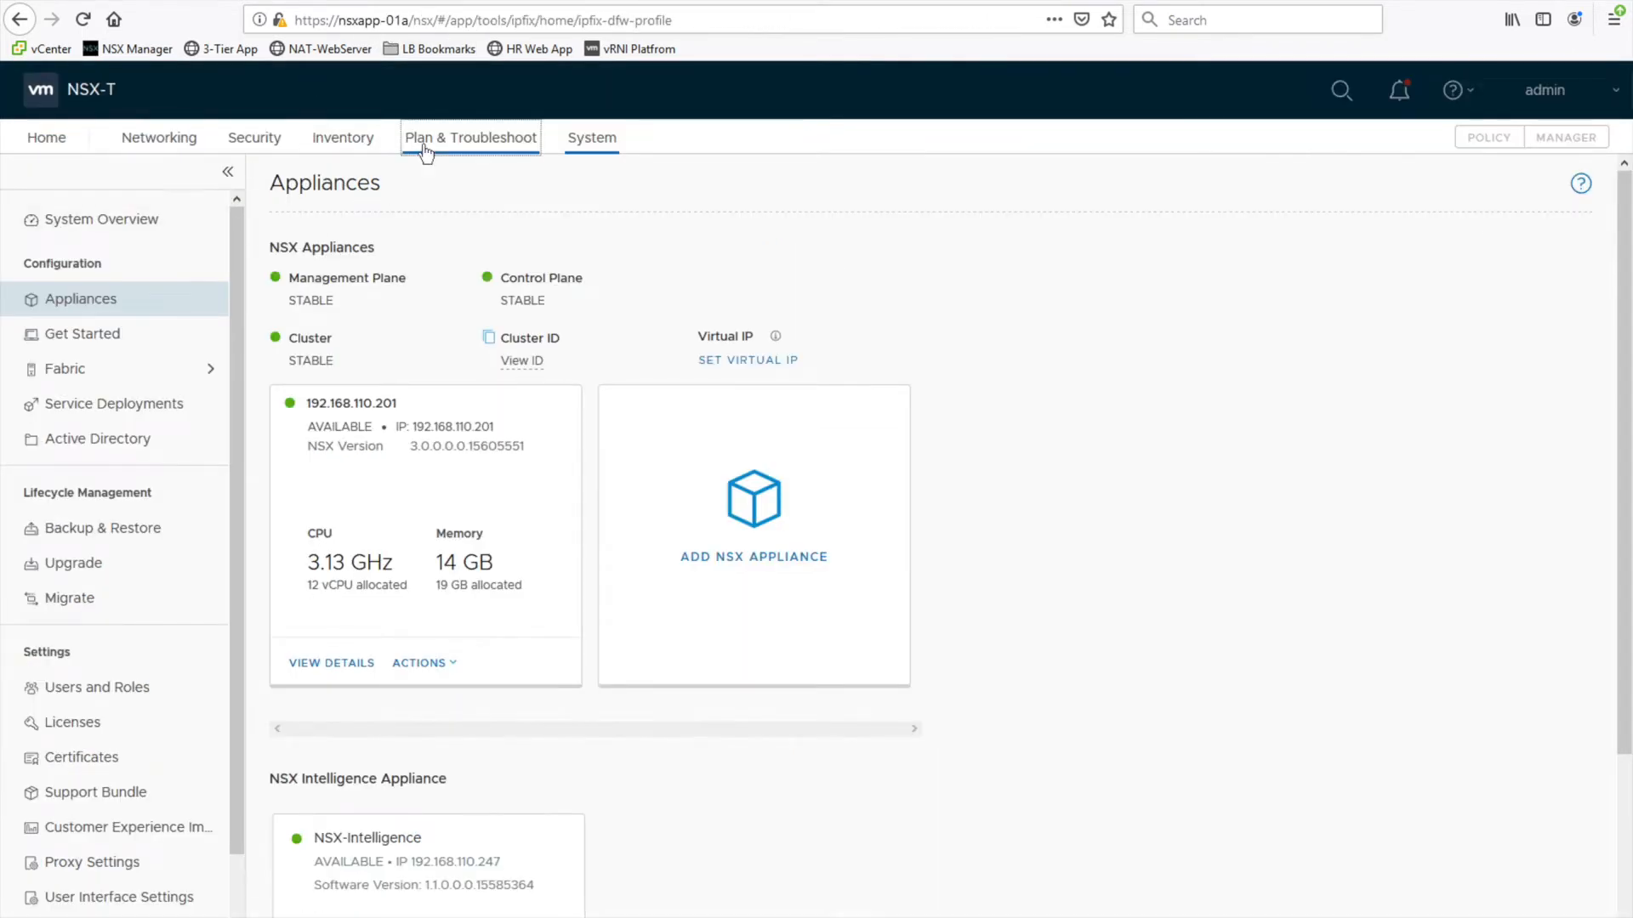
pyautogui.click(147, 302)
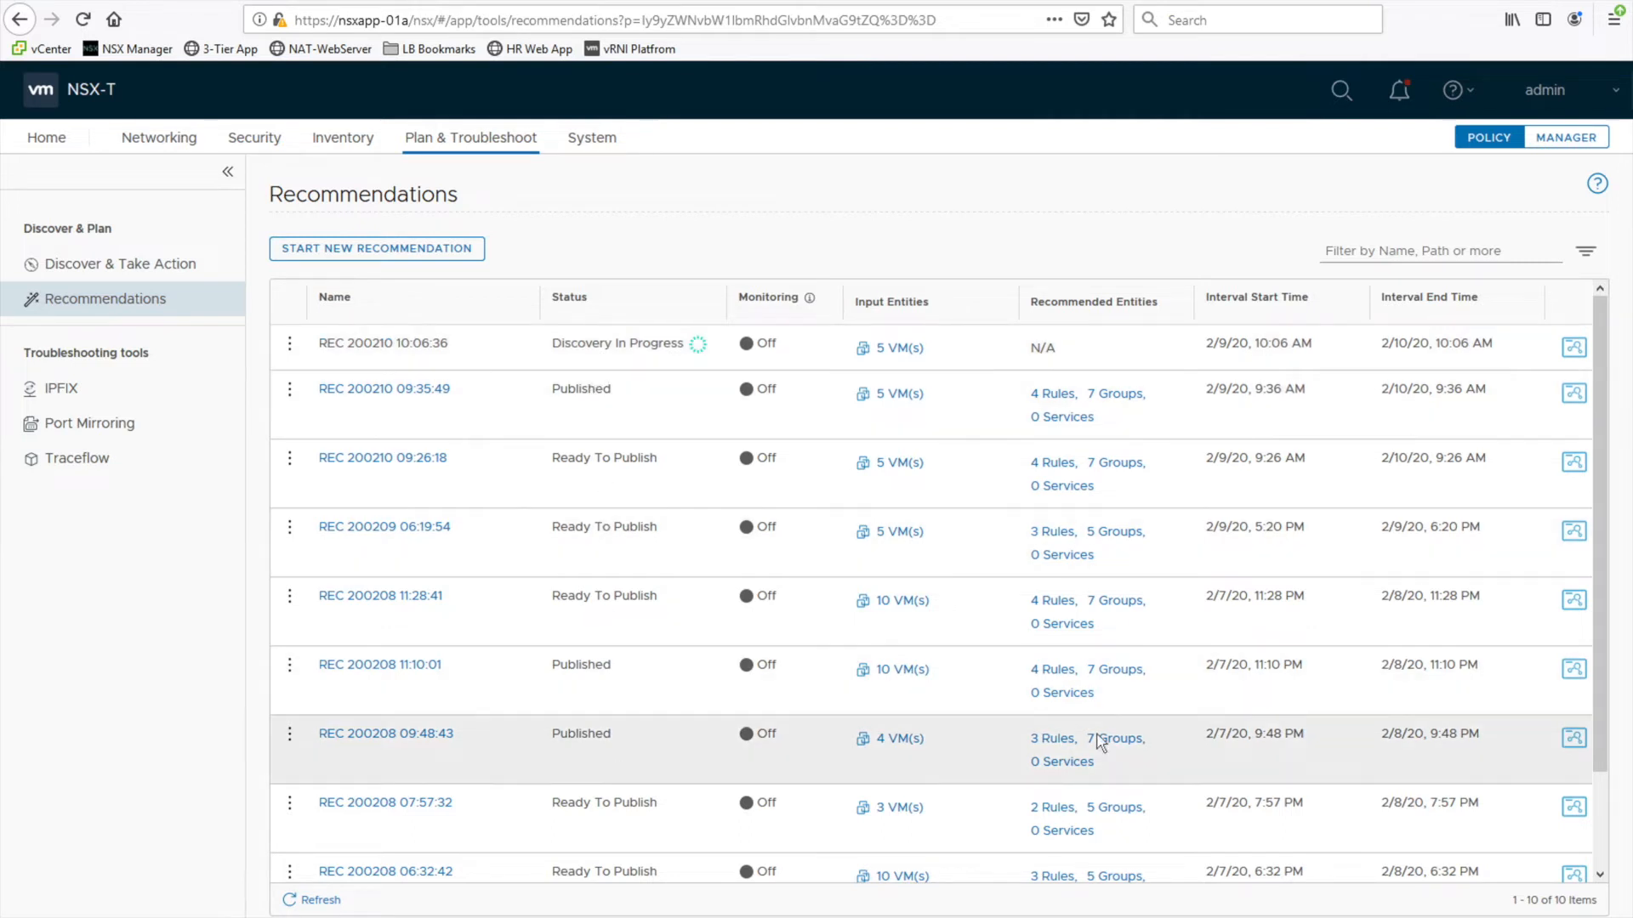
pyautogui.scroll(-3, 1612, 544)
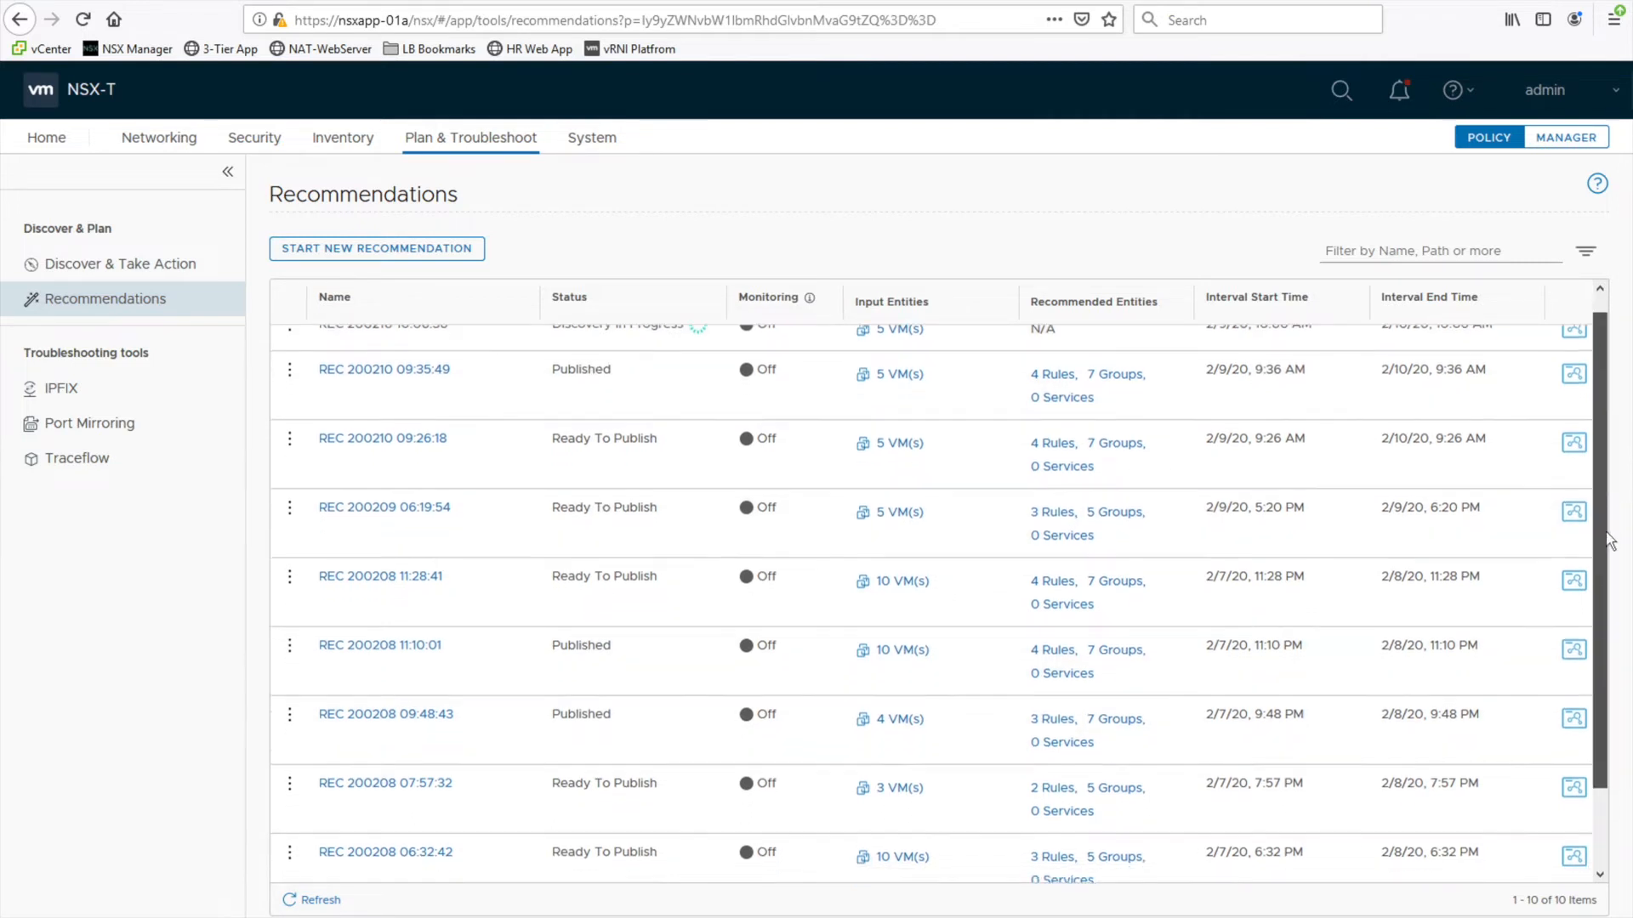
pyautogui.scroll(3, 1620, 510)
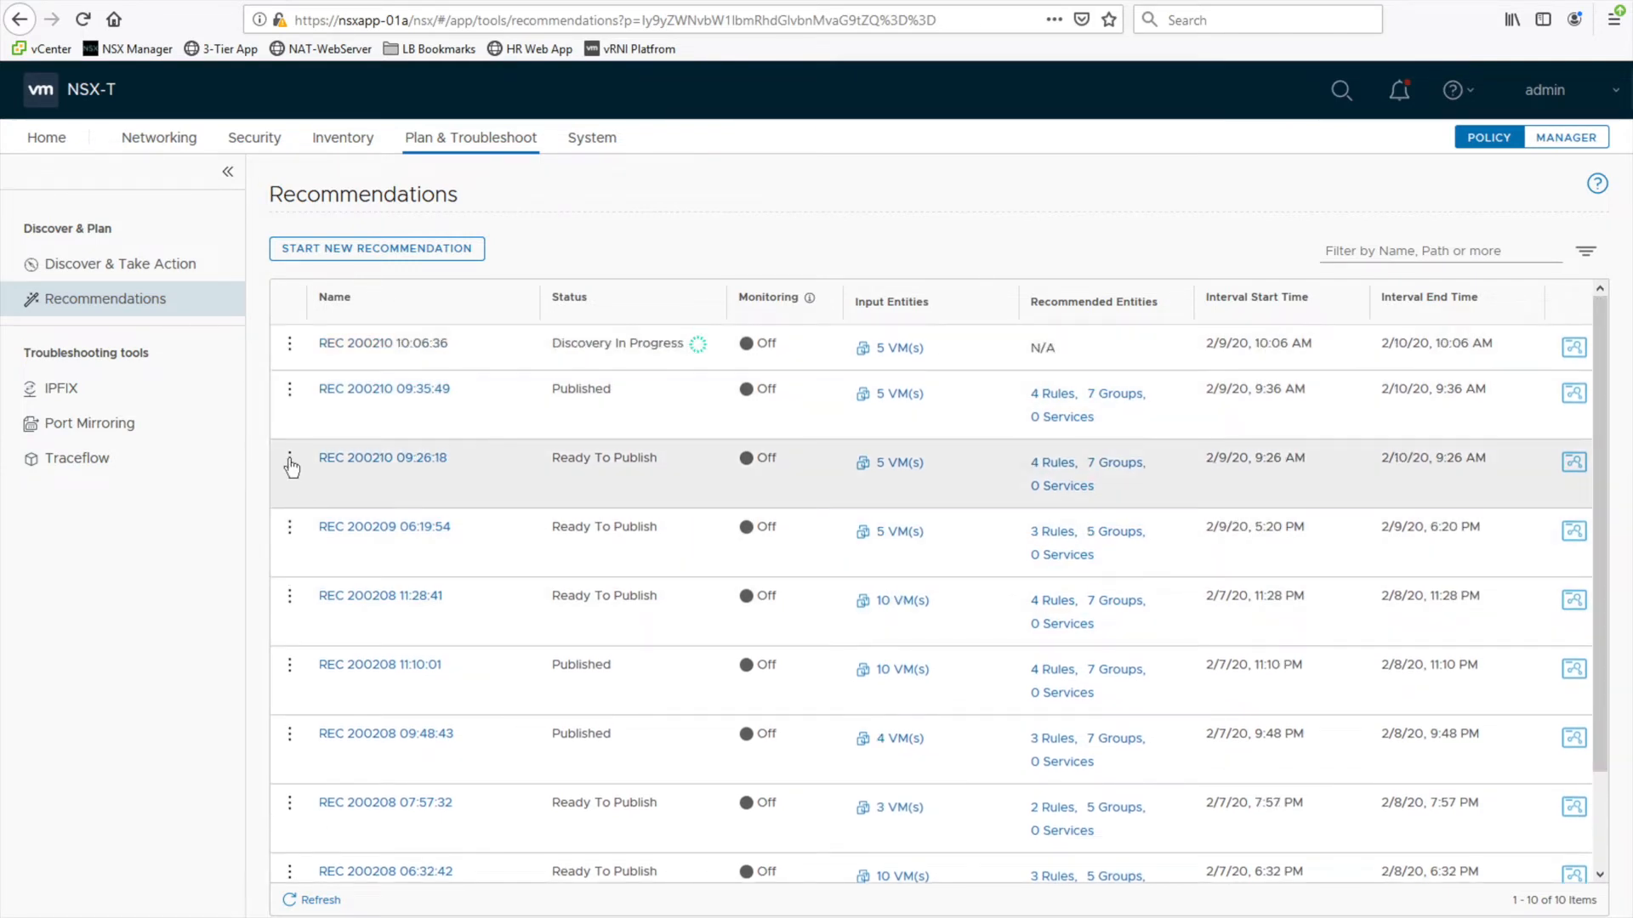
# Examine the flows and VMs of recommendation REC 200210 09:26:18, and leave without saving
pyautogui.click(290, 463)
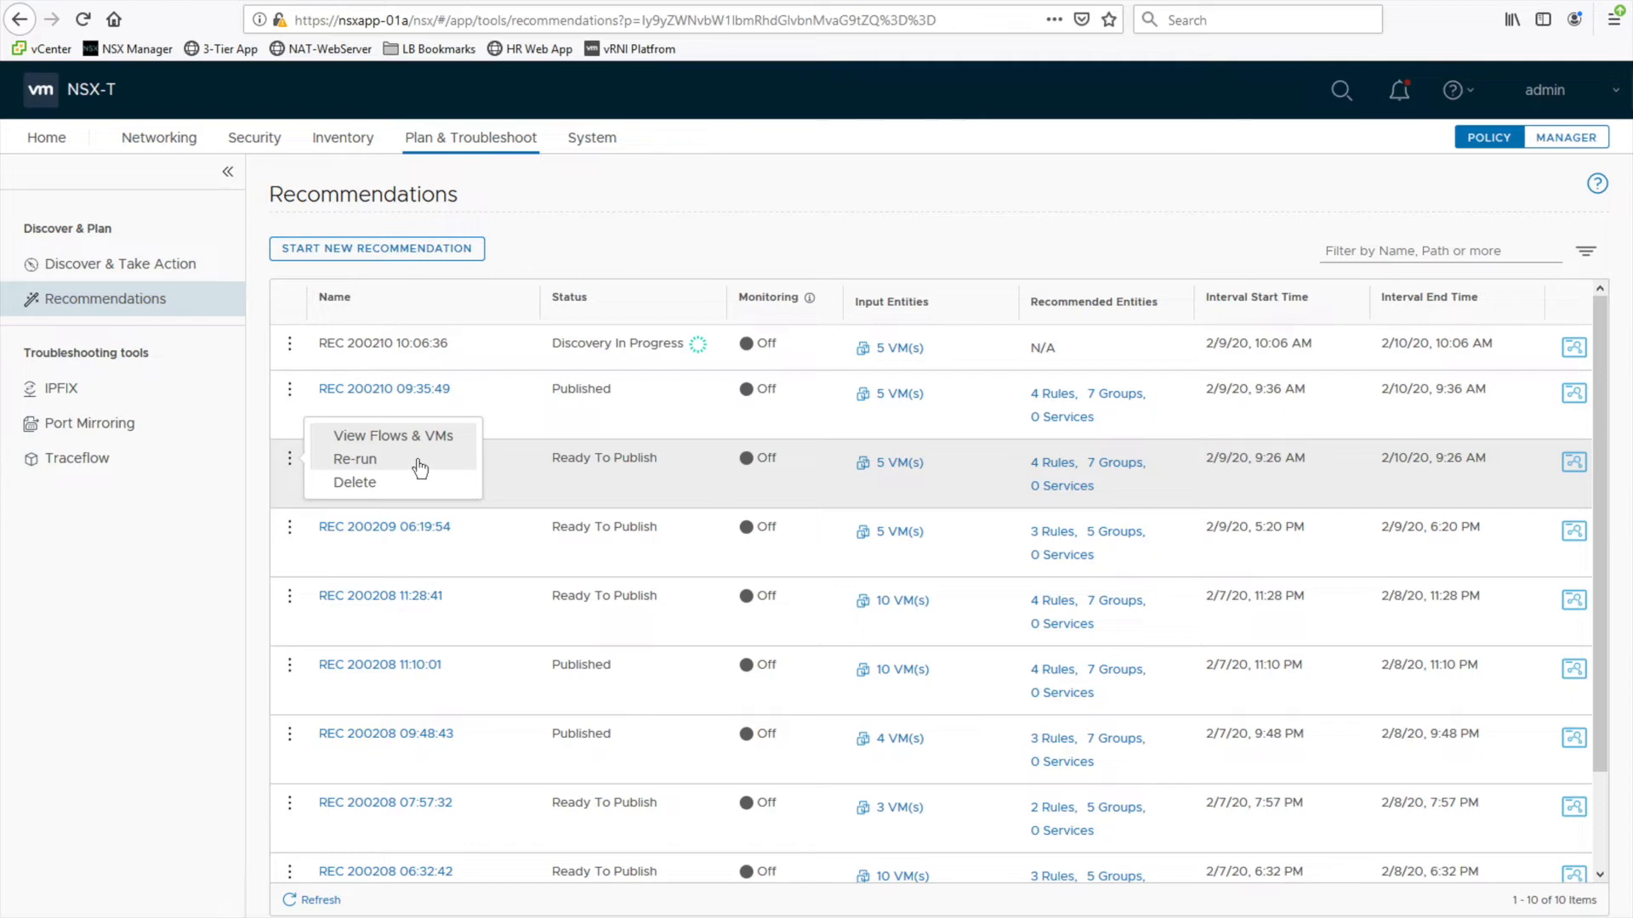
pyautogui.click(403, 438)
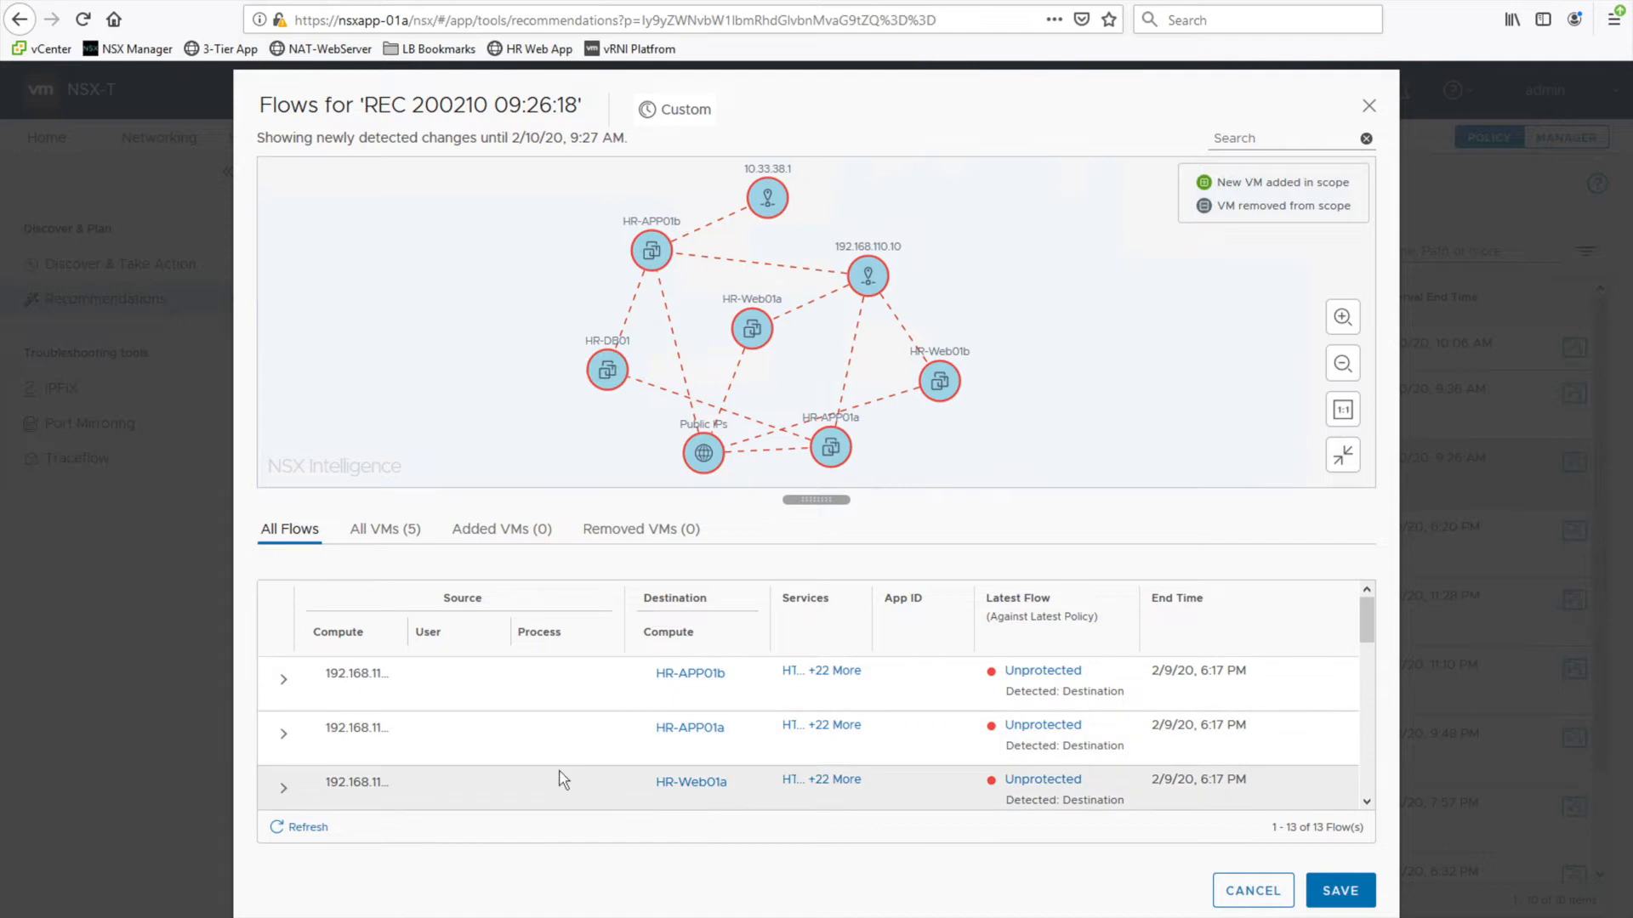
pyautogui.moveTo(1365, 626); pyautogui.dragTo(1377, 695)
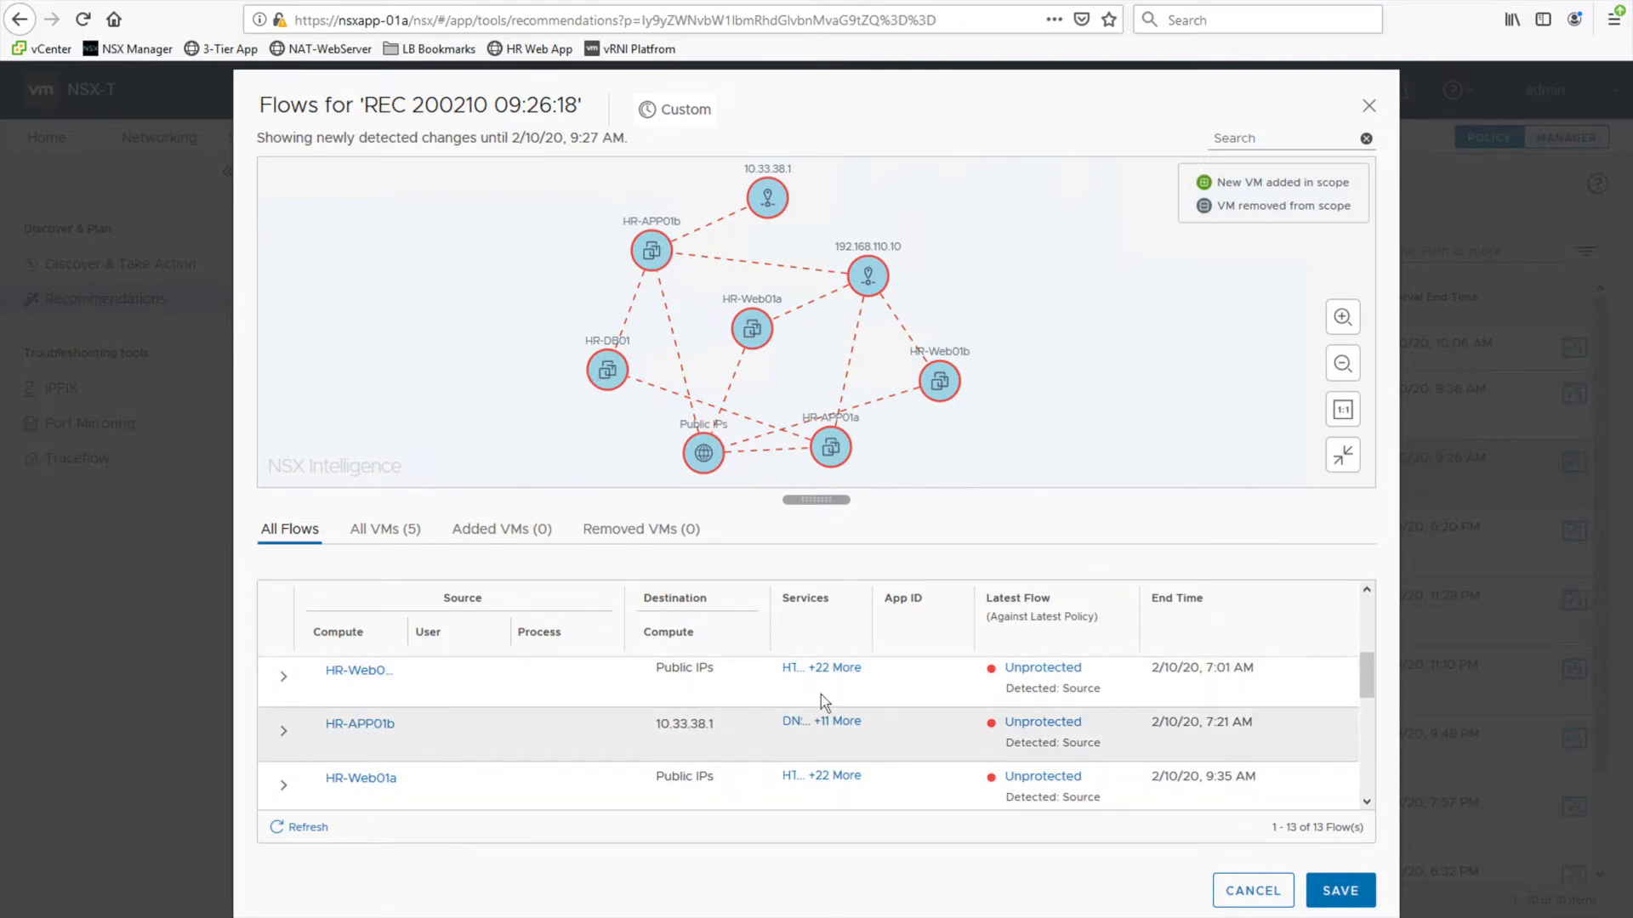
pyautogui.moveTo(1364, 696); pyautogui.dragTo(1366, 548)
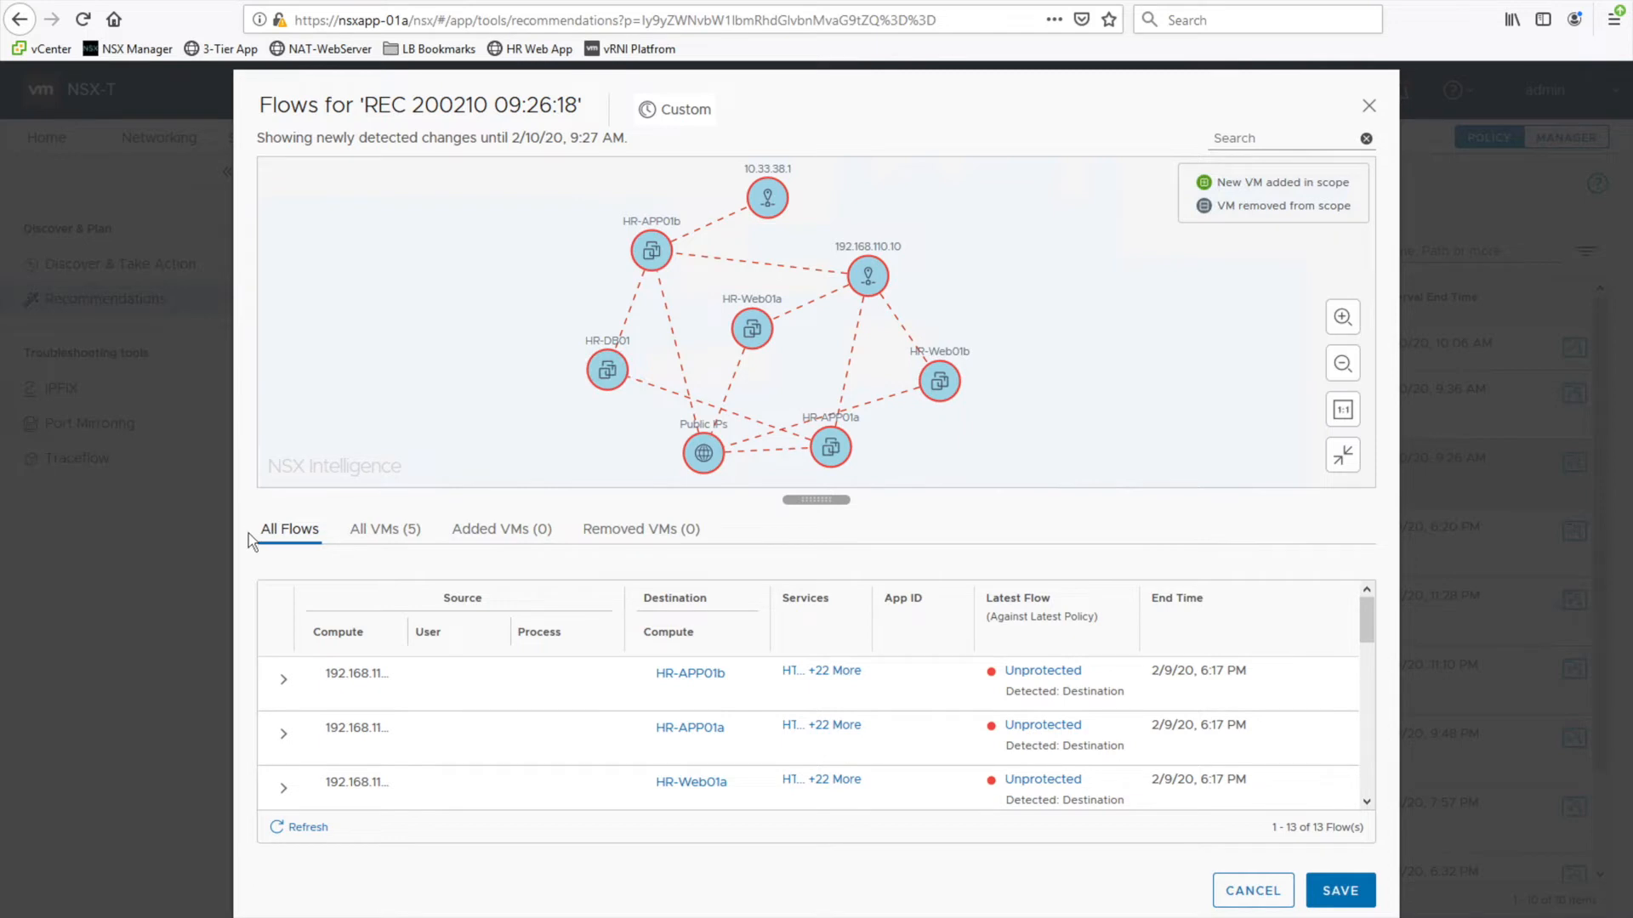
pyautogui.click(363, 538)
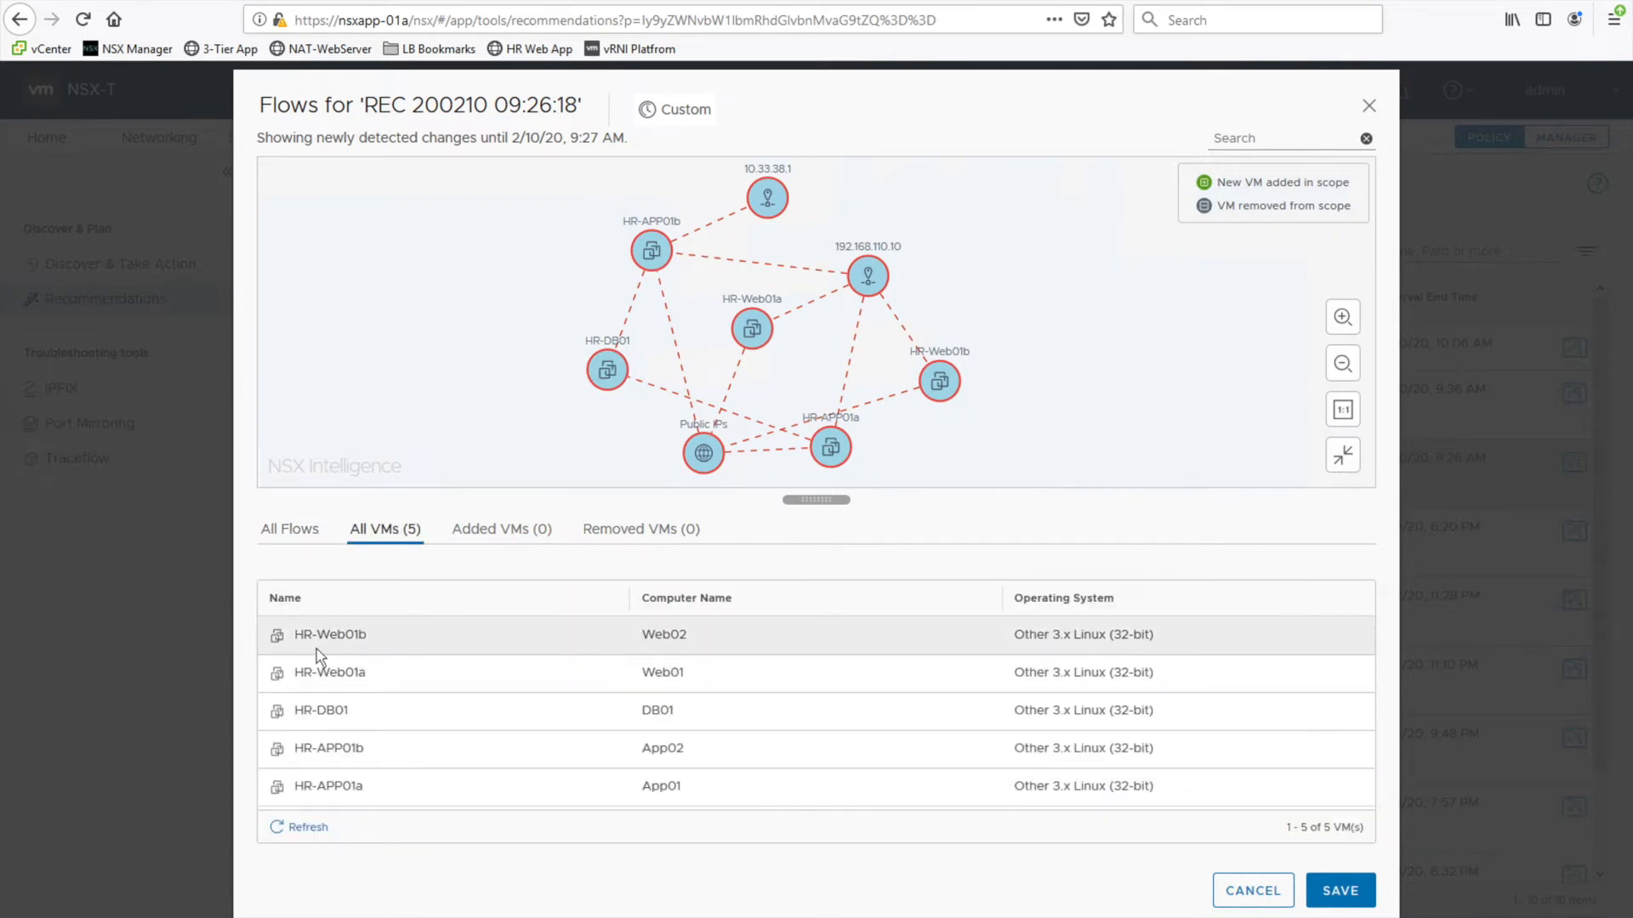
pyautogui.rightClick(712, 456)
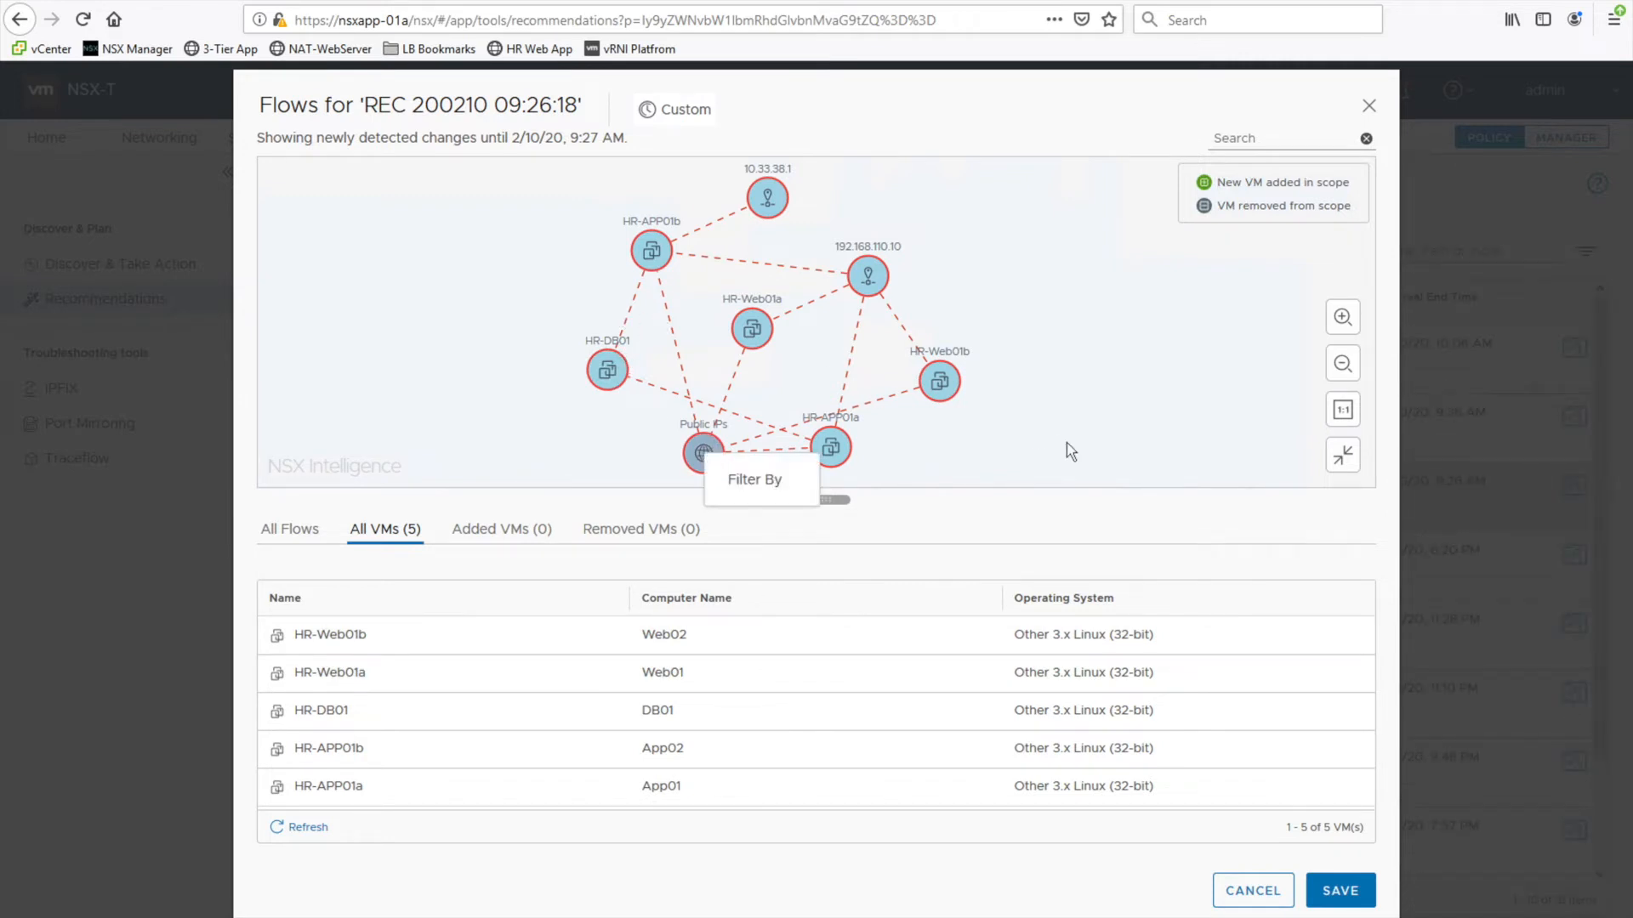
pyautogui.click(943, 539)
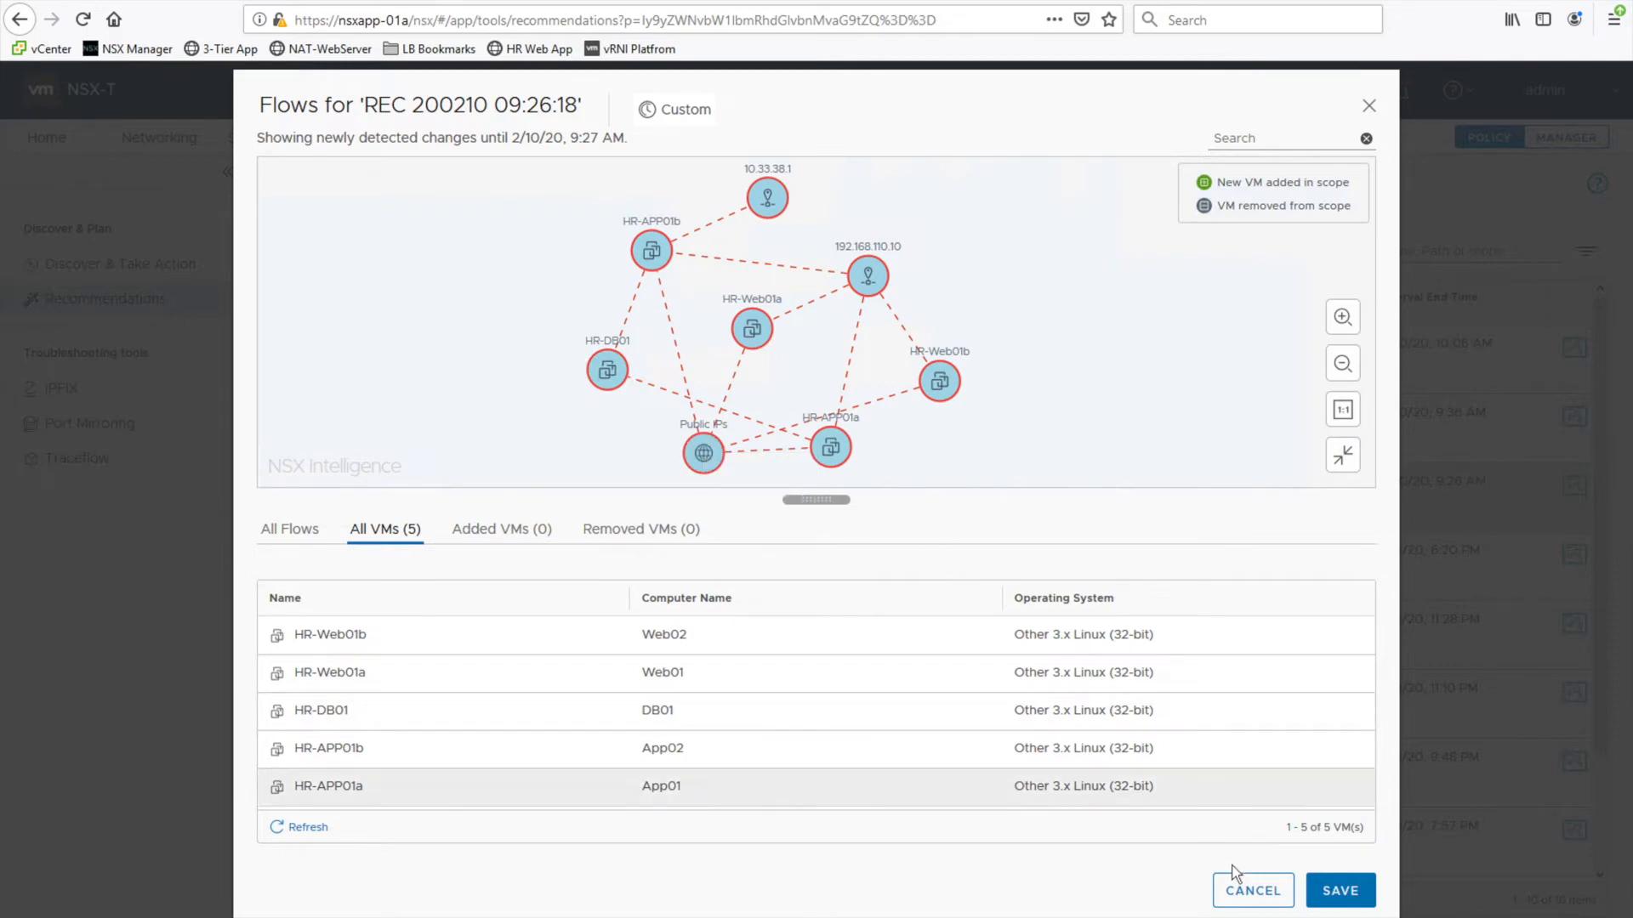
pyautogui.click(1253, 892)
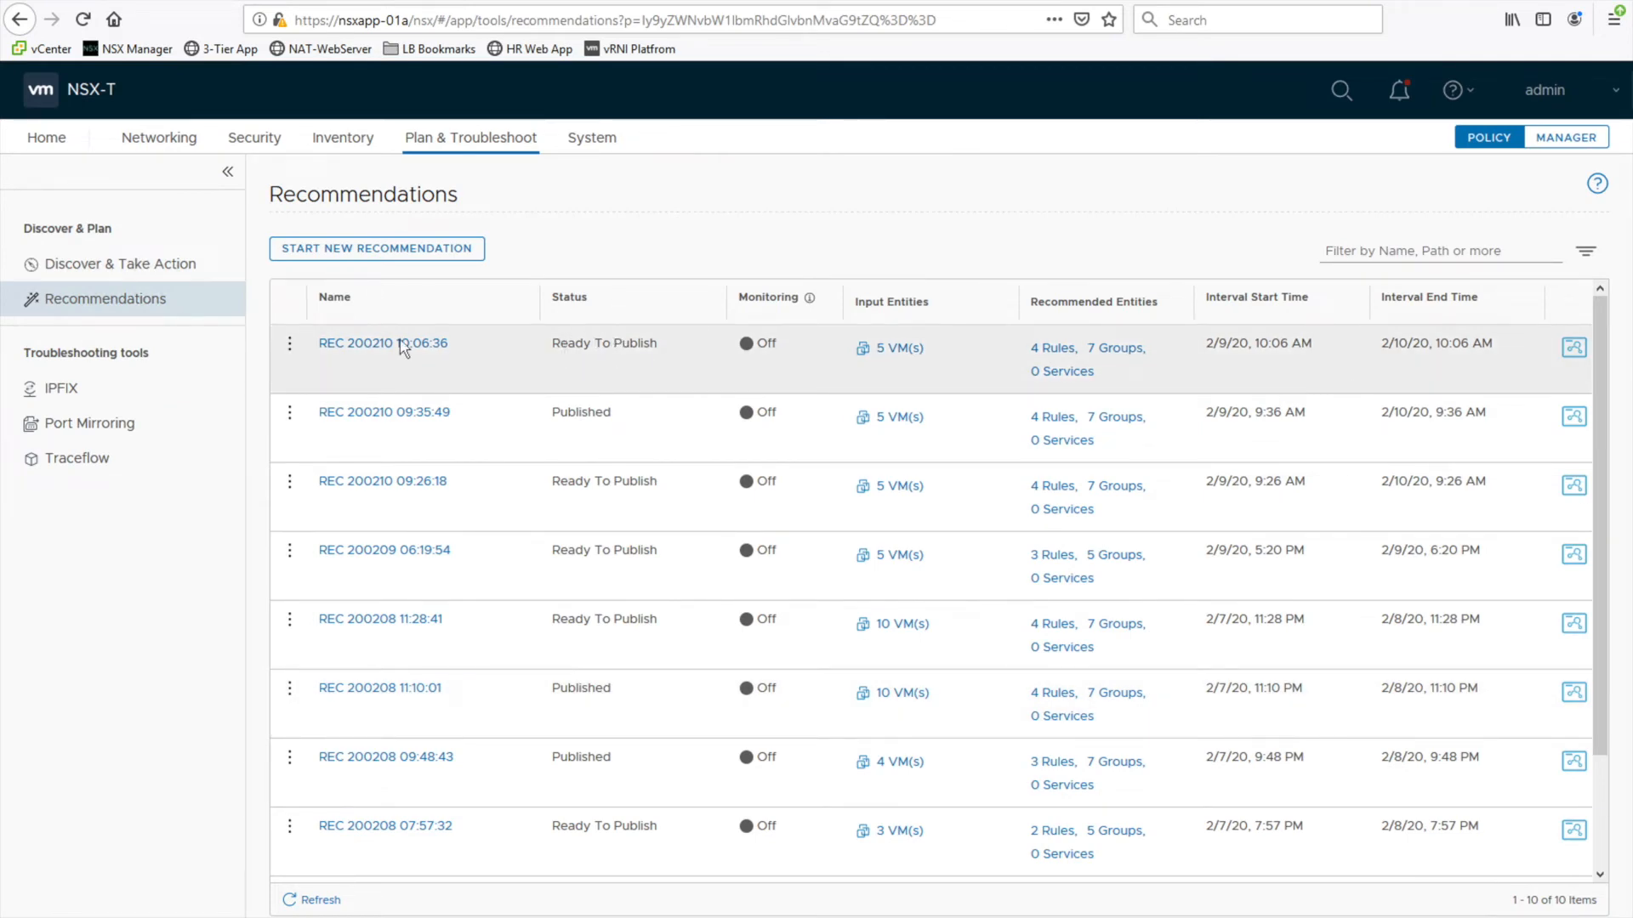
# Open recommendation REC 200210 10:06:36 and review its recommended rules, group map and groups
pyautogui.click(290, 344)
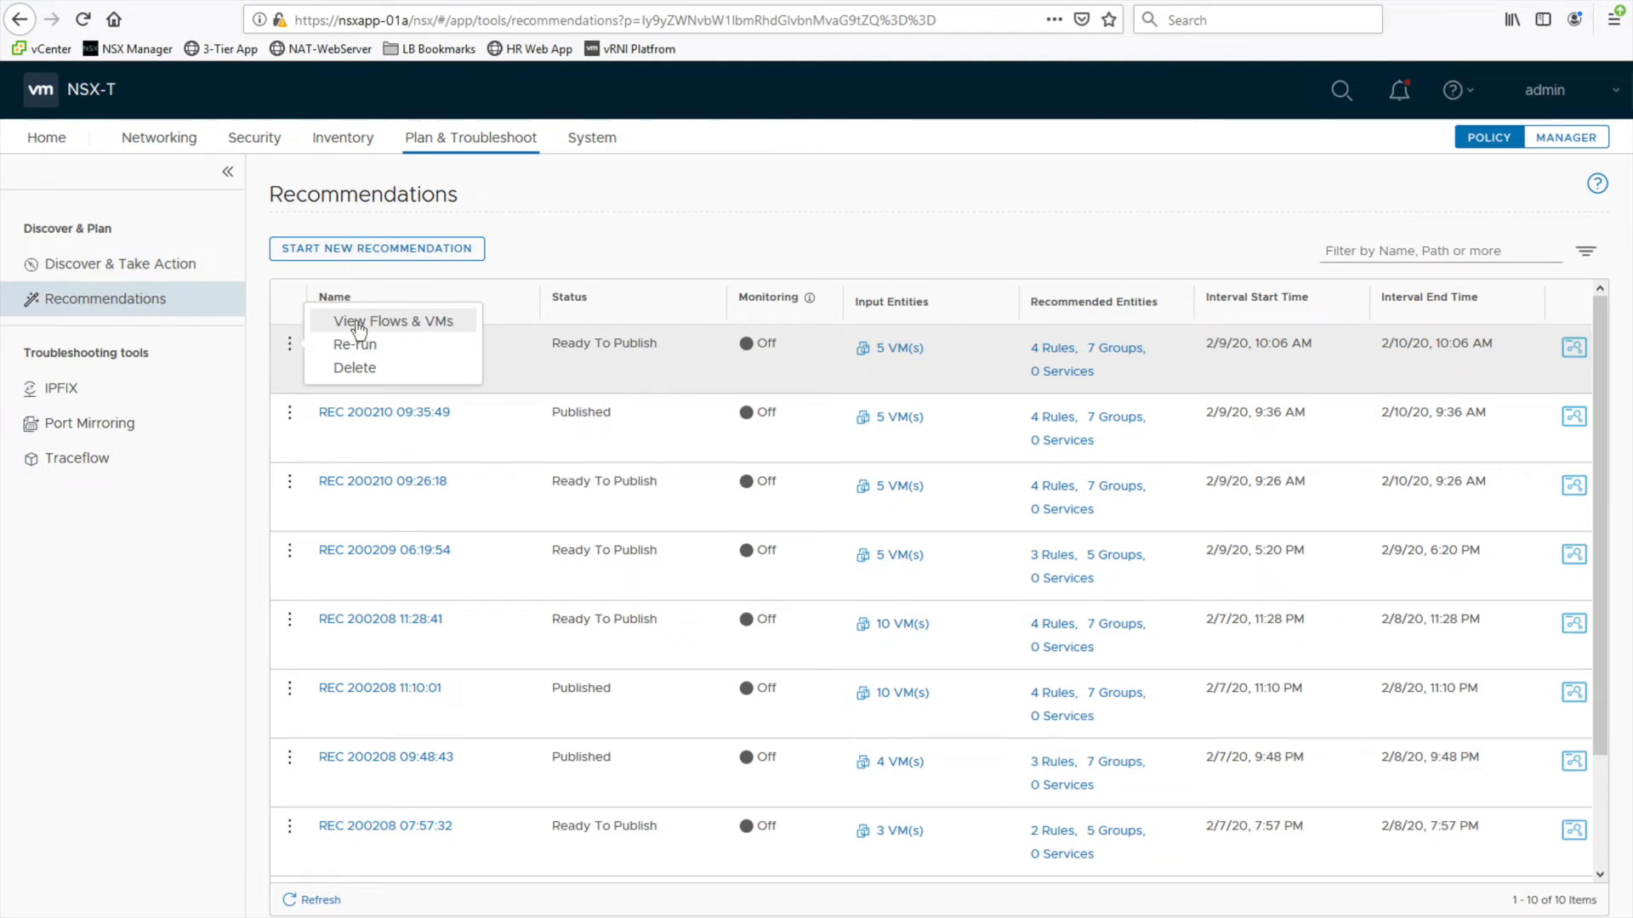
pyautogui.click(687, 218)
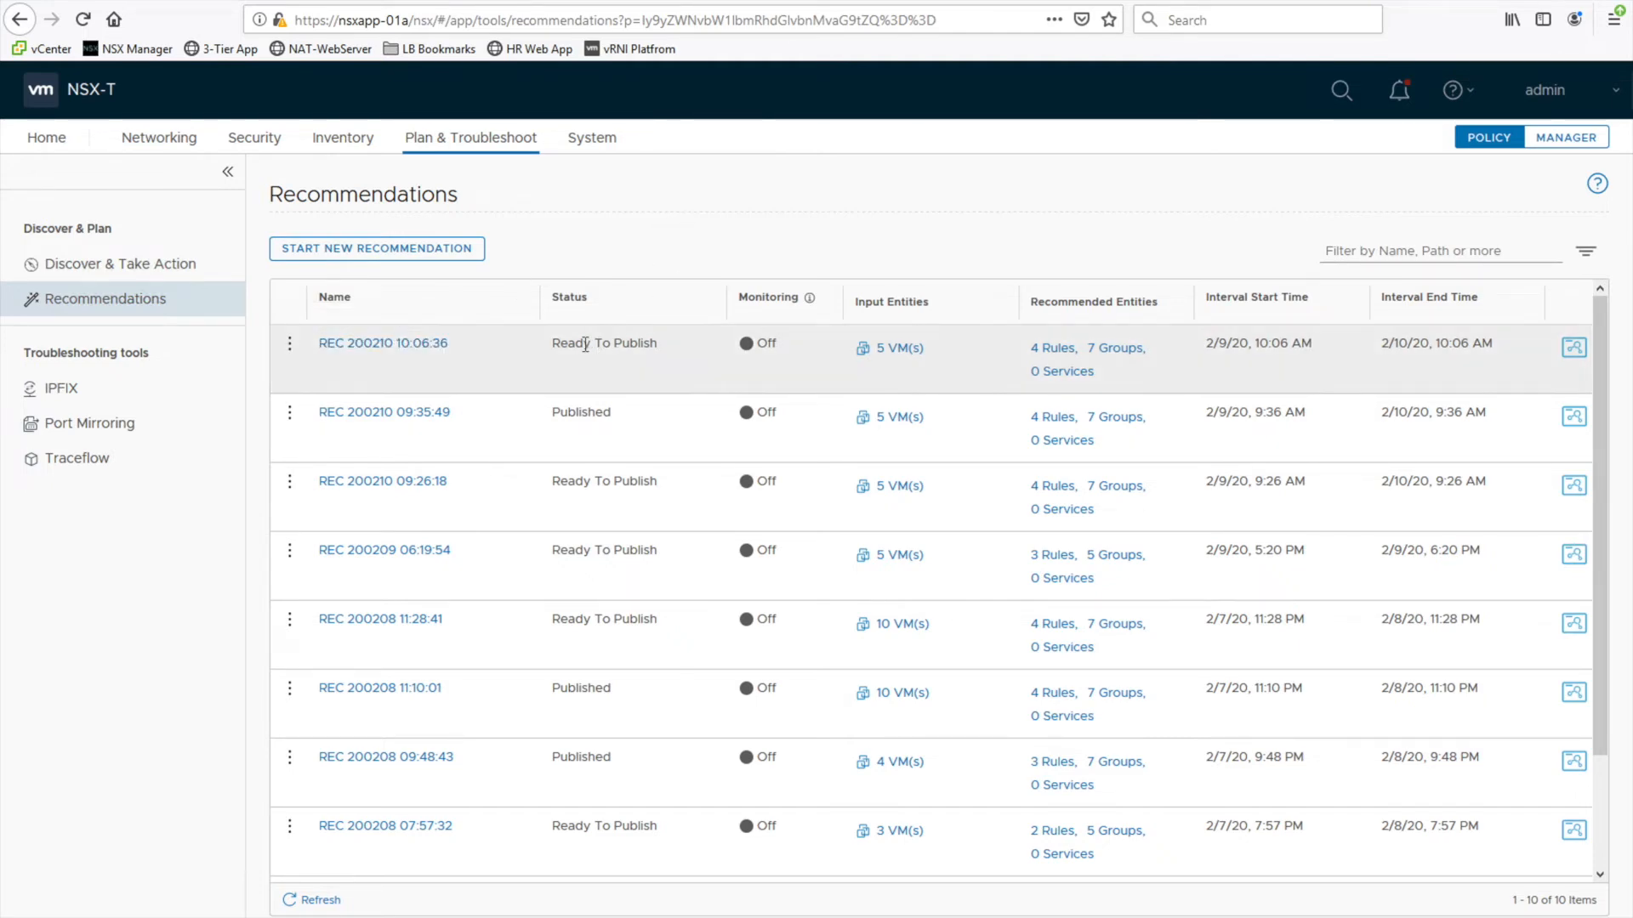
pyautogui.click(413, 346)
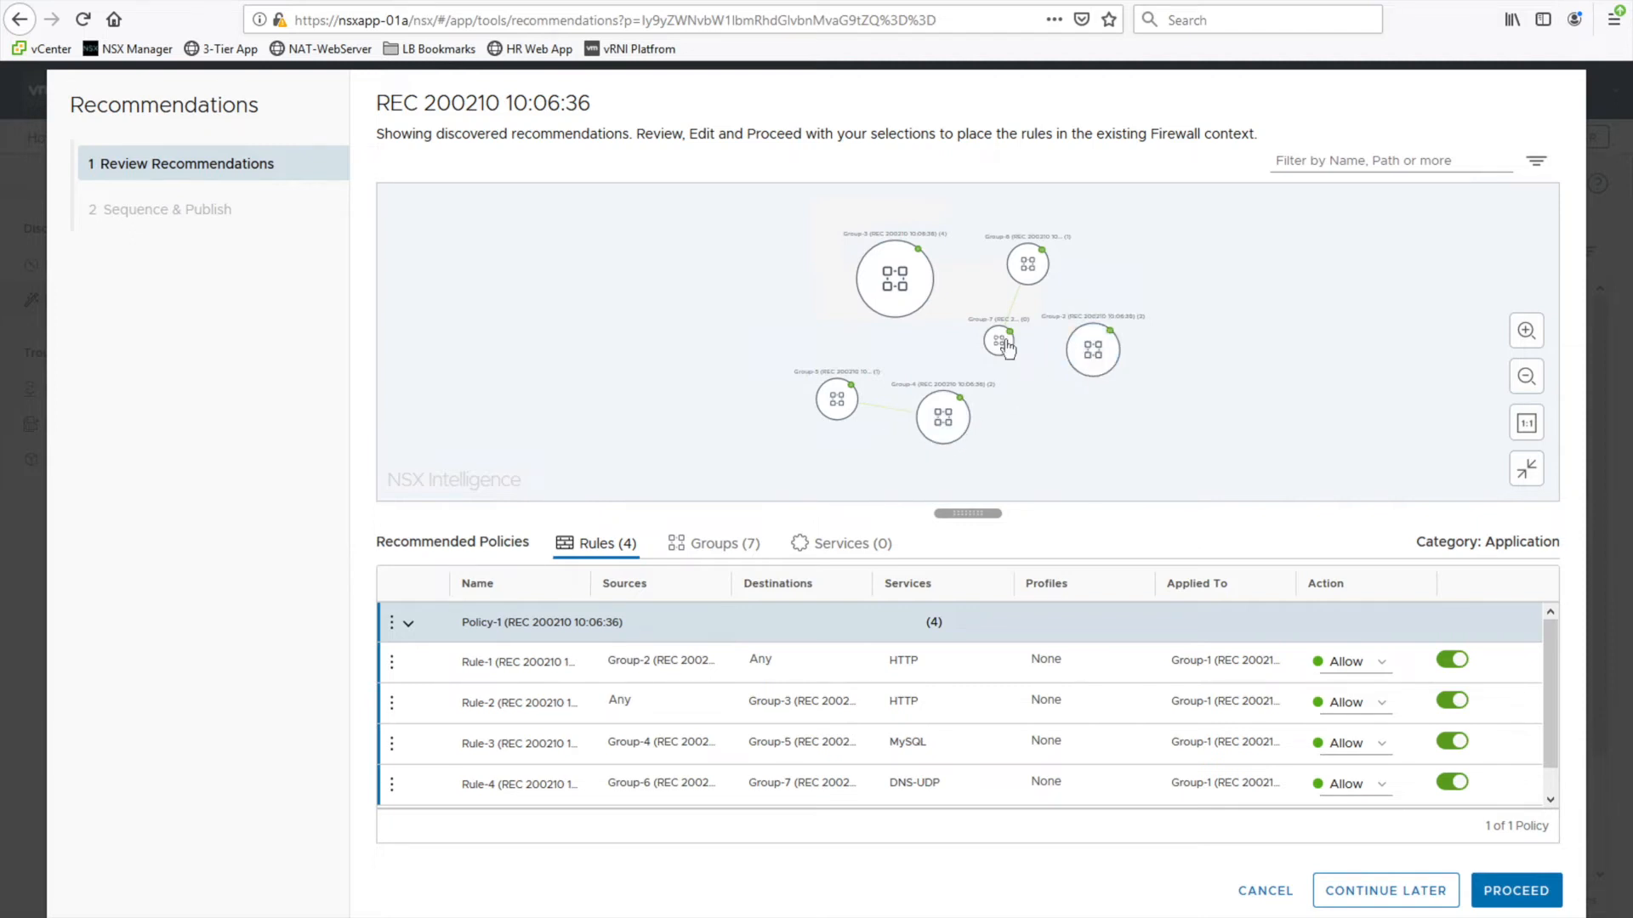
pyautogui.moveTo(923, 298)
pyautogui.click(701, 546)
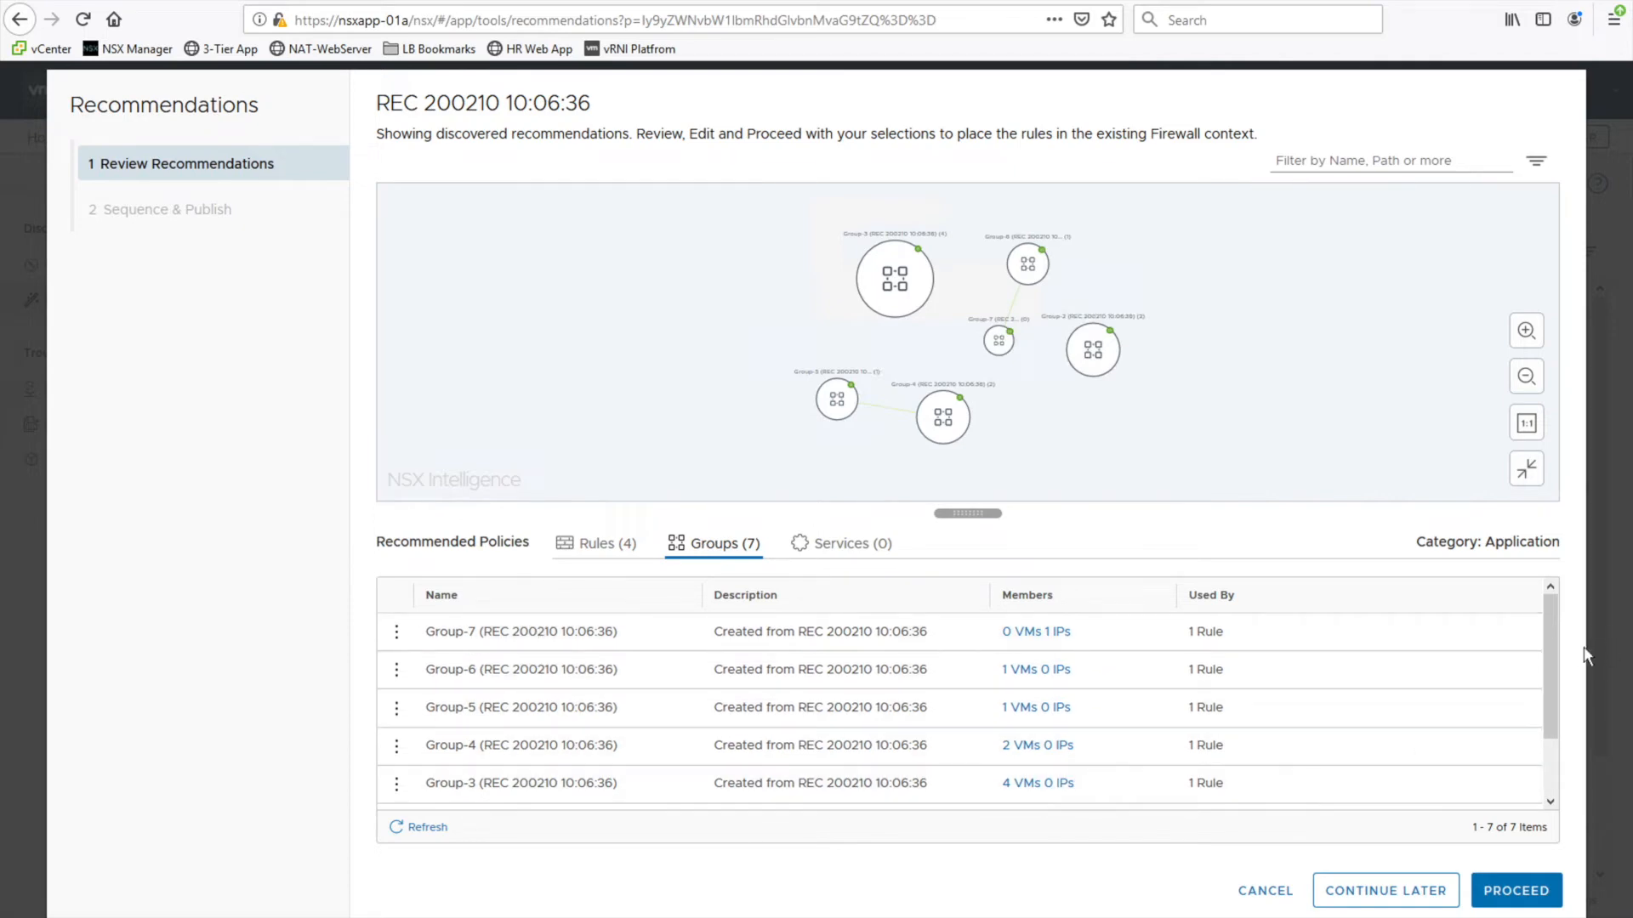
pyautogui.scroll(-1, 1556, 663)
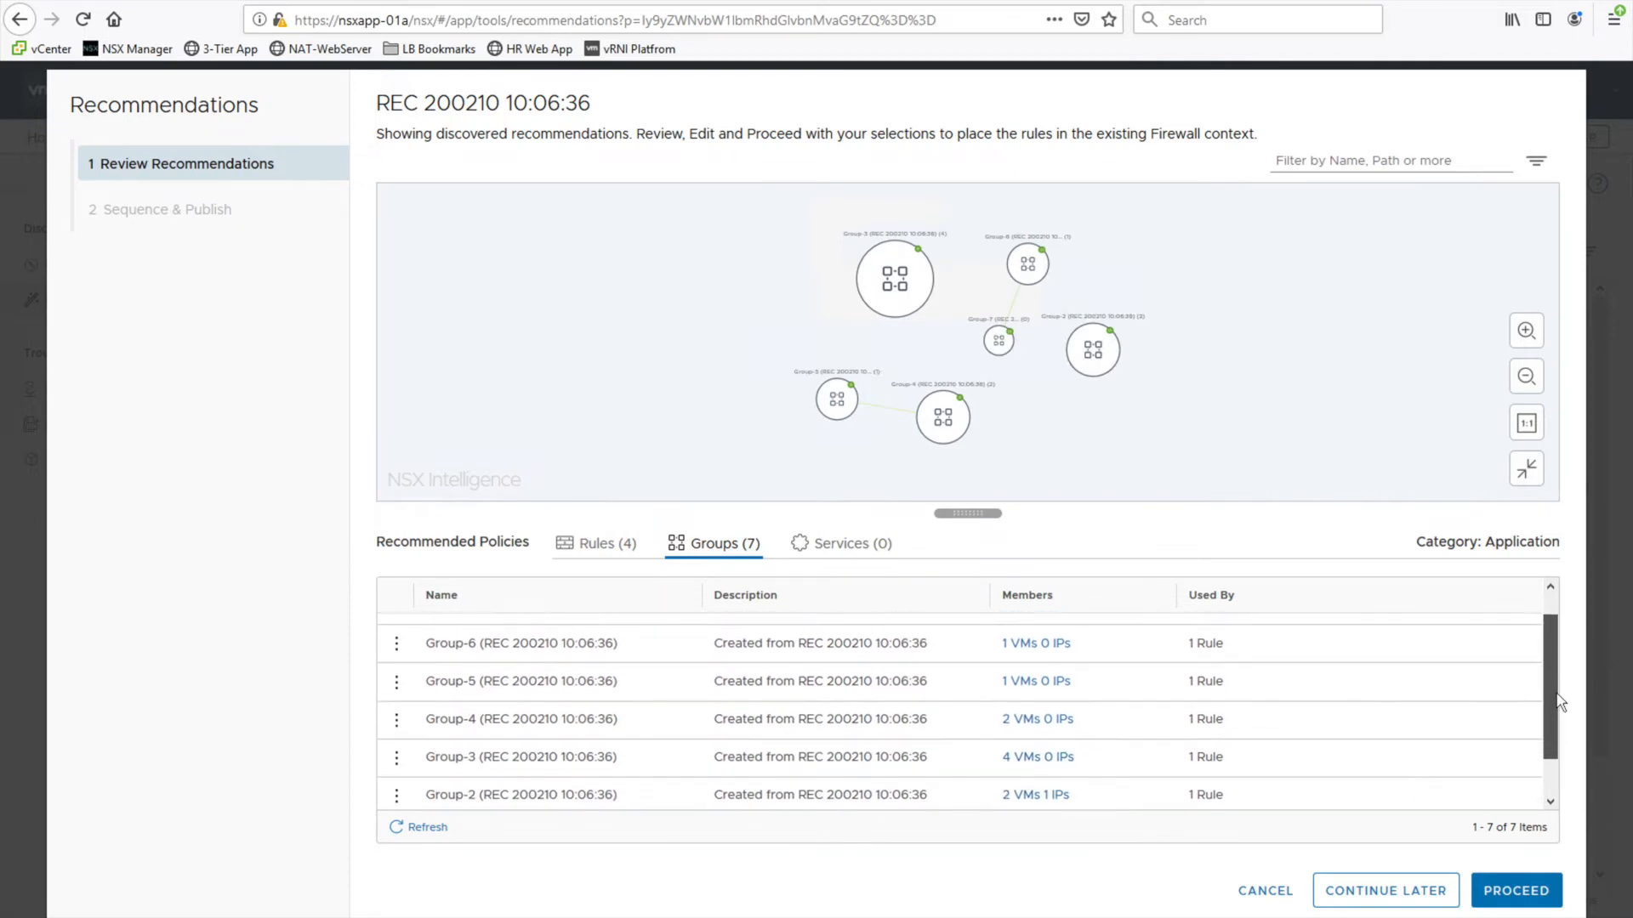
pyautogui.scroll(1, 1552, 663)
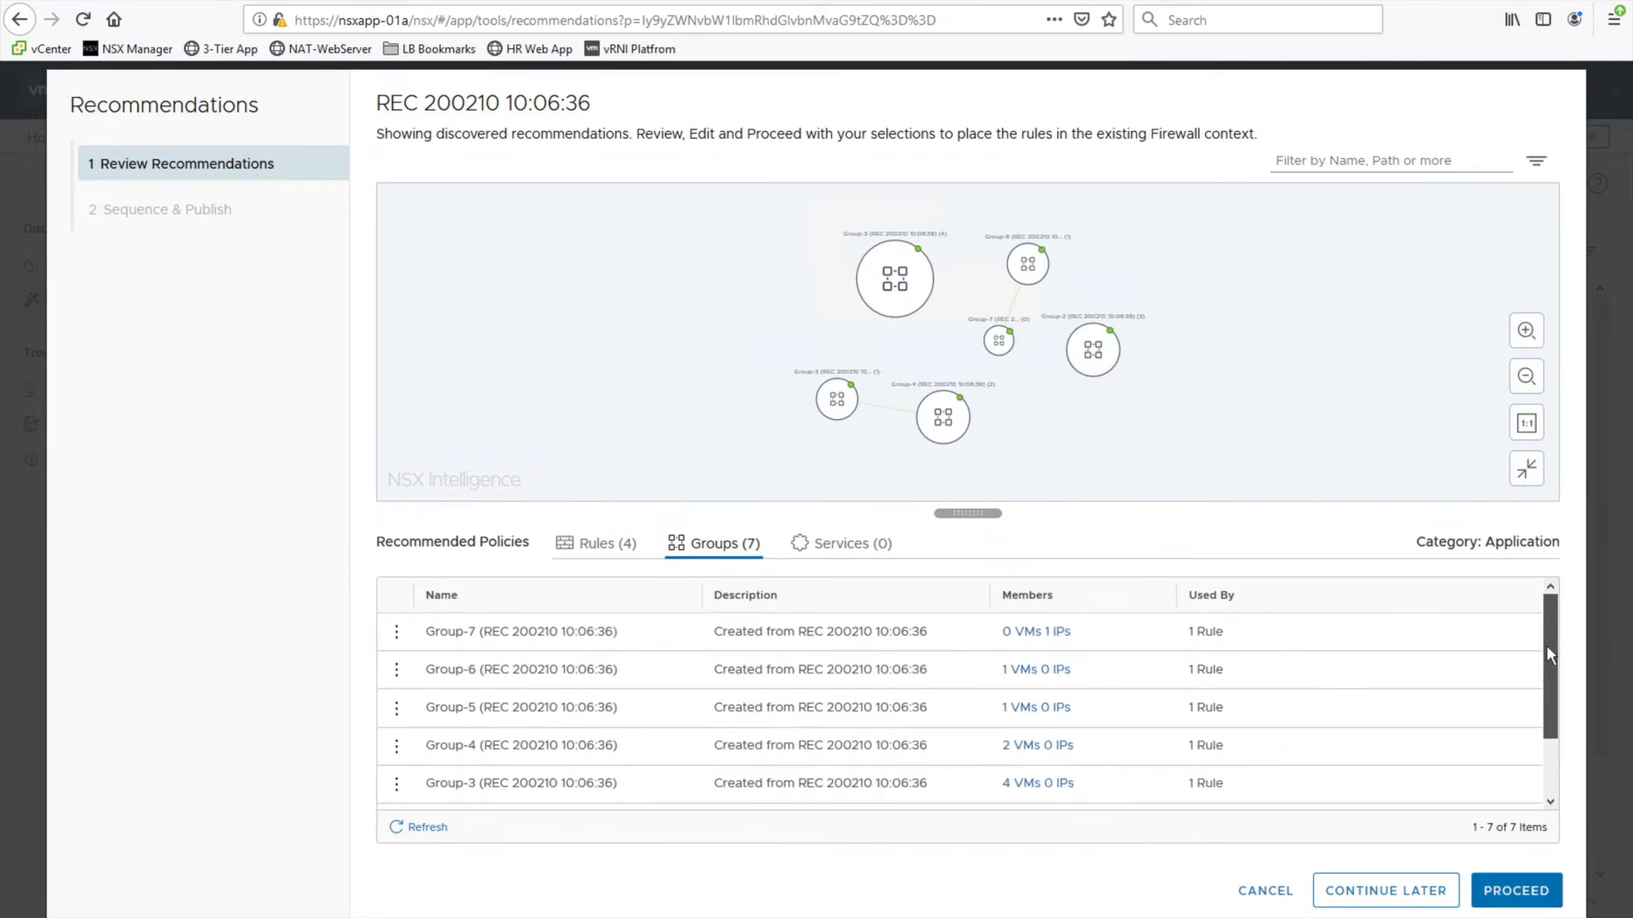
# Check the virtual machine and IP address members of Group-7 and rename the group as DNS
pyautogui.click(1044, 631)
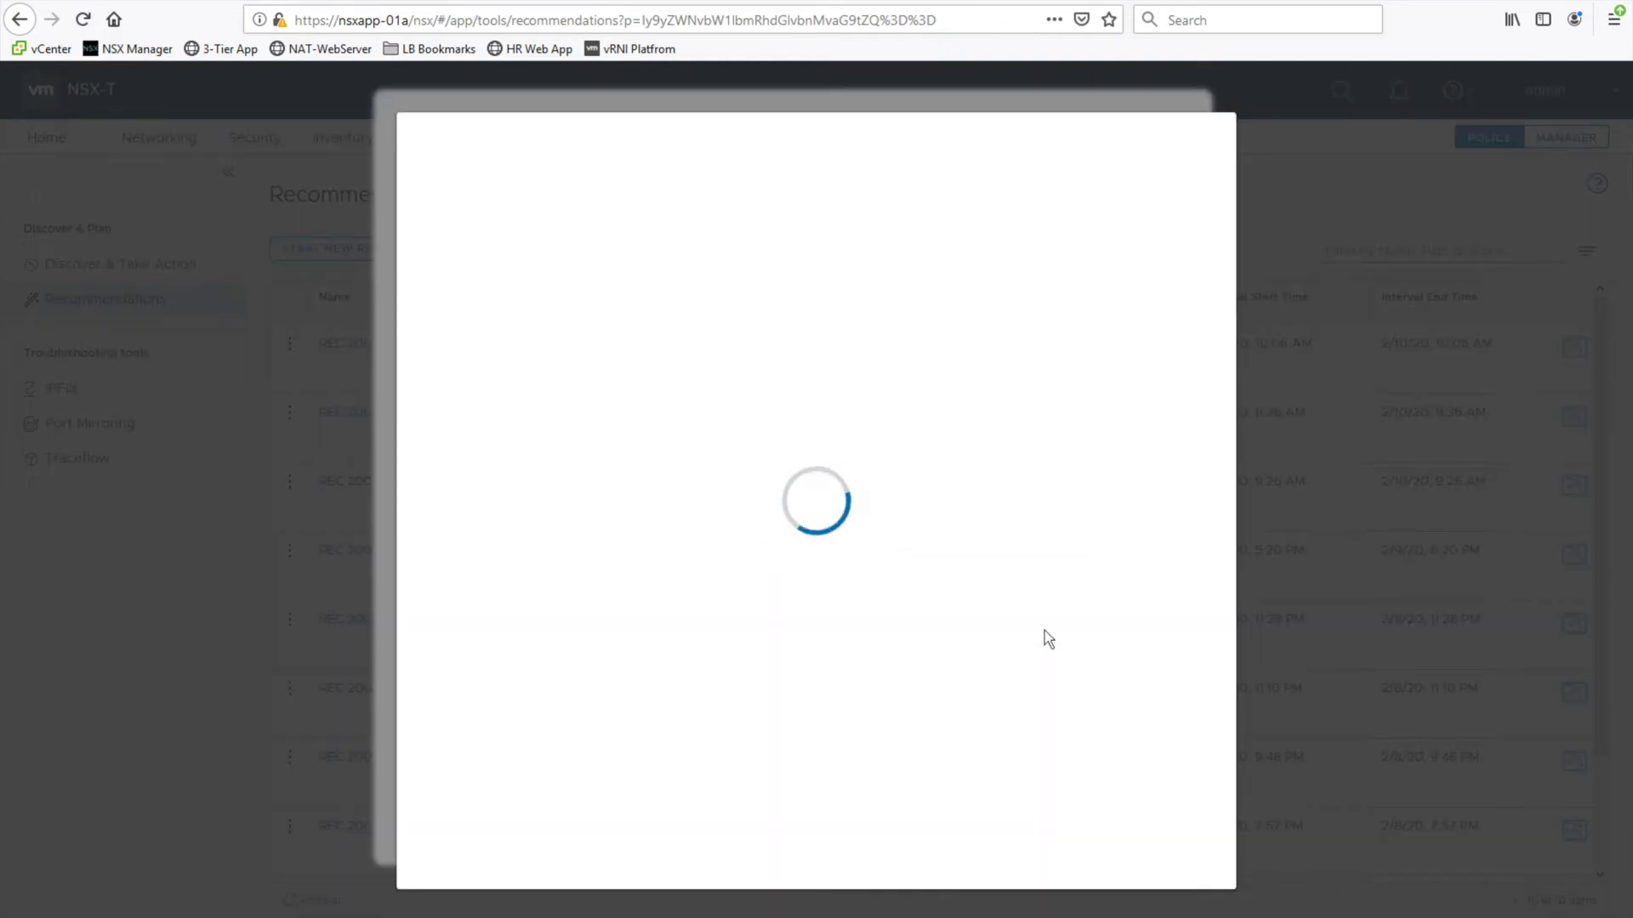
pyautogui.click(642, 232)
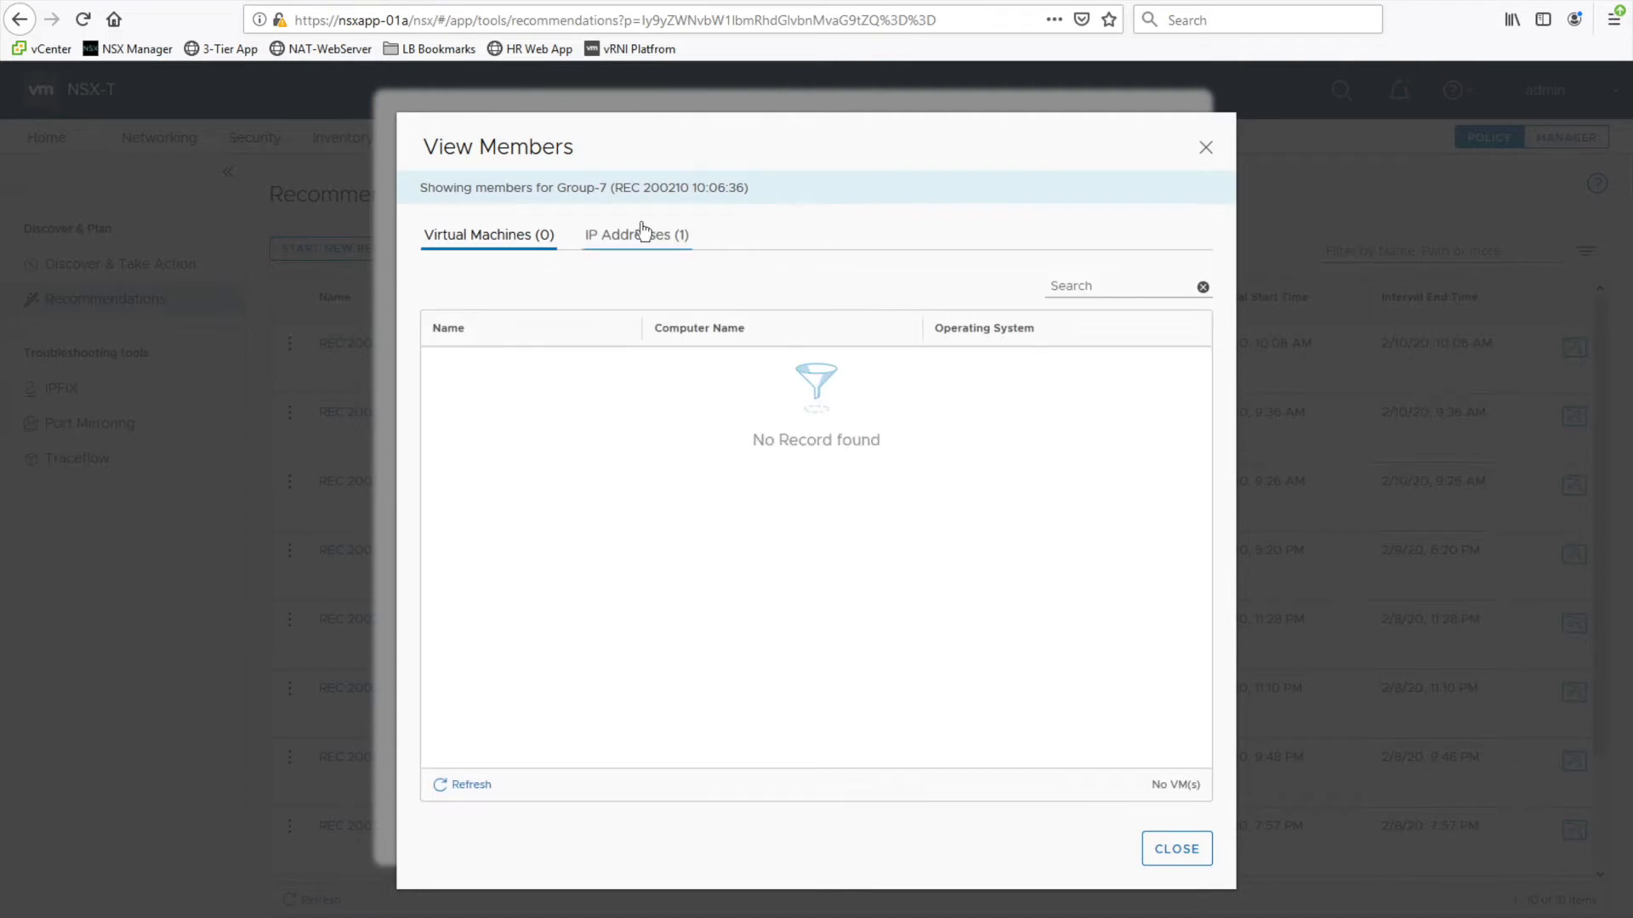
pyautogui.click(1161, 848)
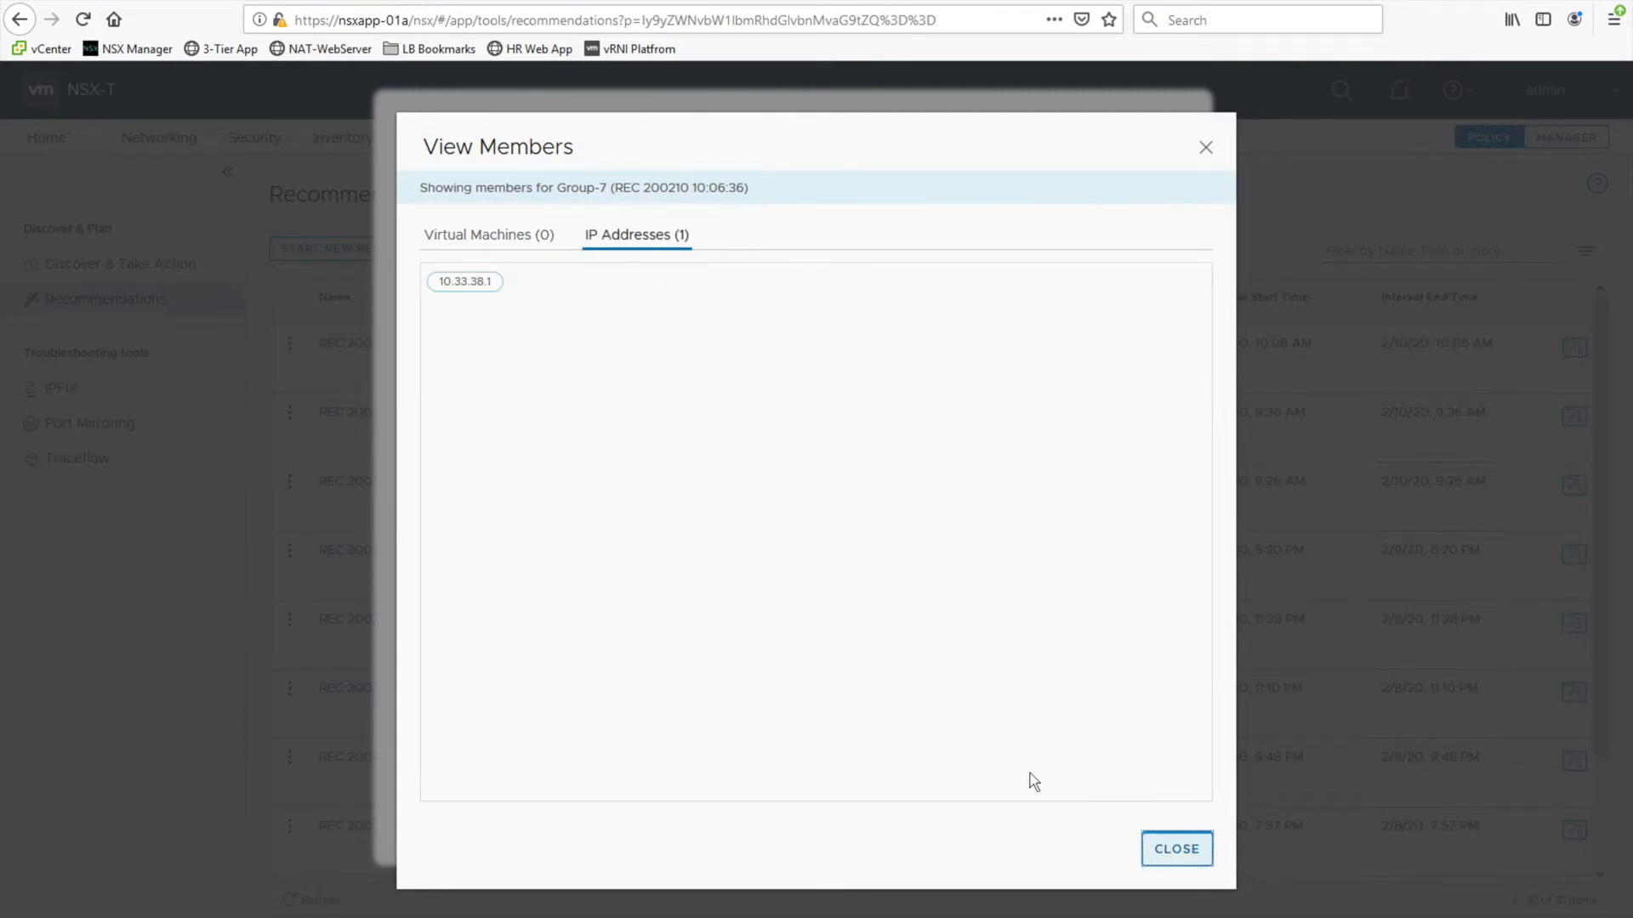
pyautogui.click(397, 632)
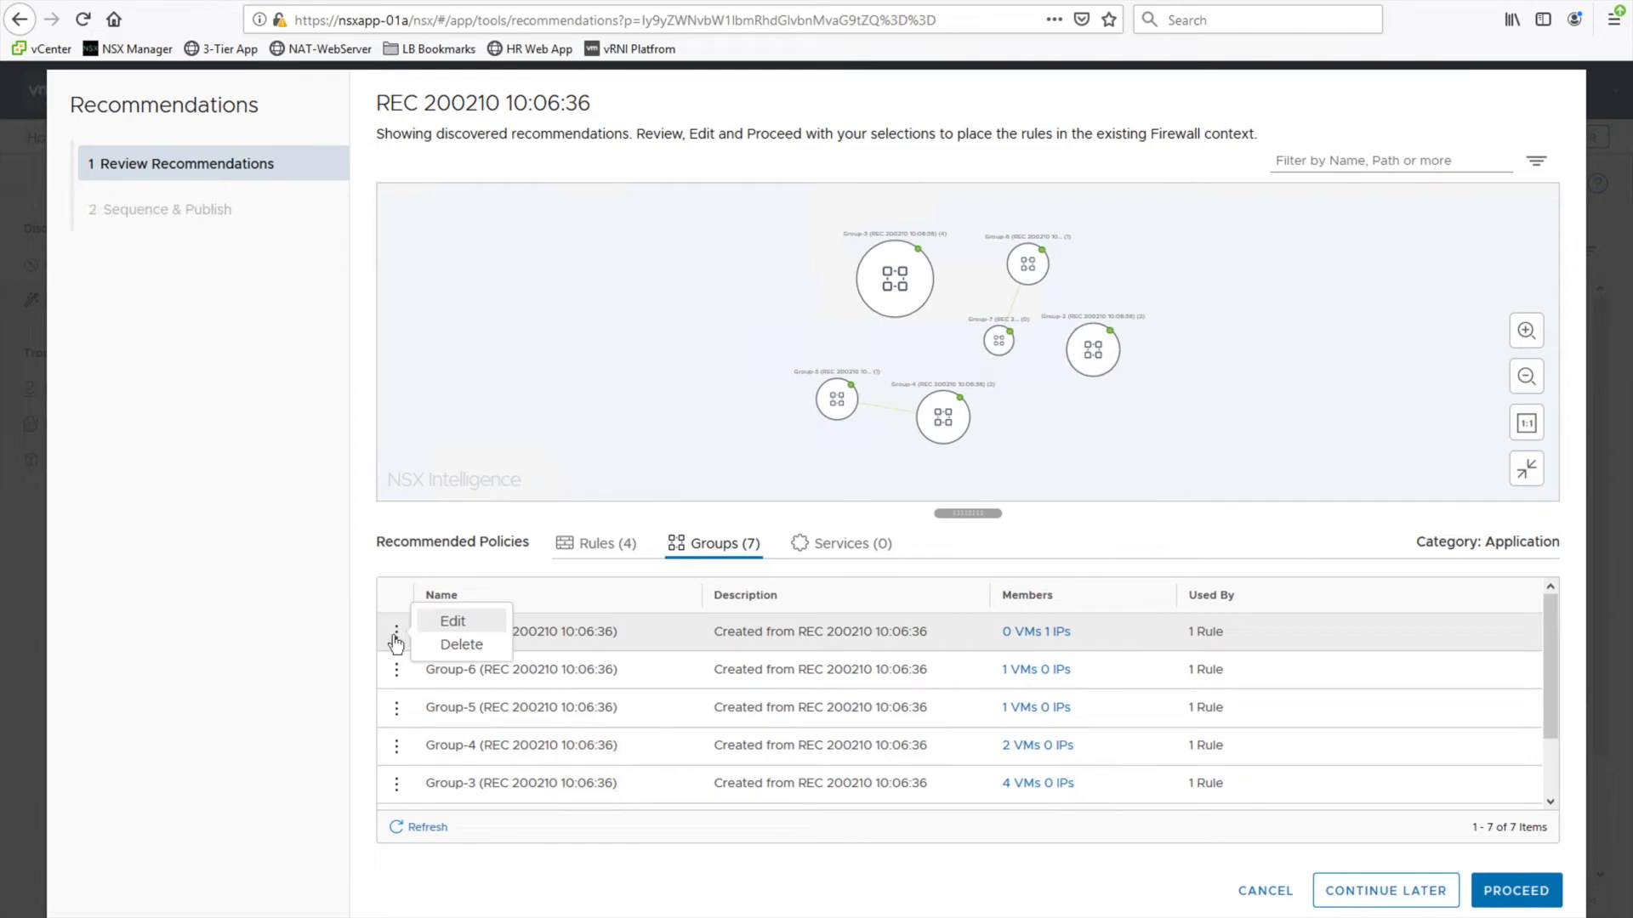
pyautogui.click(437, 628)
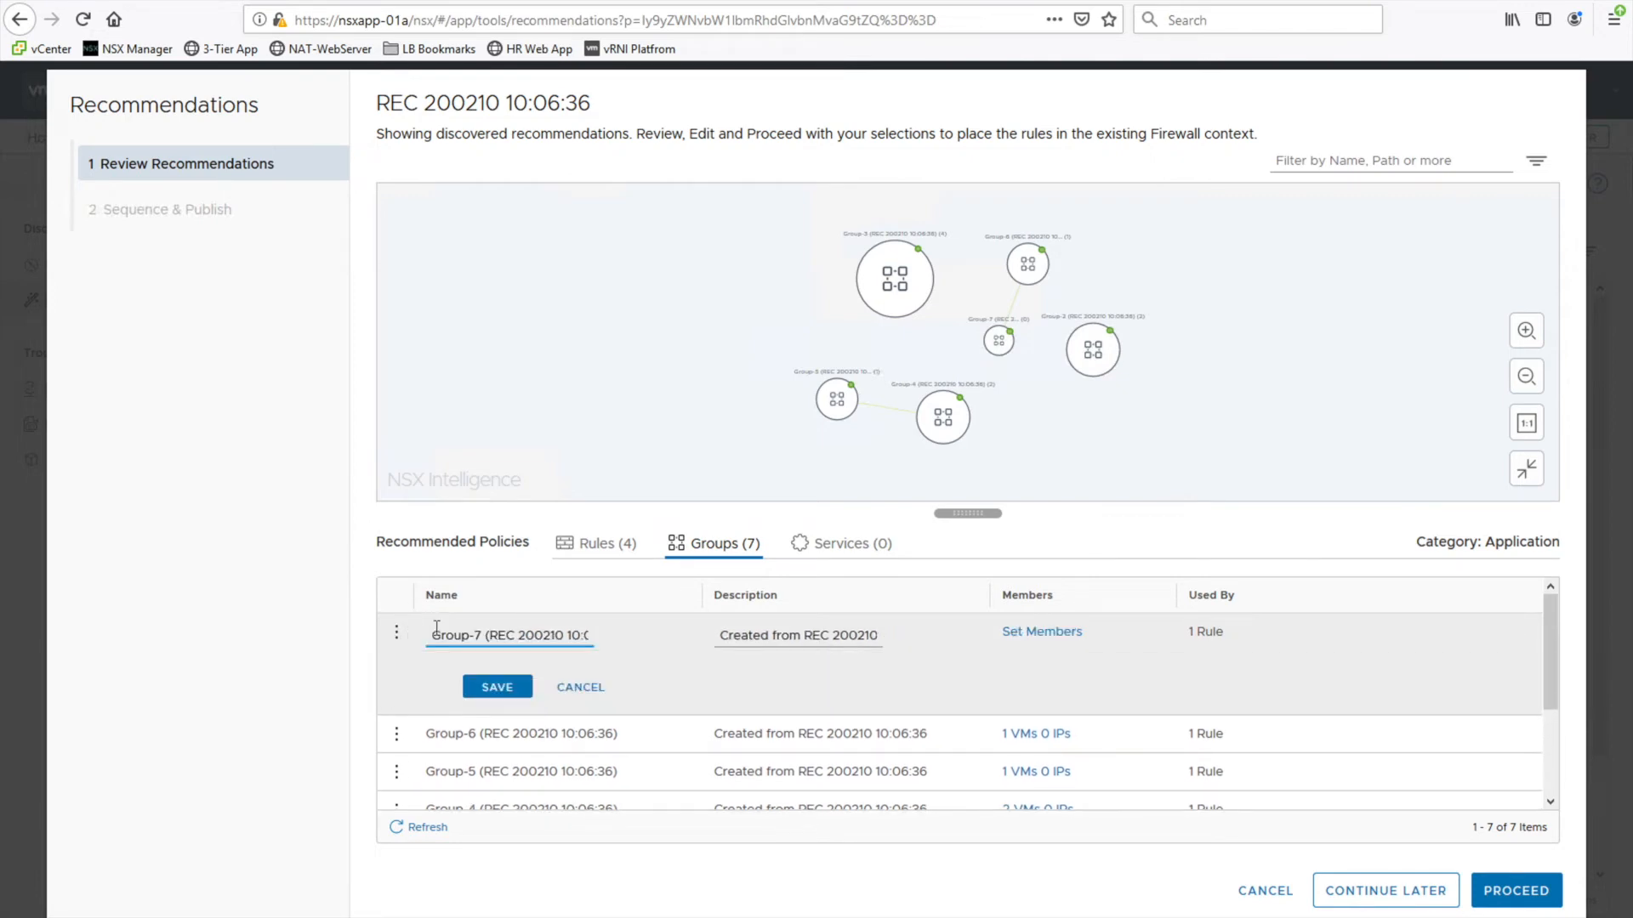
pyautogui.moveTo(581, 648); pyautogui.dragTo(673, 652)
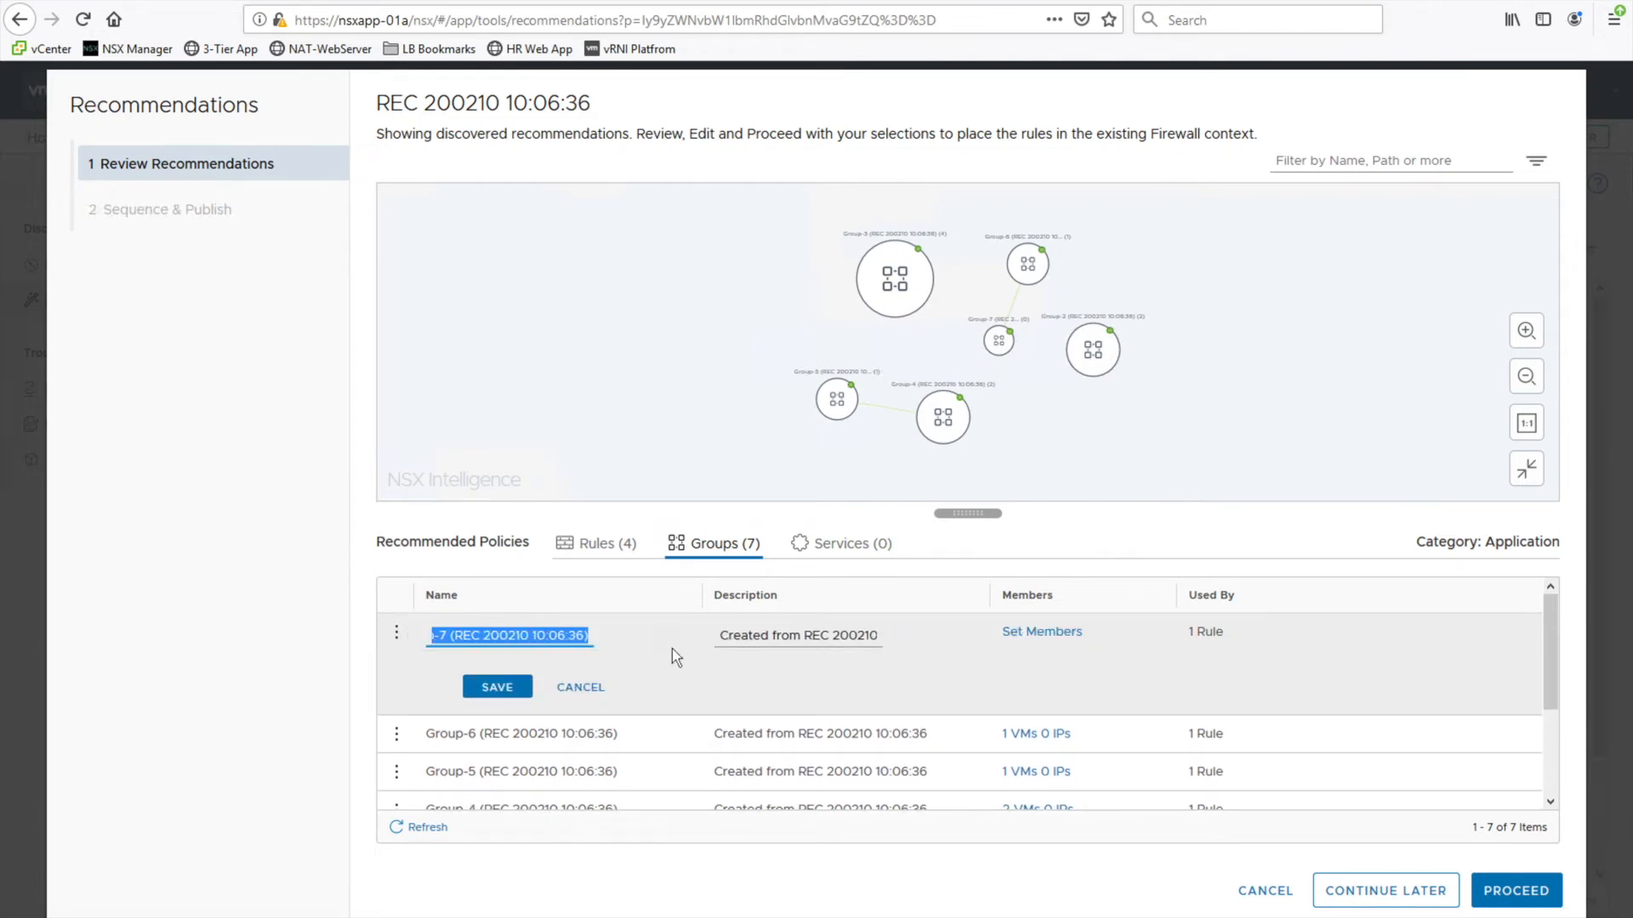
pyautogui.write('DNS')
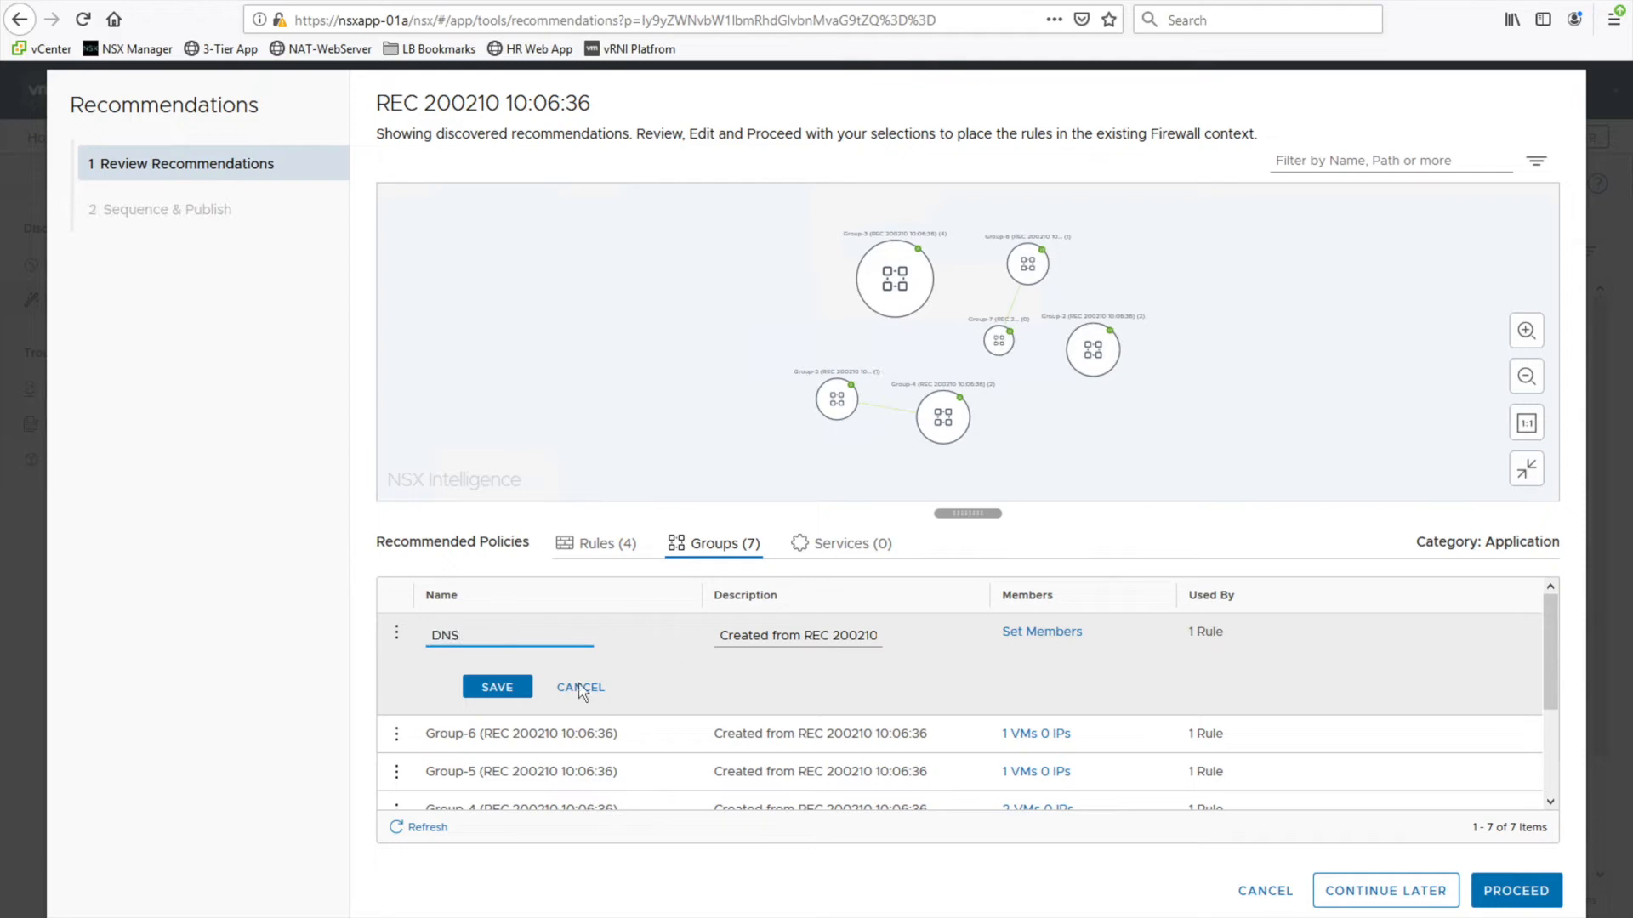
pyautogui.click(498, 687)
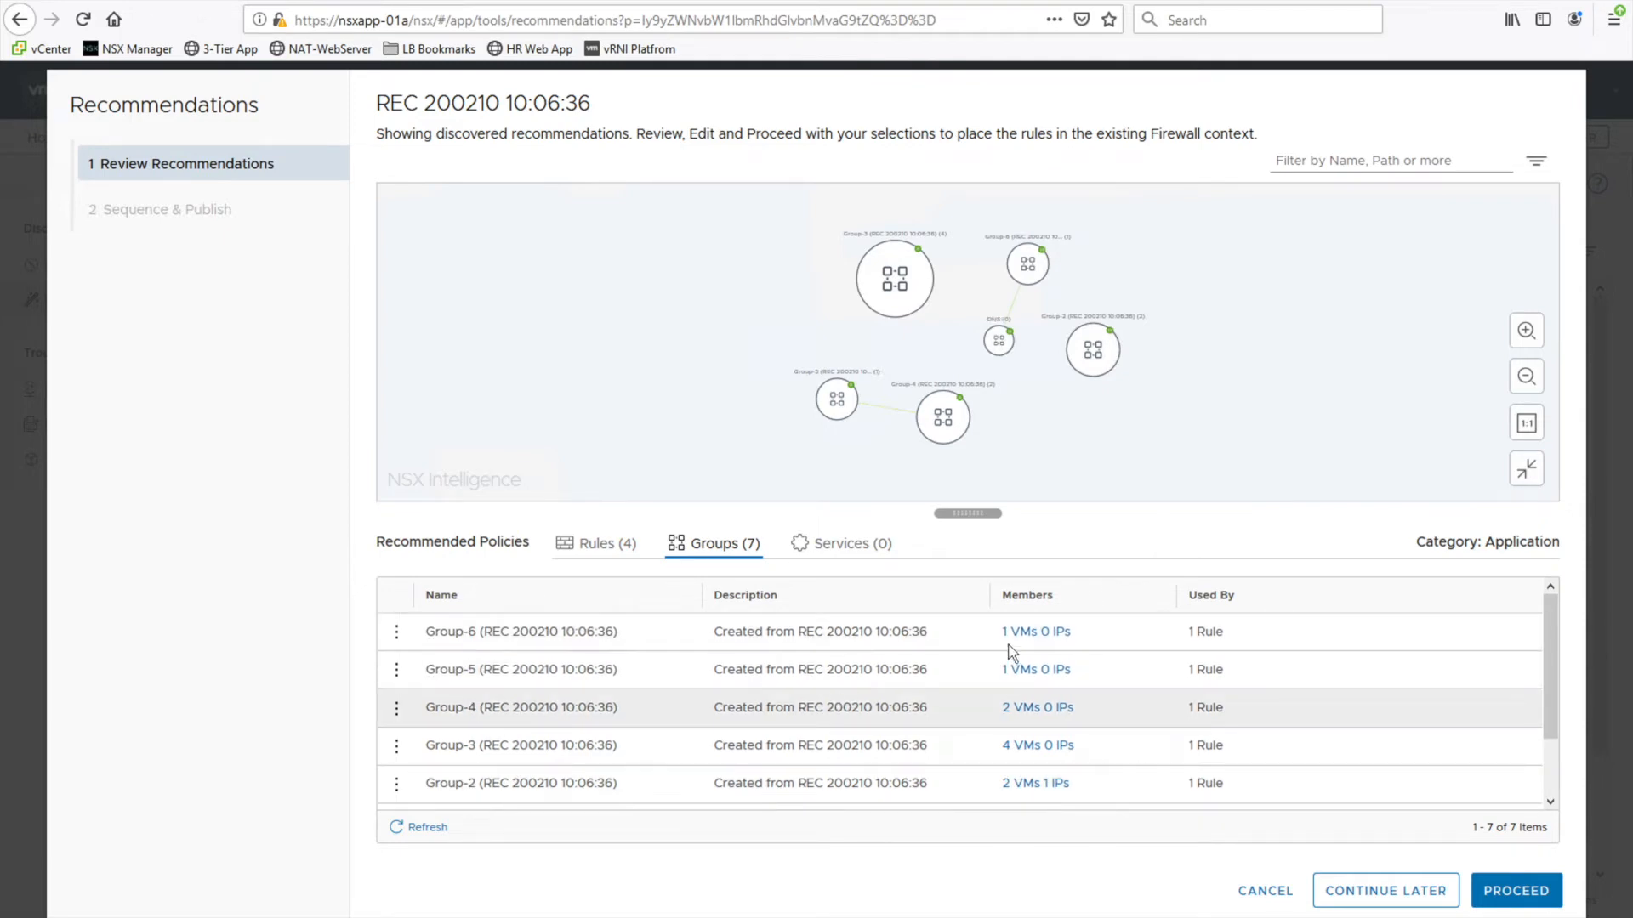
# Check the virtual machine members of Group-6 and clear all notifications
pyautogui.click(1038, 635)
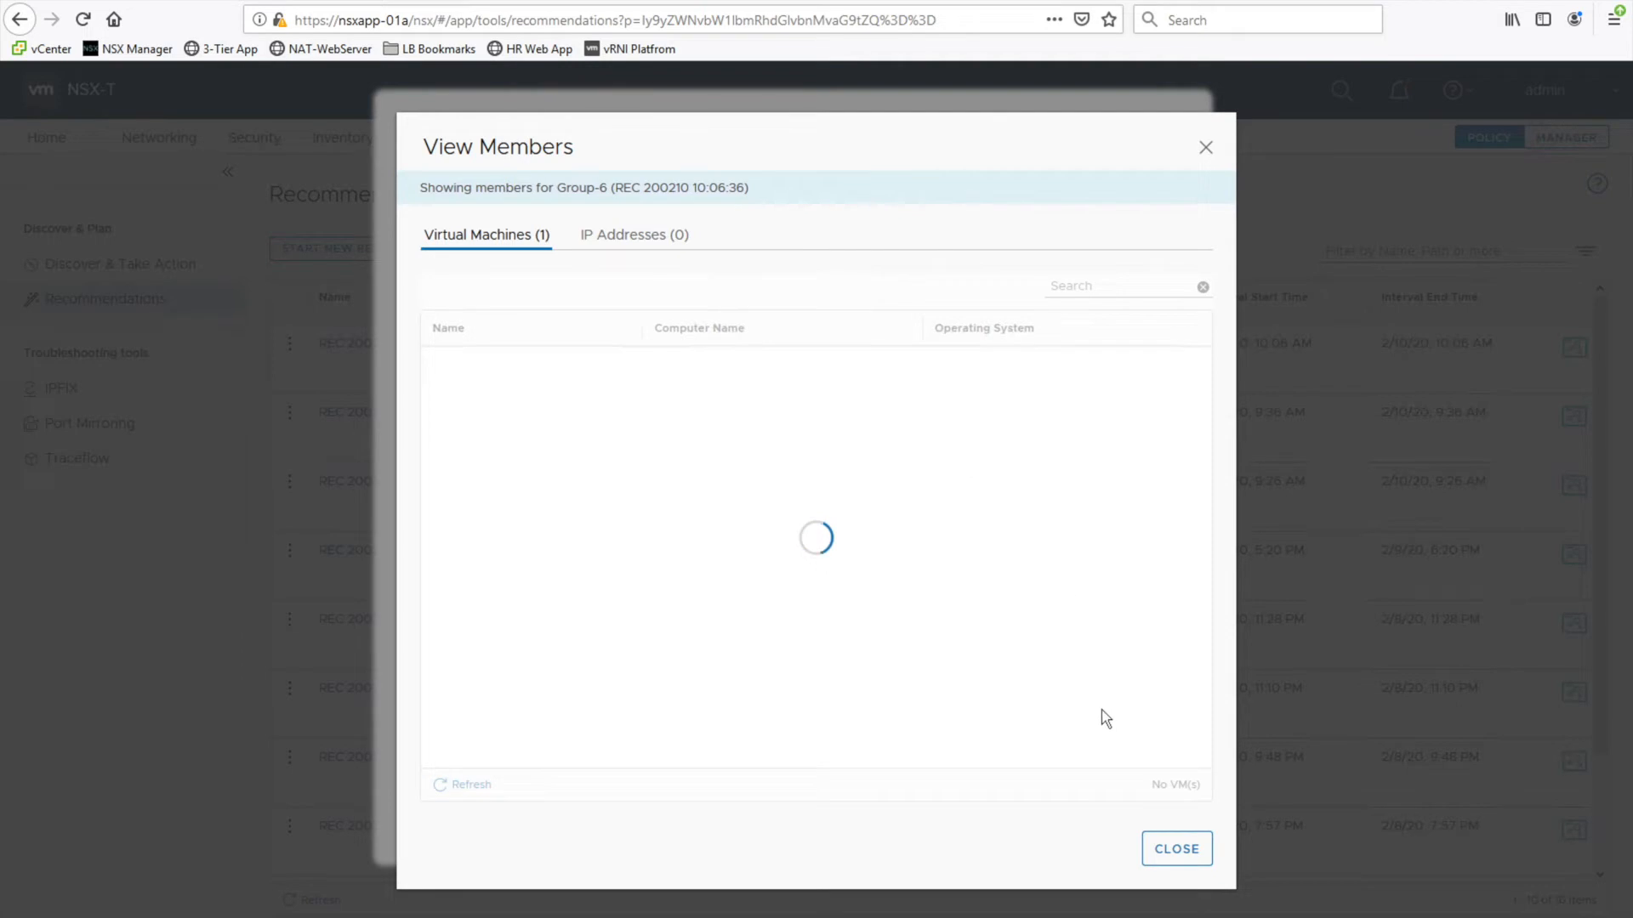
pyautogui.click(1186, 853)
pyautogui.click(1120, 275)
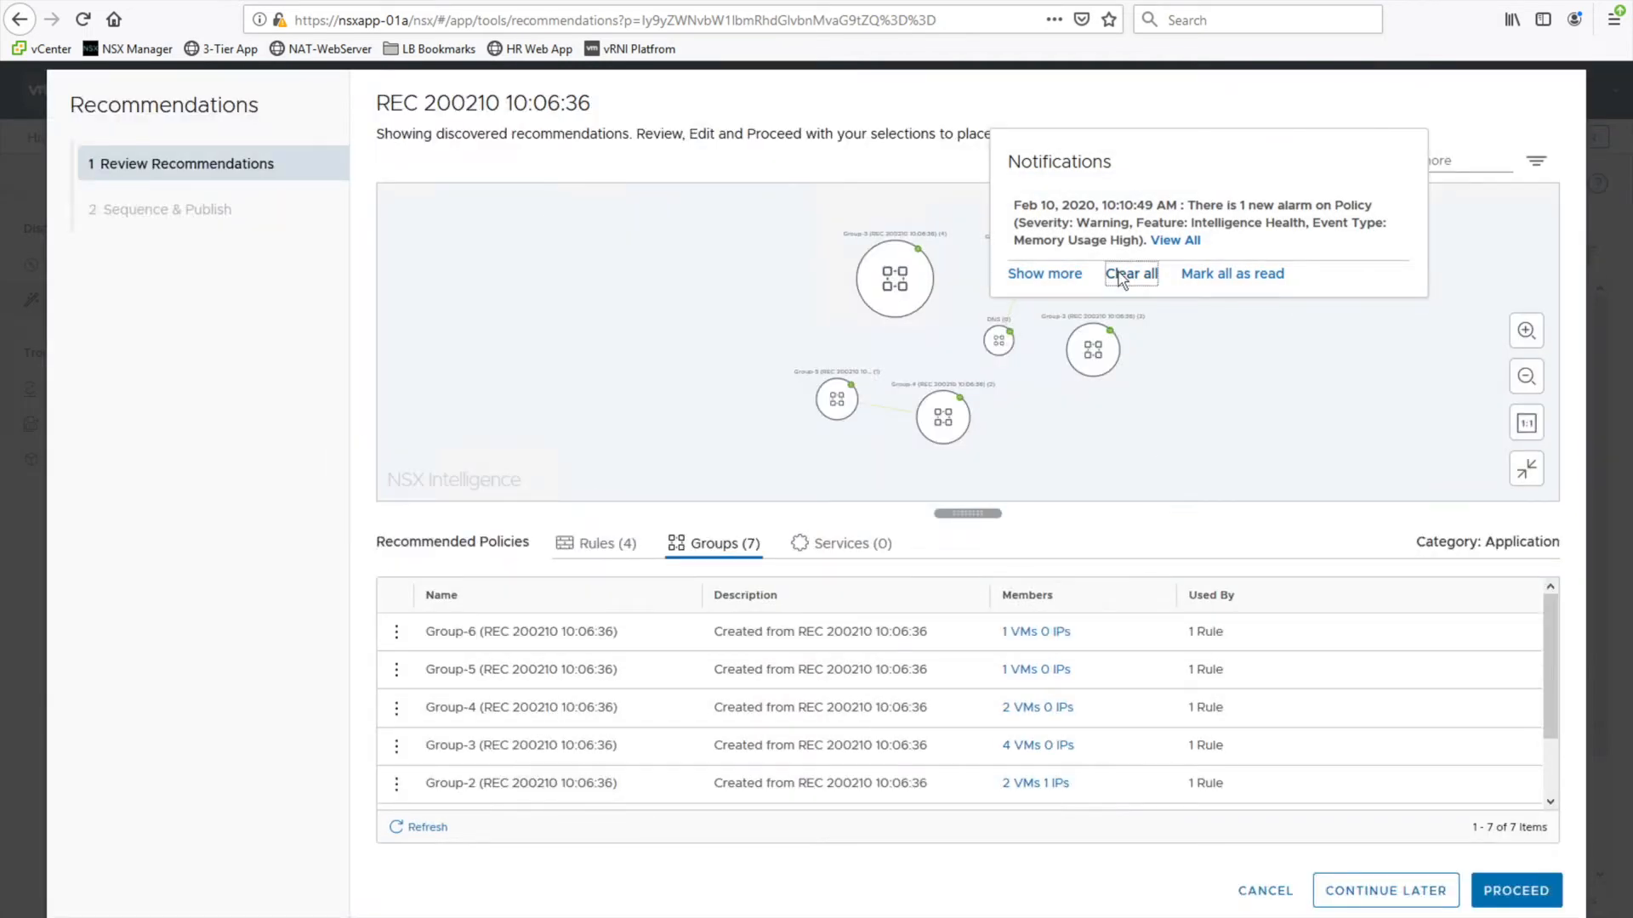
# Rename recommended group Group-6 as HR-App and save it
pyautogui.click(397, 635)
pyautogui.click(450, 623)
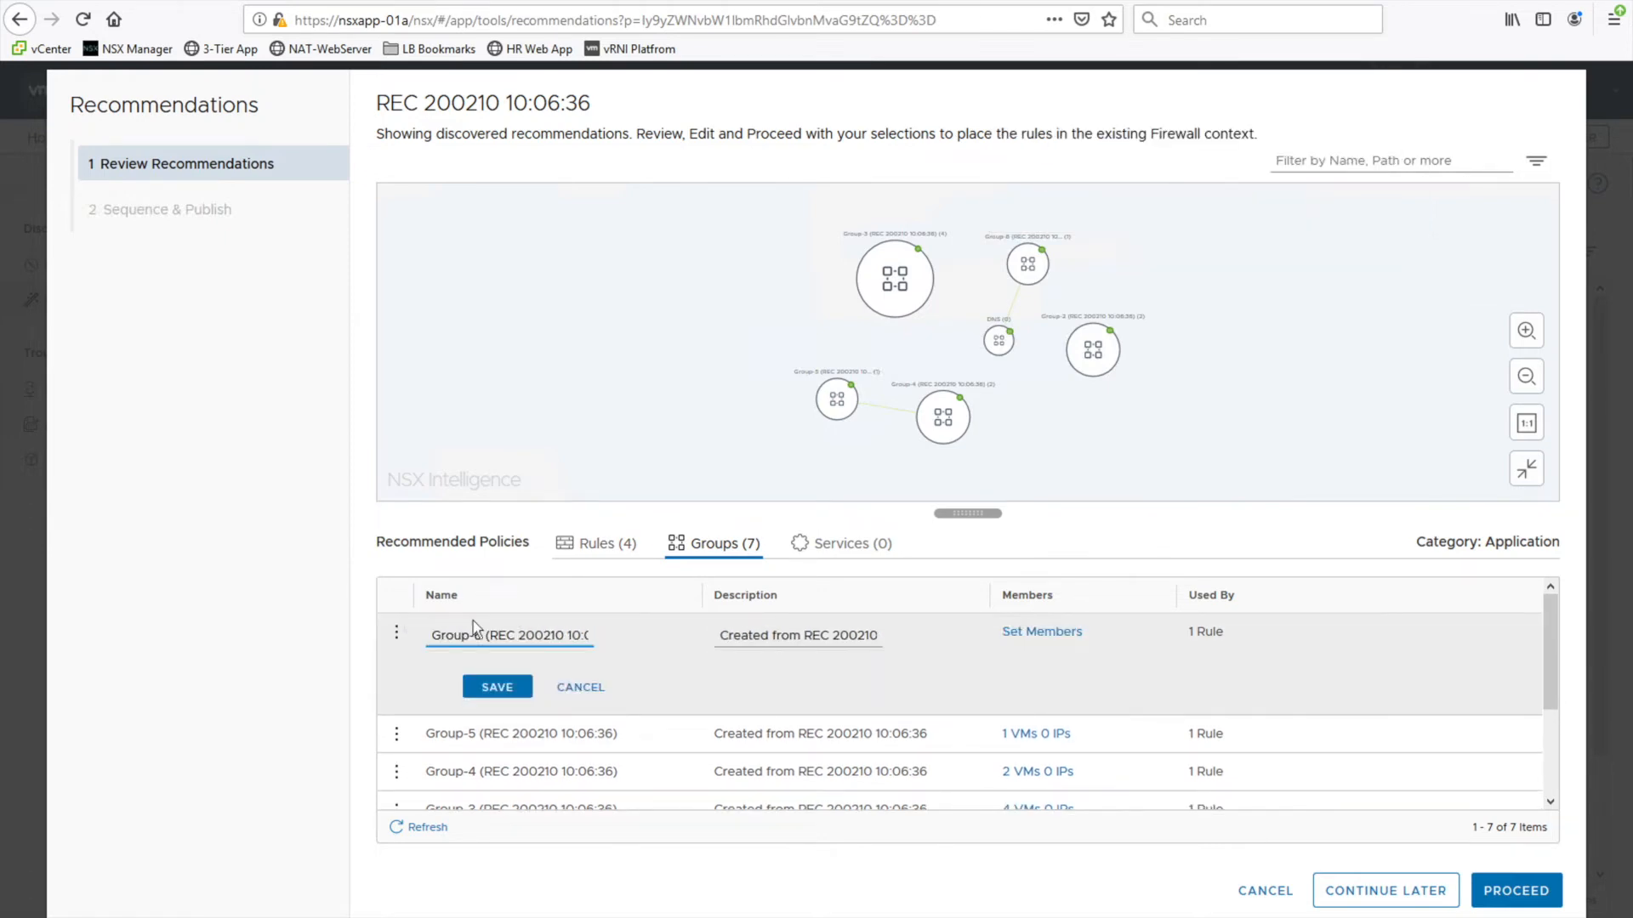
pyautogui.moveTo(483, 633); pyautogui.dragTo(726, 645)
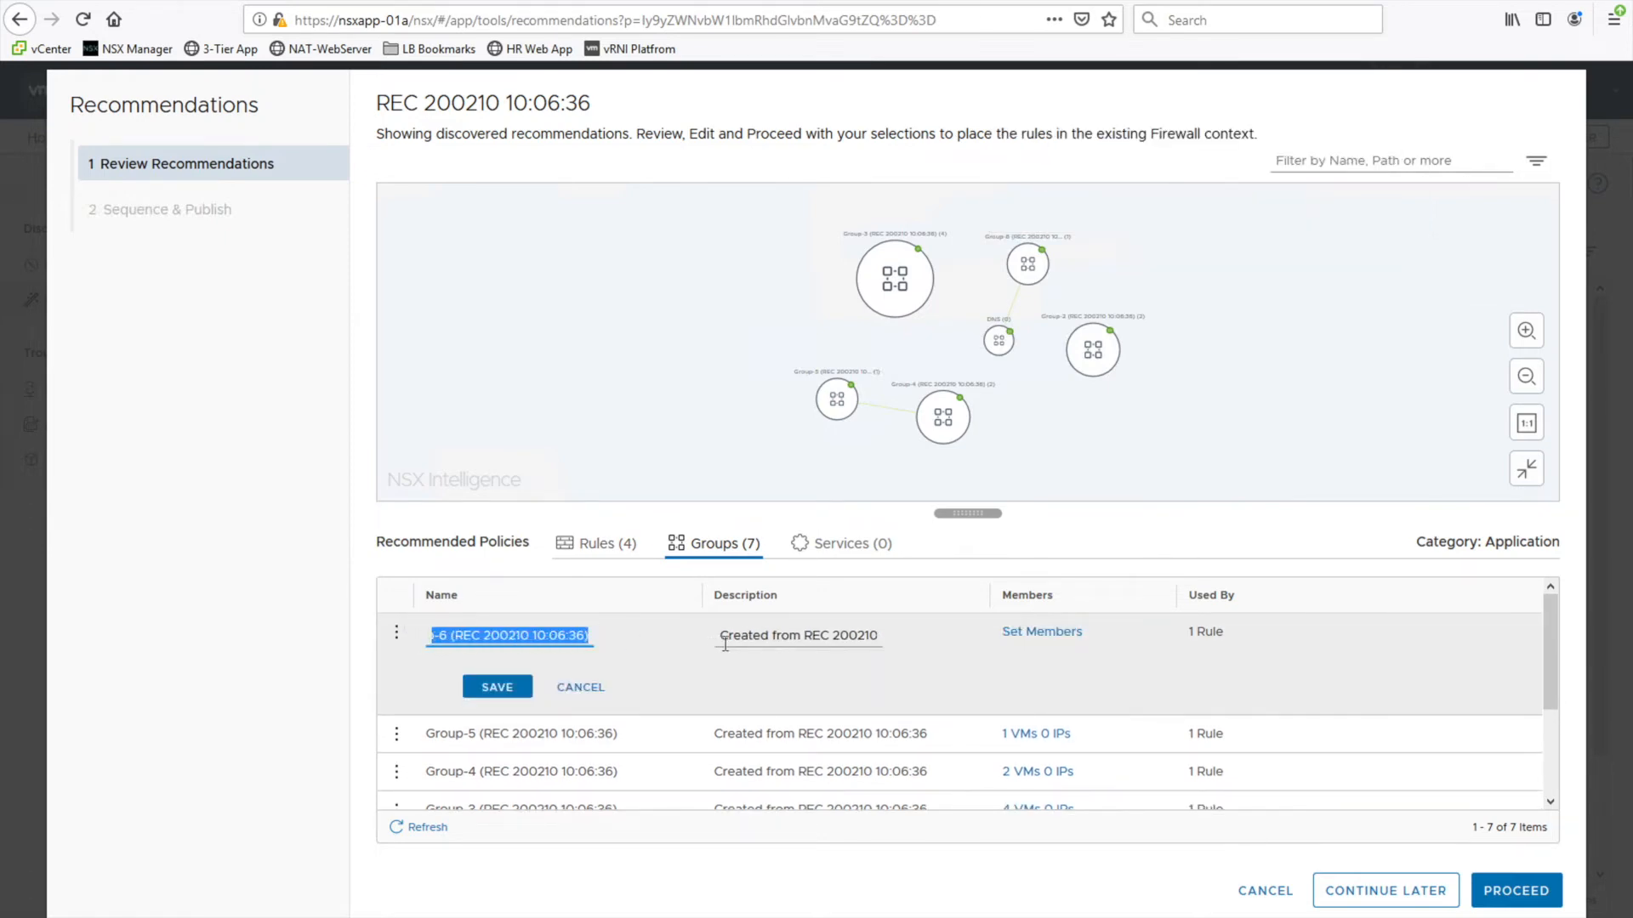
pyautogui.write('HR-A')
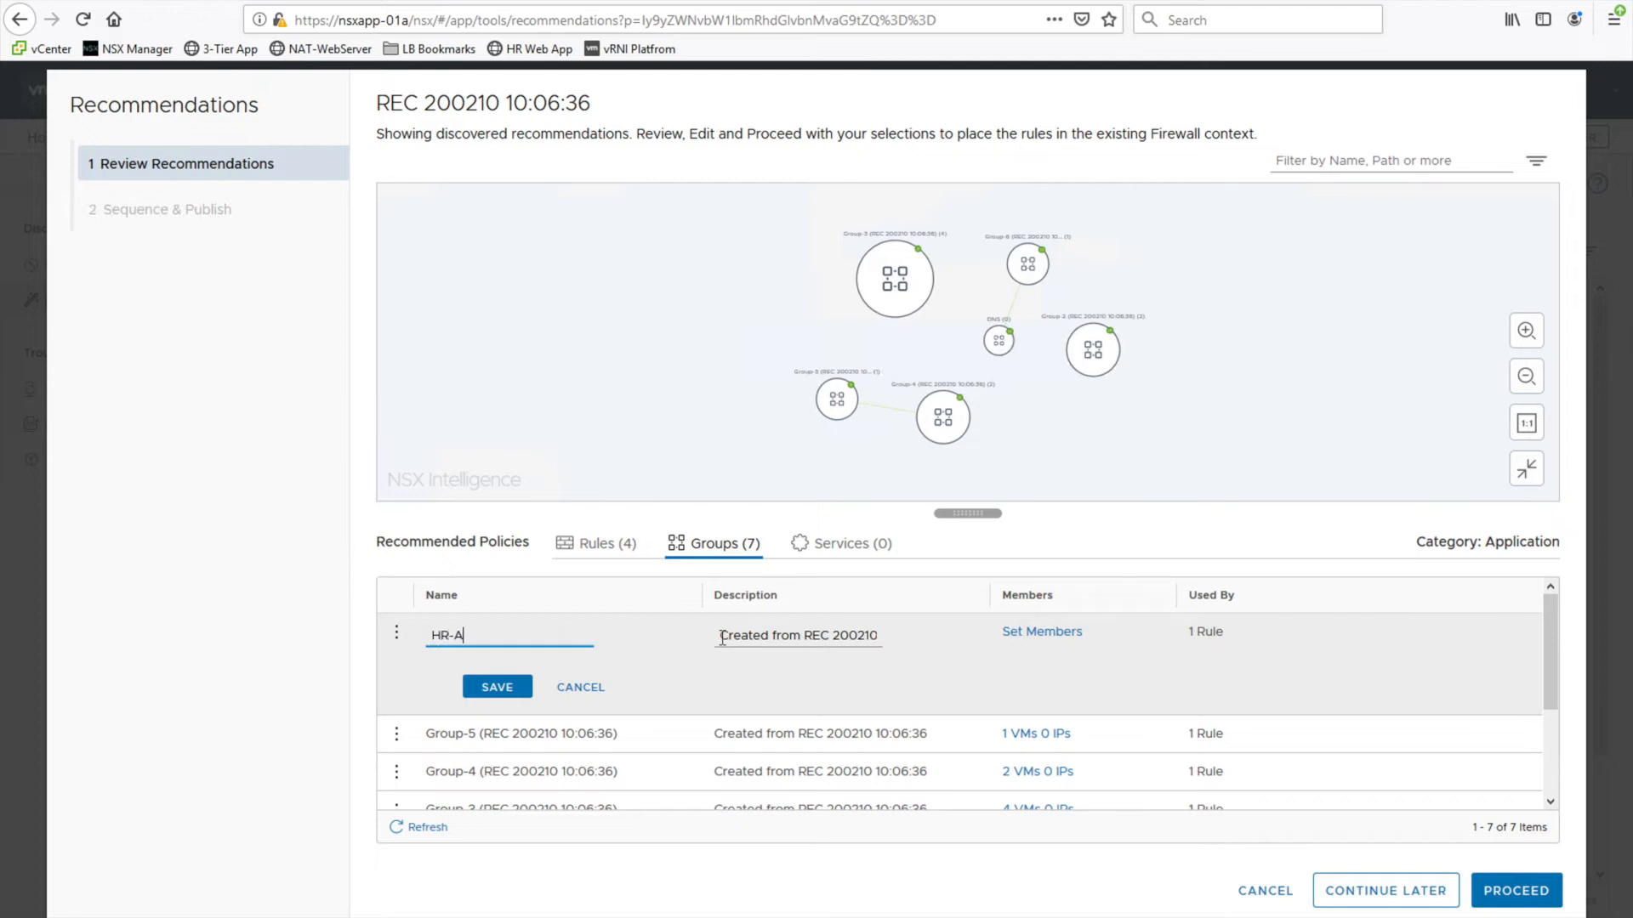
pyautogui.write('pp')
pyautogui.click(498, 687)
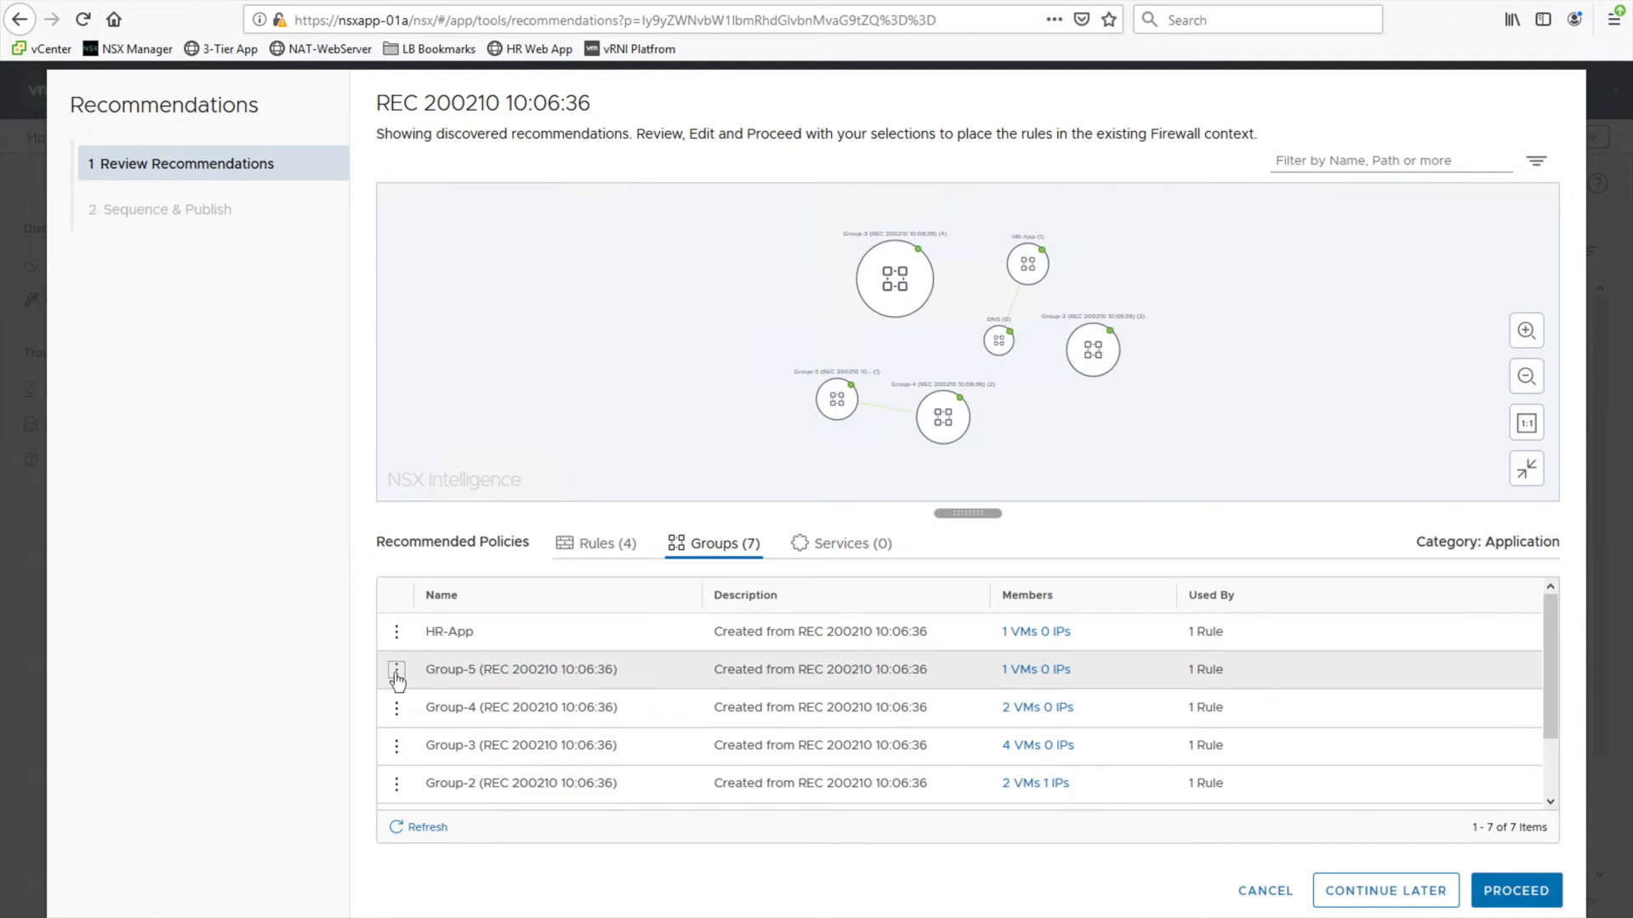
# Check the virtual machine members of Group-5 and rename the group as HR-DB
pyautogui.click(396, 672)
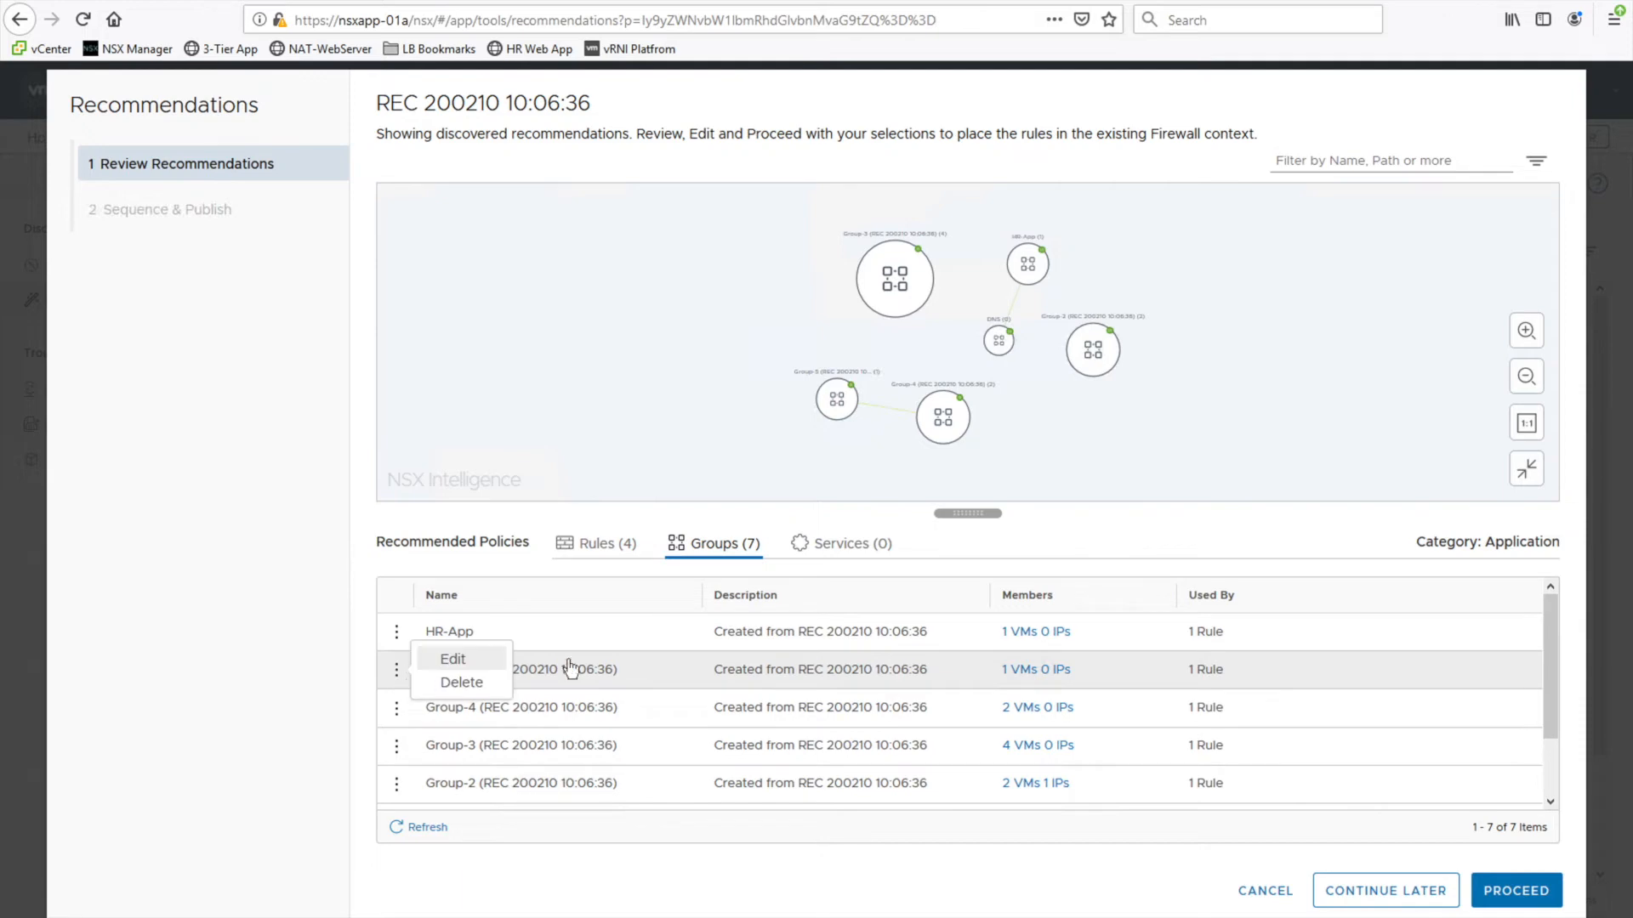
pyautogui.click(1017, 668)
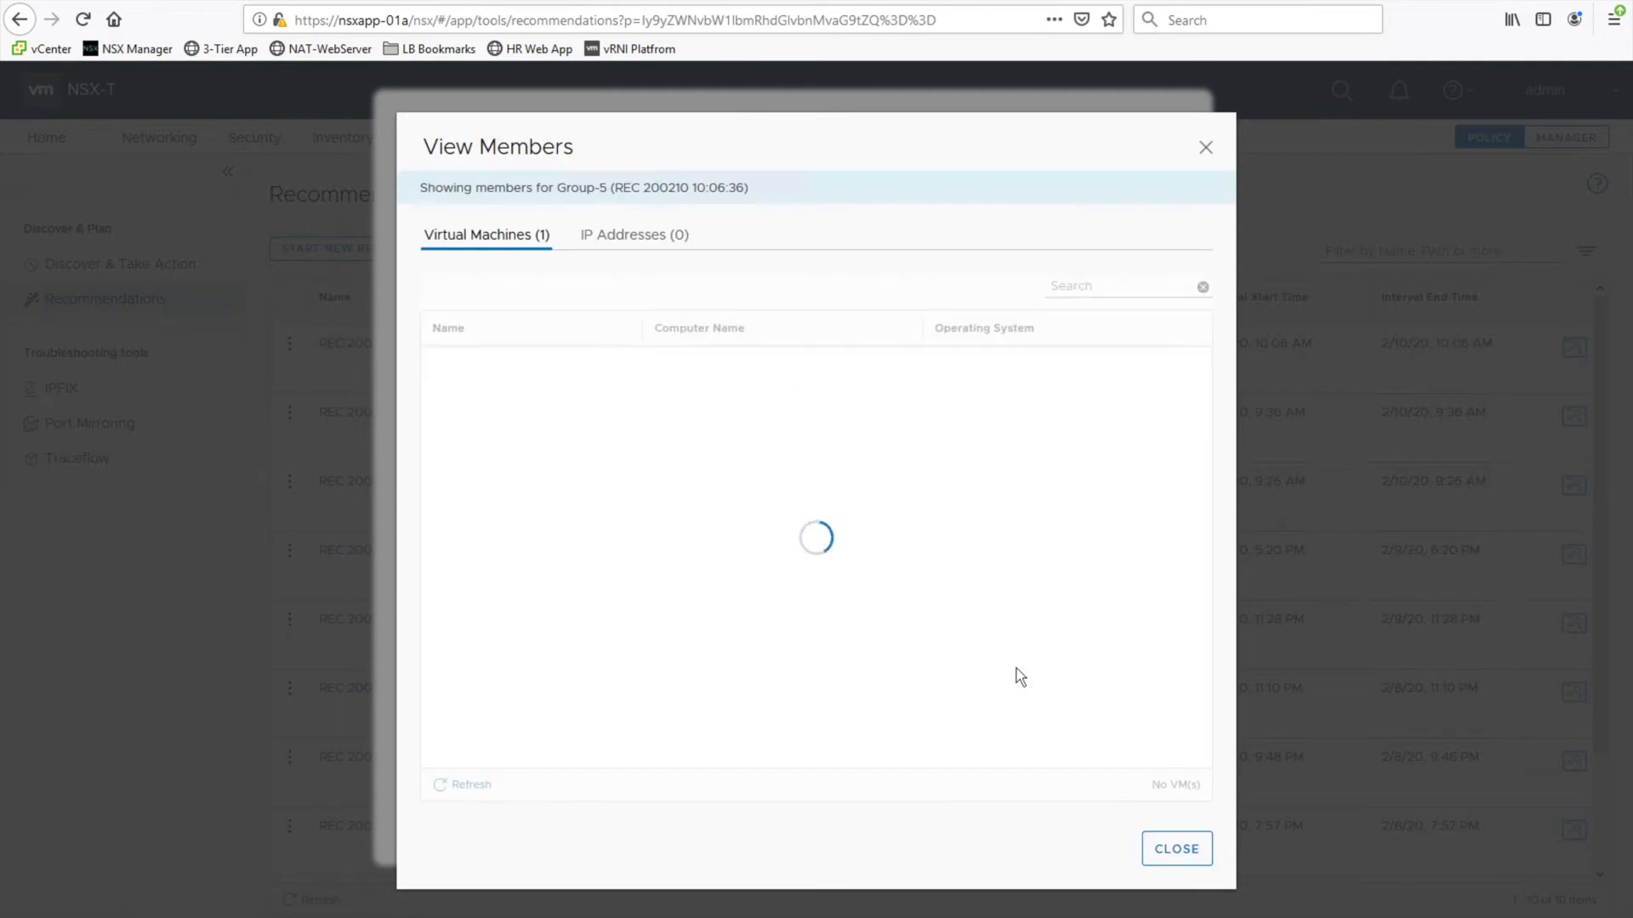
pyautogui.click(1206, 149)
pyautogui.click(396, 670)
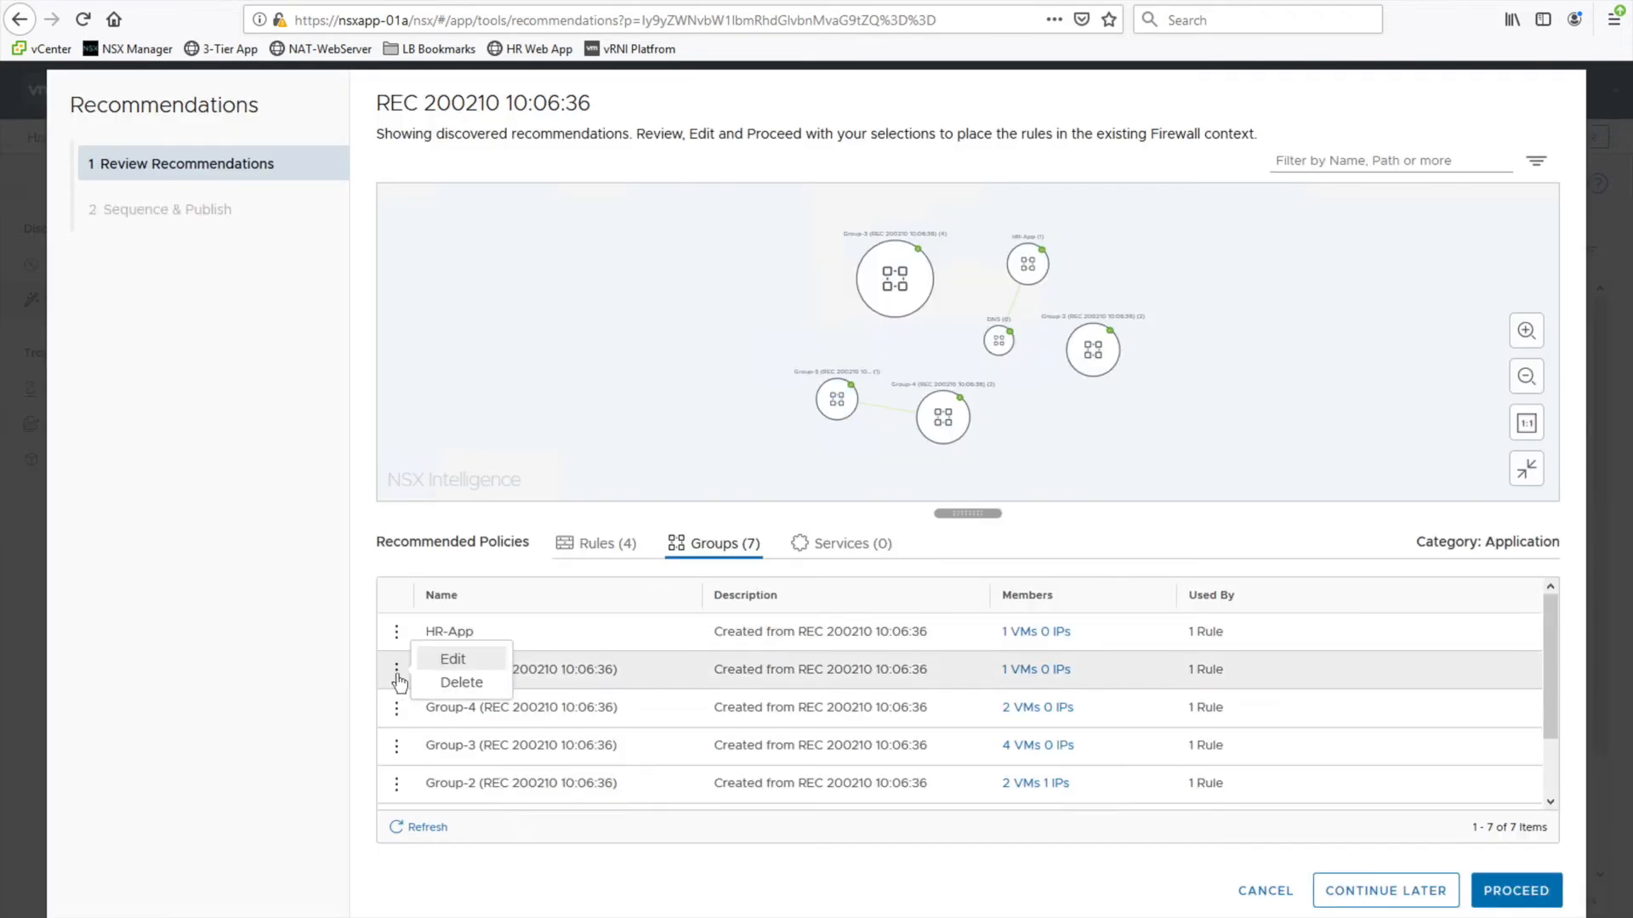
pyautogui.click(445, 658)
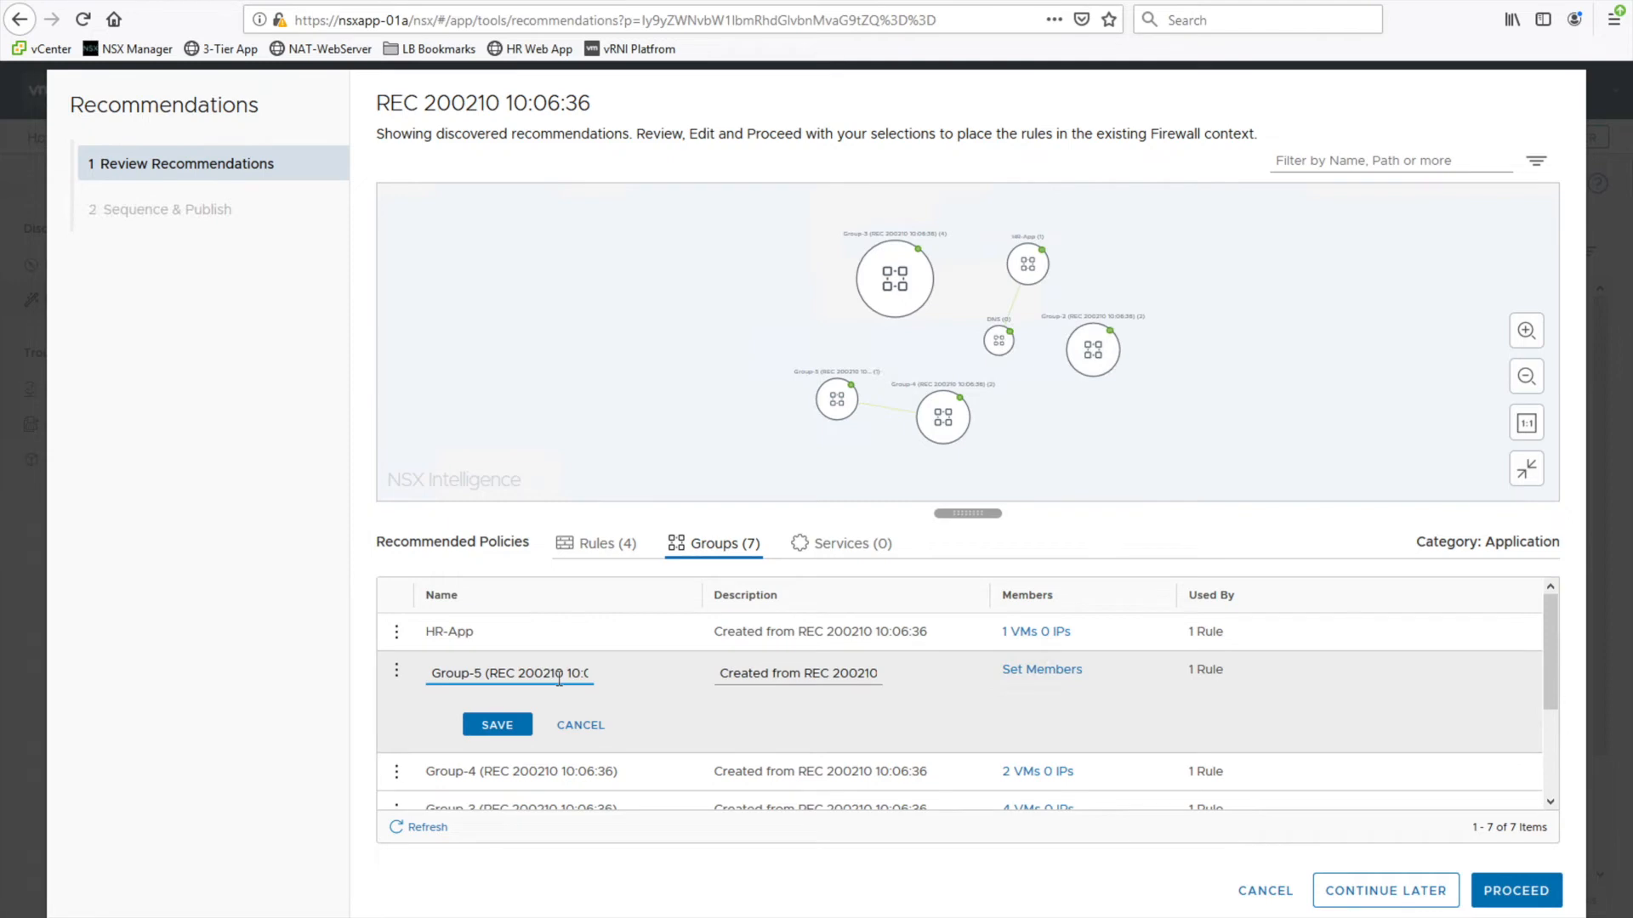
pyautogui.moveTo(434, 672); pyautogui.dragTo(677, 682)
pyautogui.write('HR-DB')
pyautogui.click(493, 725)
# Check the virtual machine members of Group-4 and open the group for editing, leaving its member selection unchanged
pyautogui.click(1055, 709)
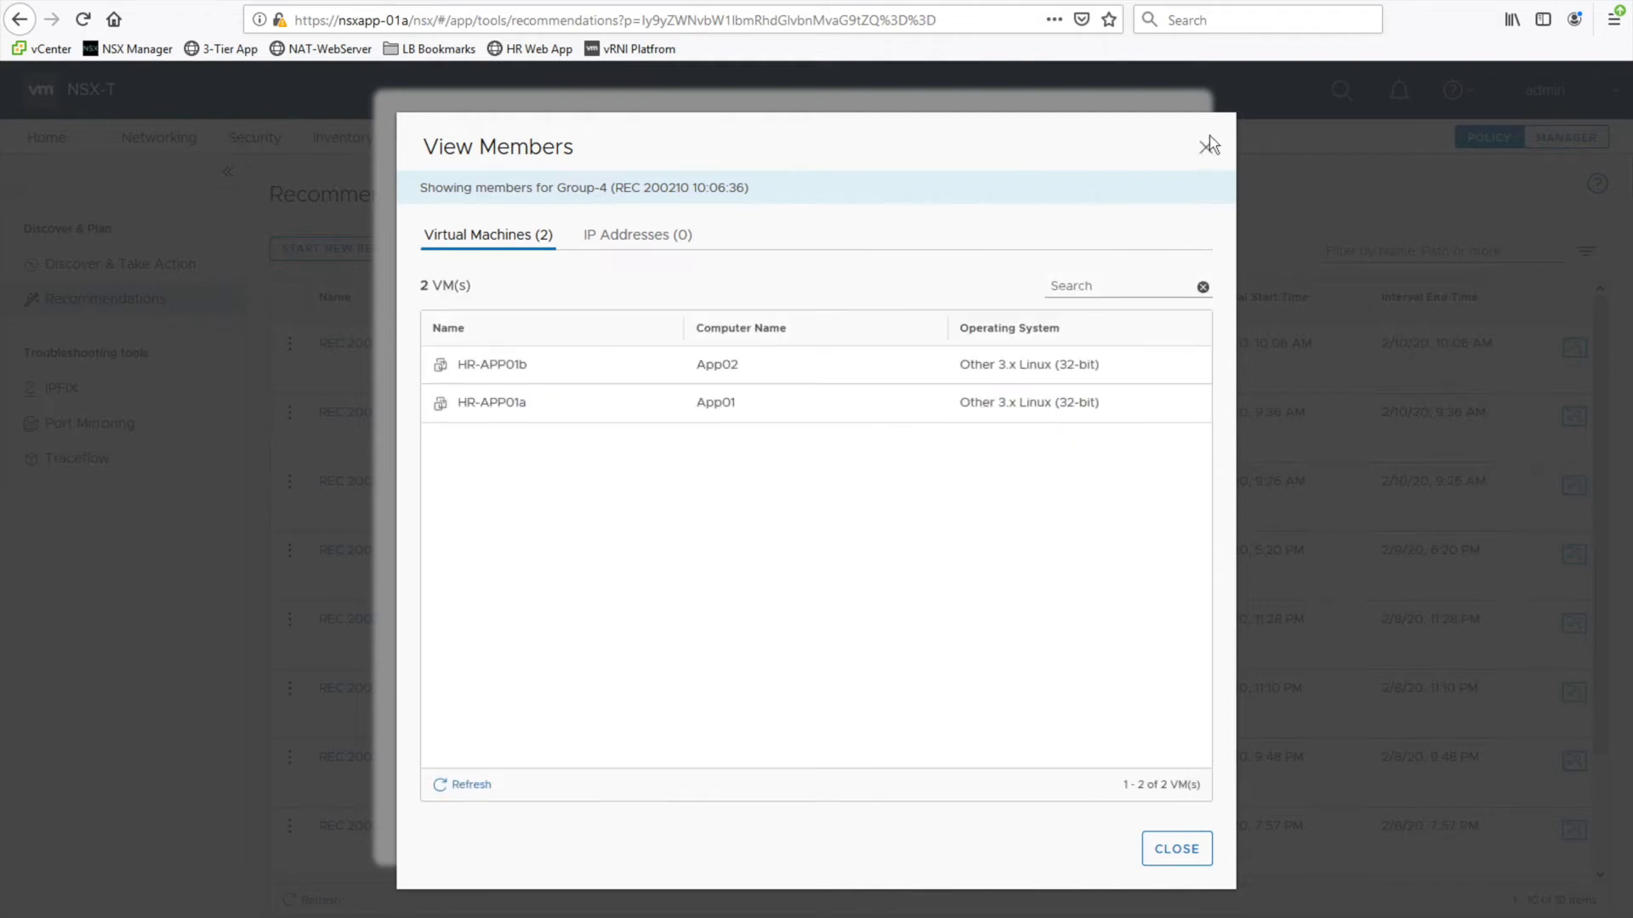
pyautogui.click(1208, 147)
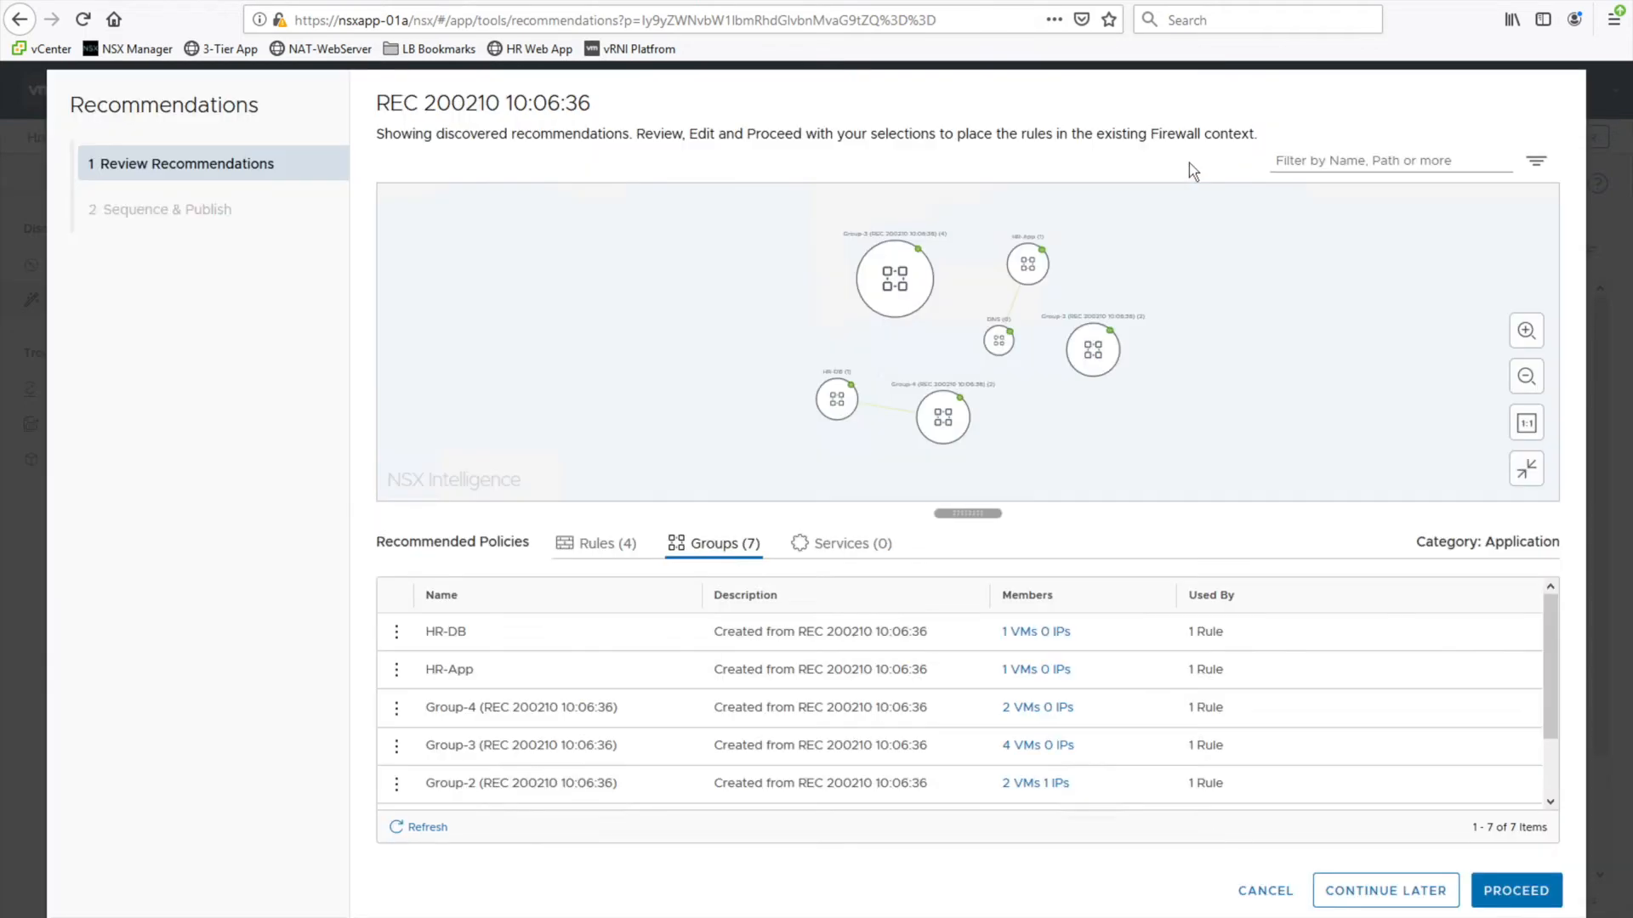
pyautogui.click(396, 714)
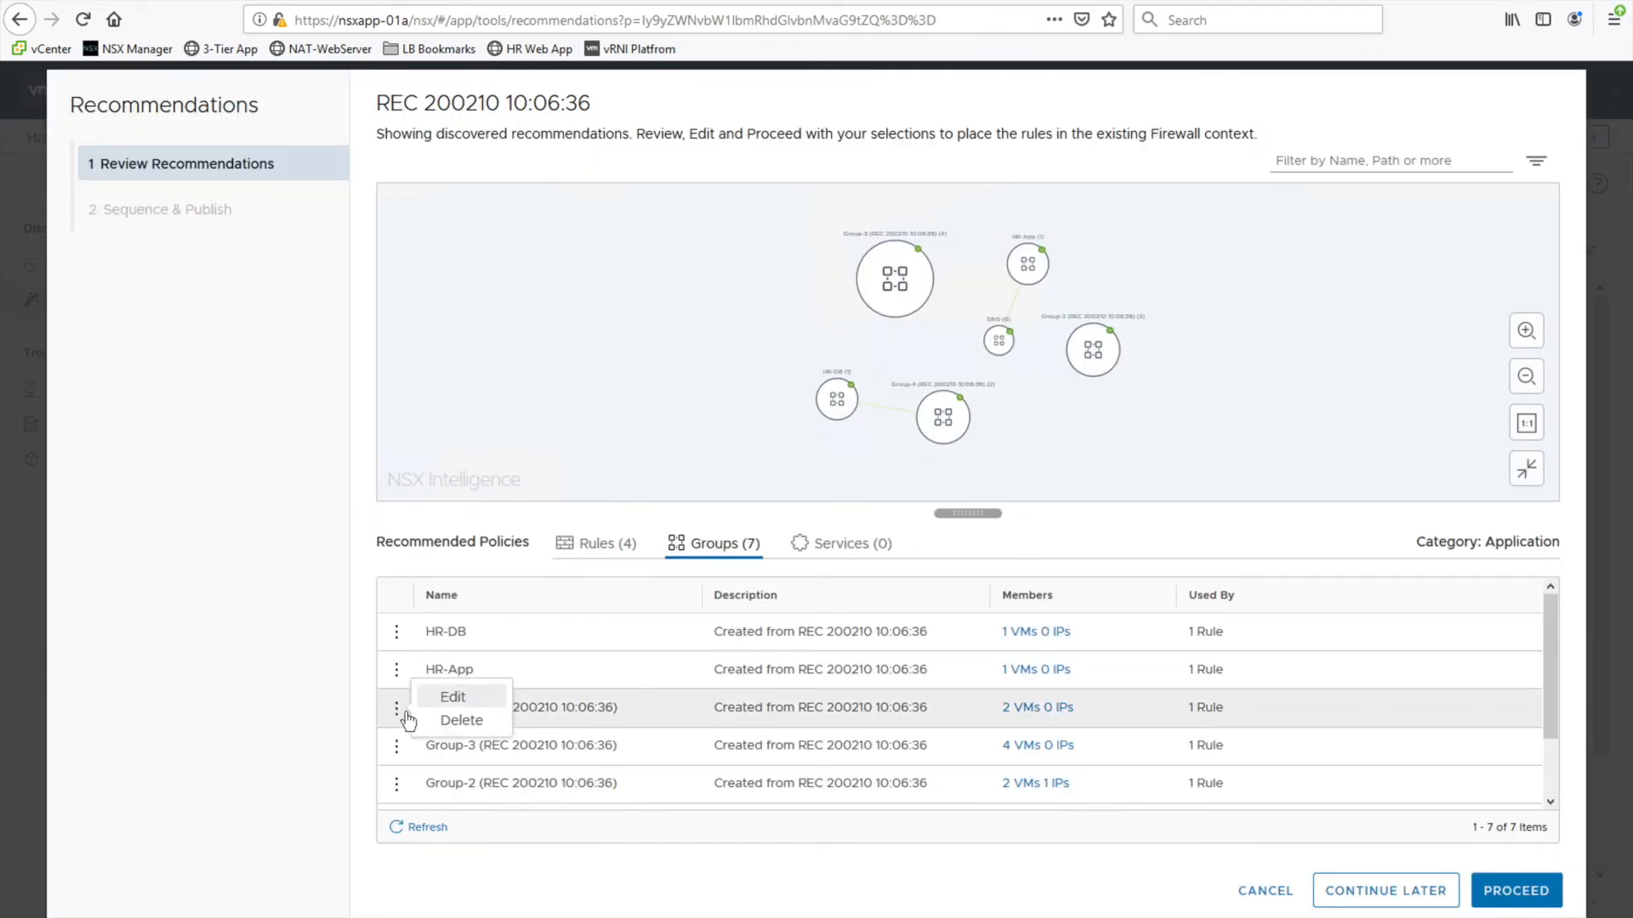
pyautogui.click(443, 706)
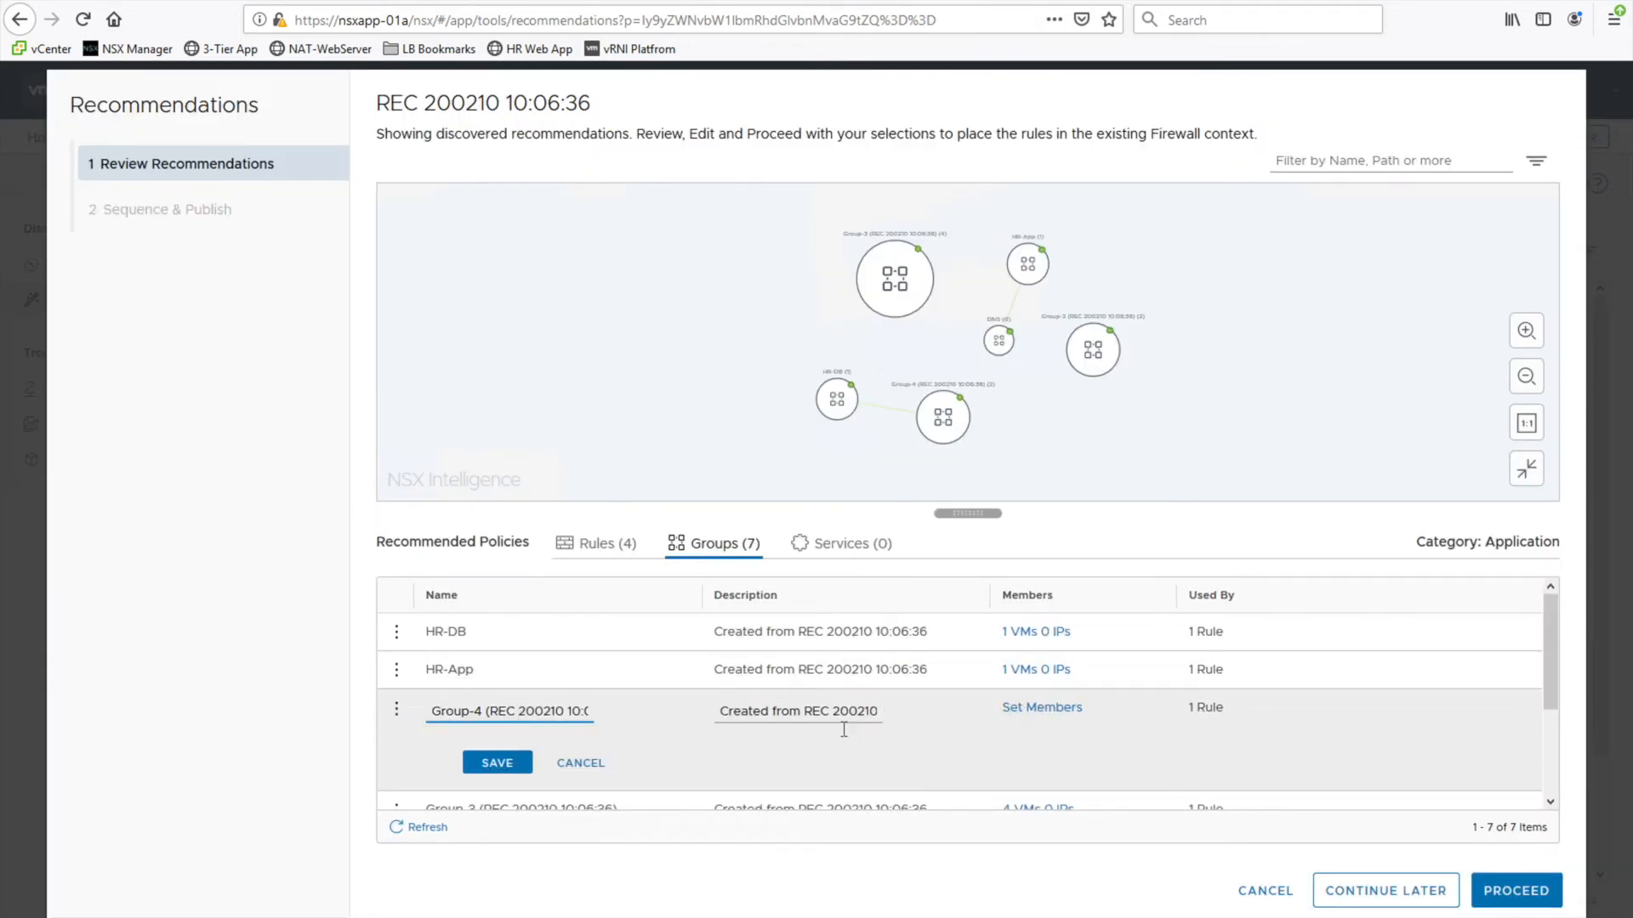
pyautogui.tripleClick(485, 714)
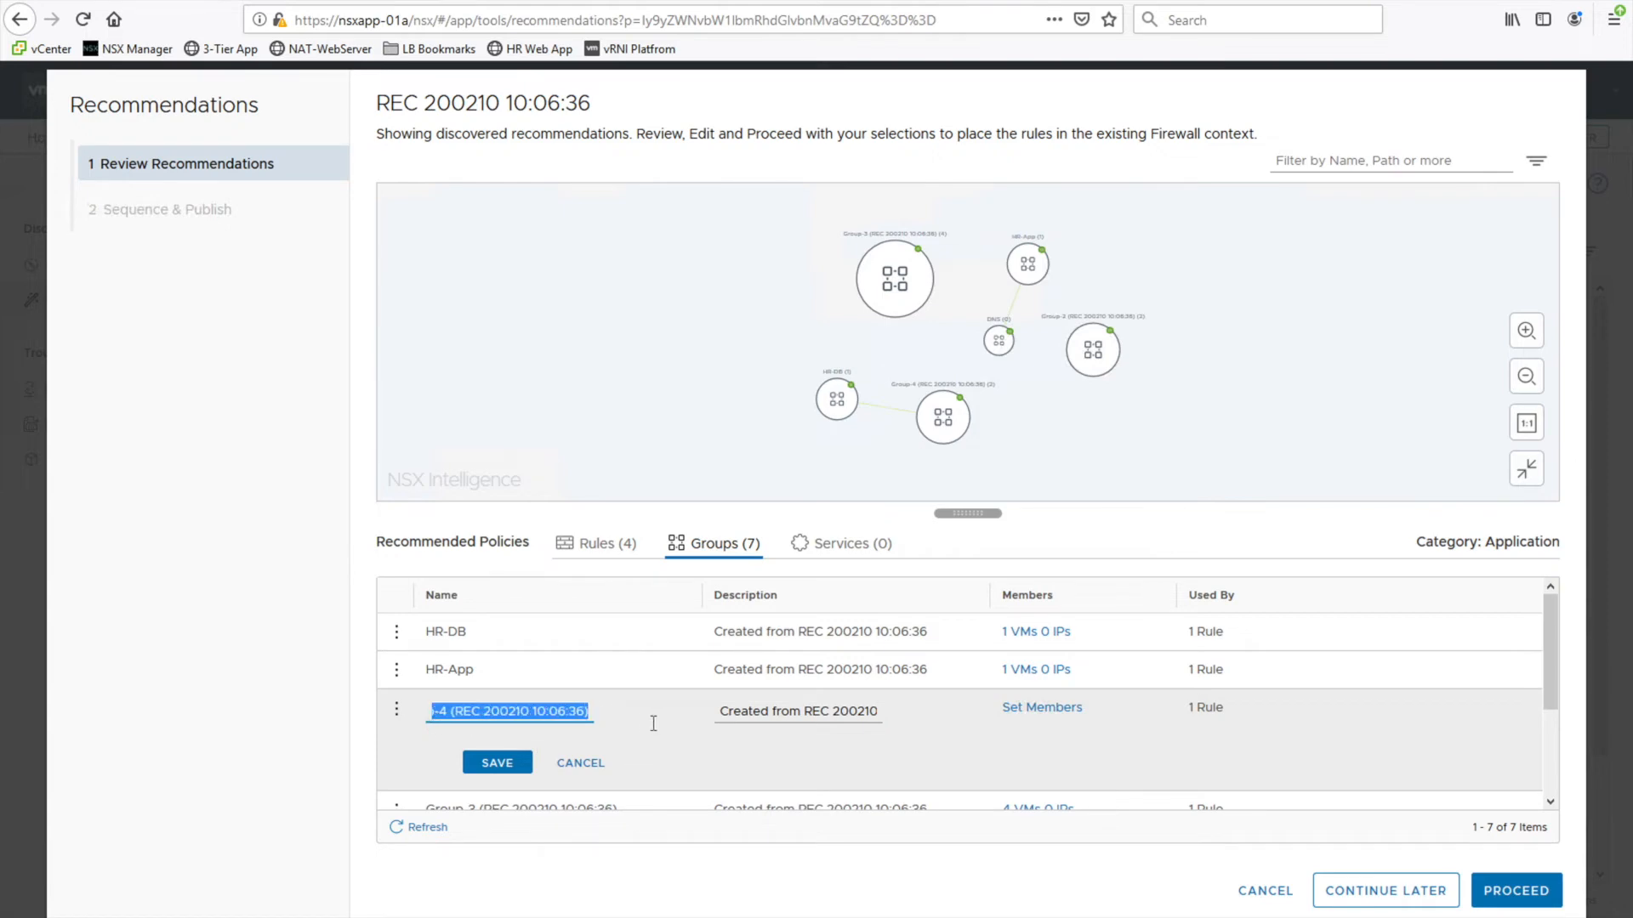
pyautogui.click(1024, 709)
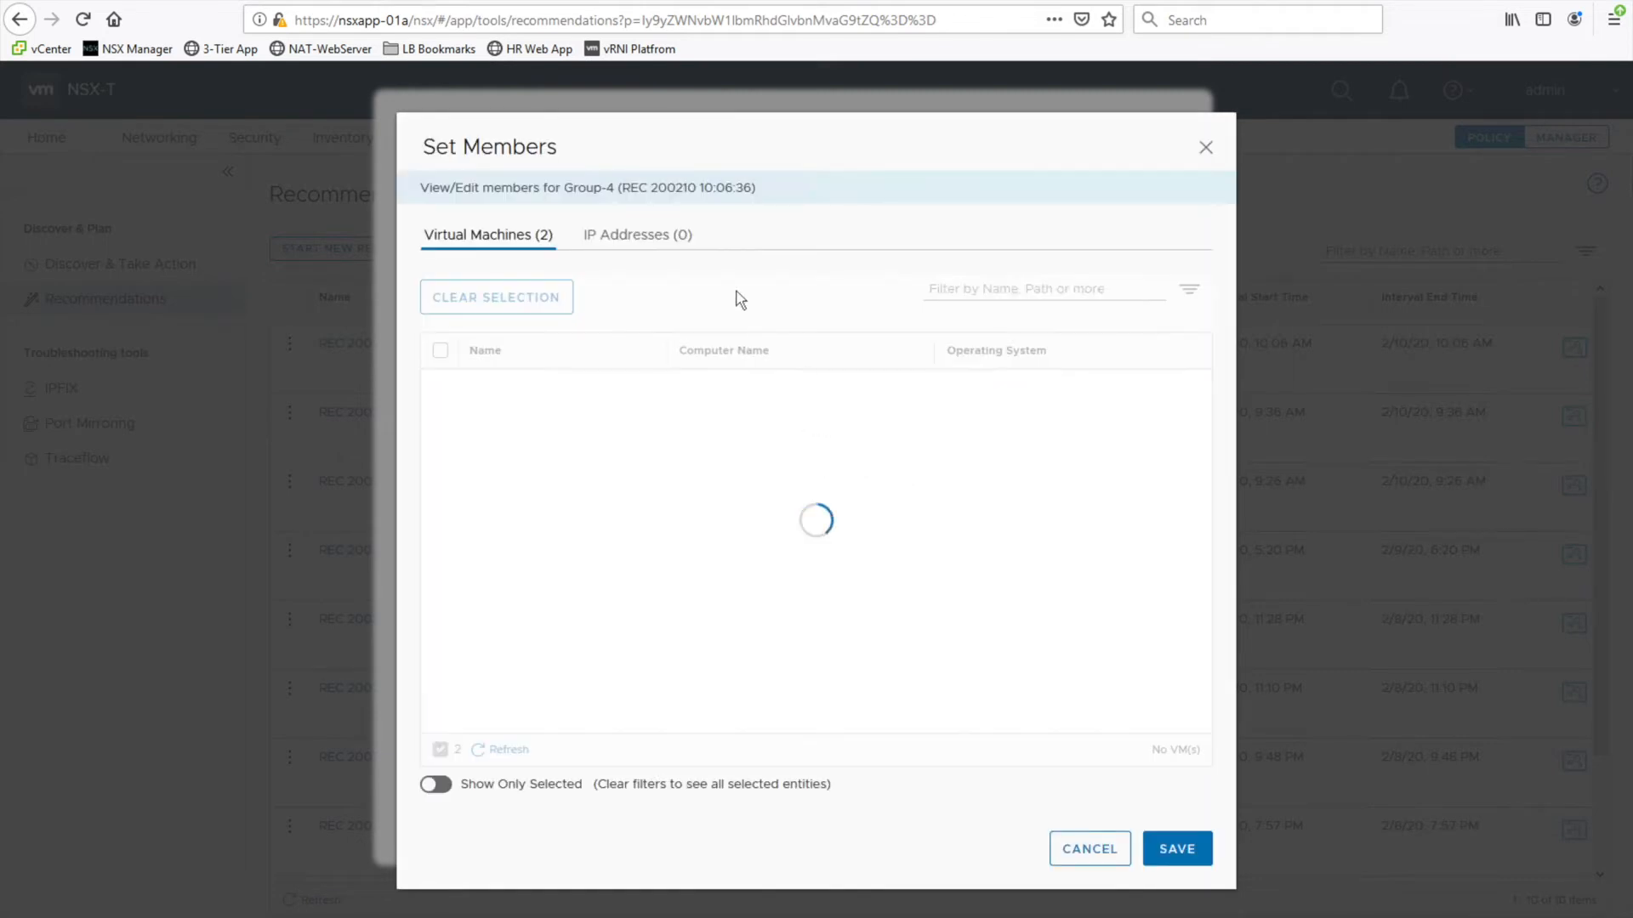
pyautogui.click(1085, 852)
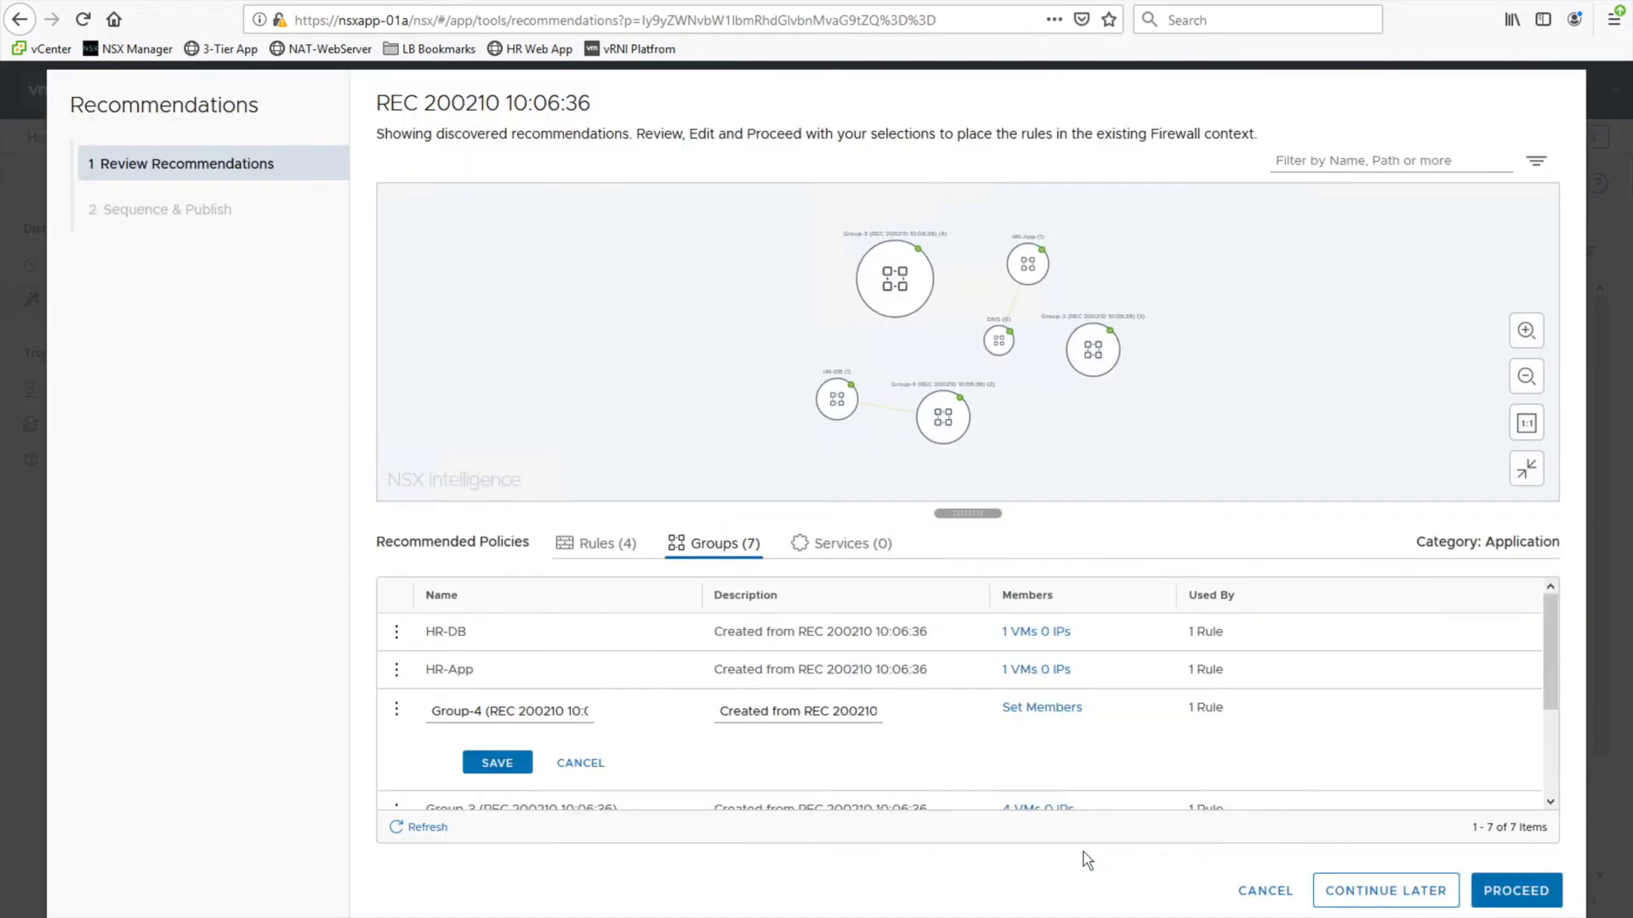
# Rename recommended group Group-4 as HR-App-ALL and save it
pyautogui.moveTo(436, 710); pyautogui.dragTo(688, 716)
pyautogui.write('HA')
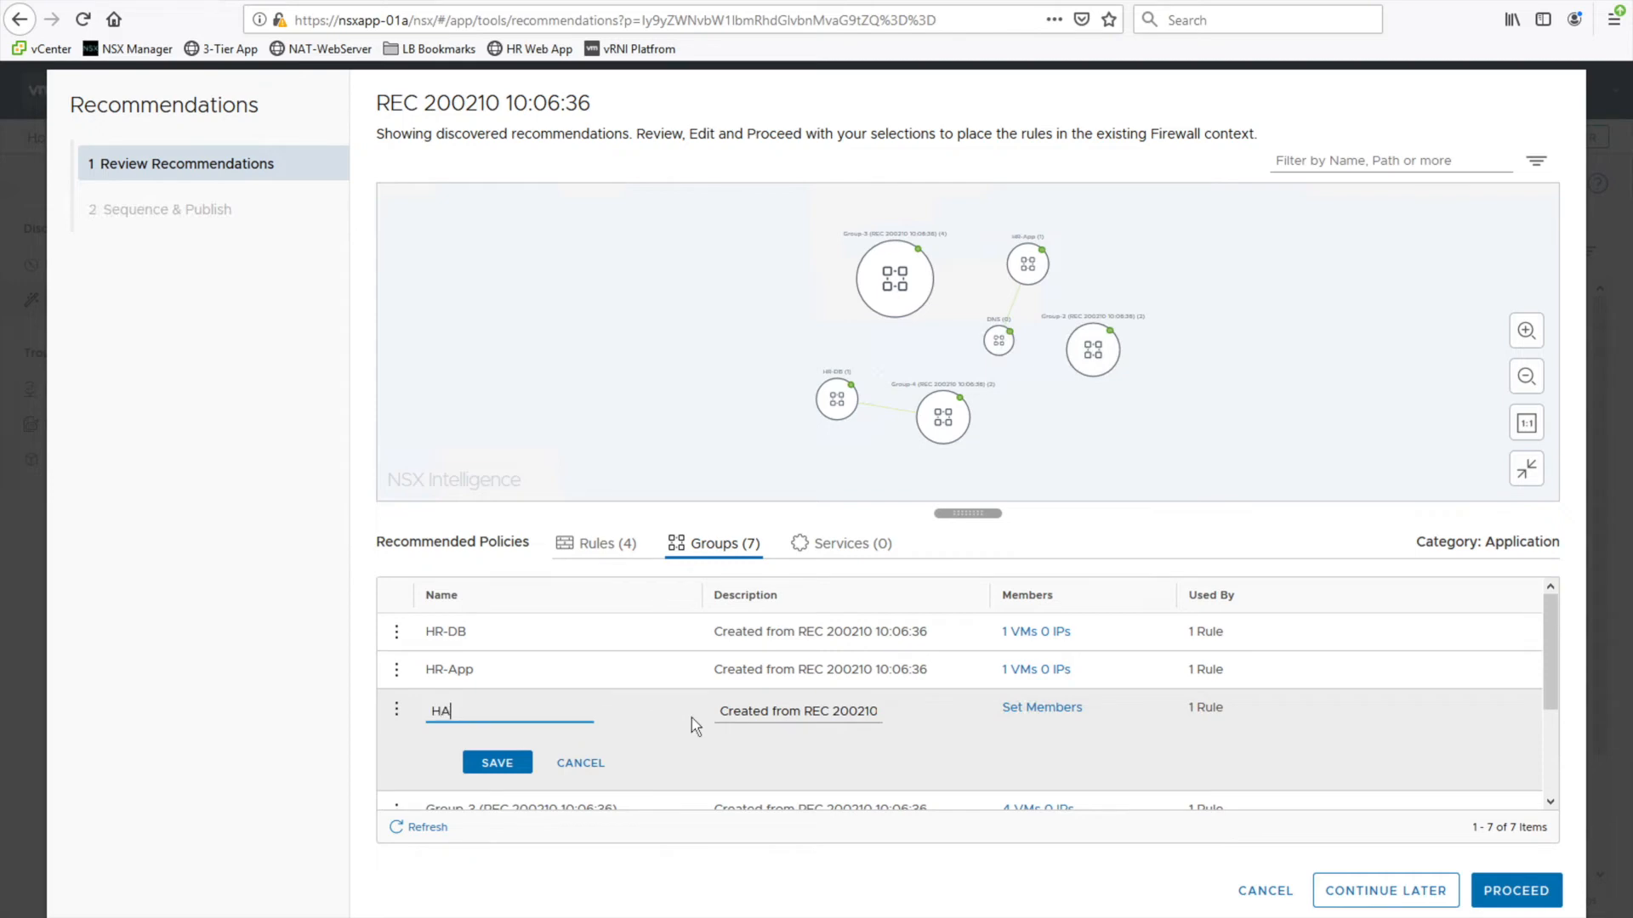
pyautogui.press('BackSpace')
pyautogui.write('R-App-ALL')
pyautogui.click(510, 768)
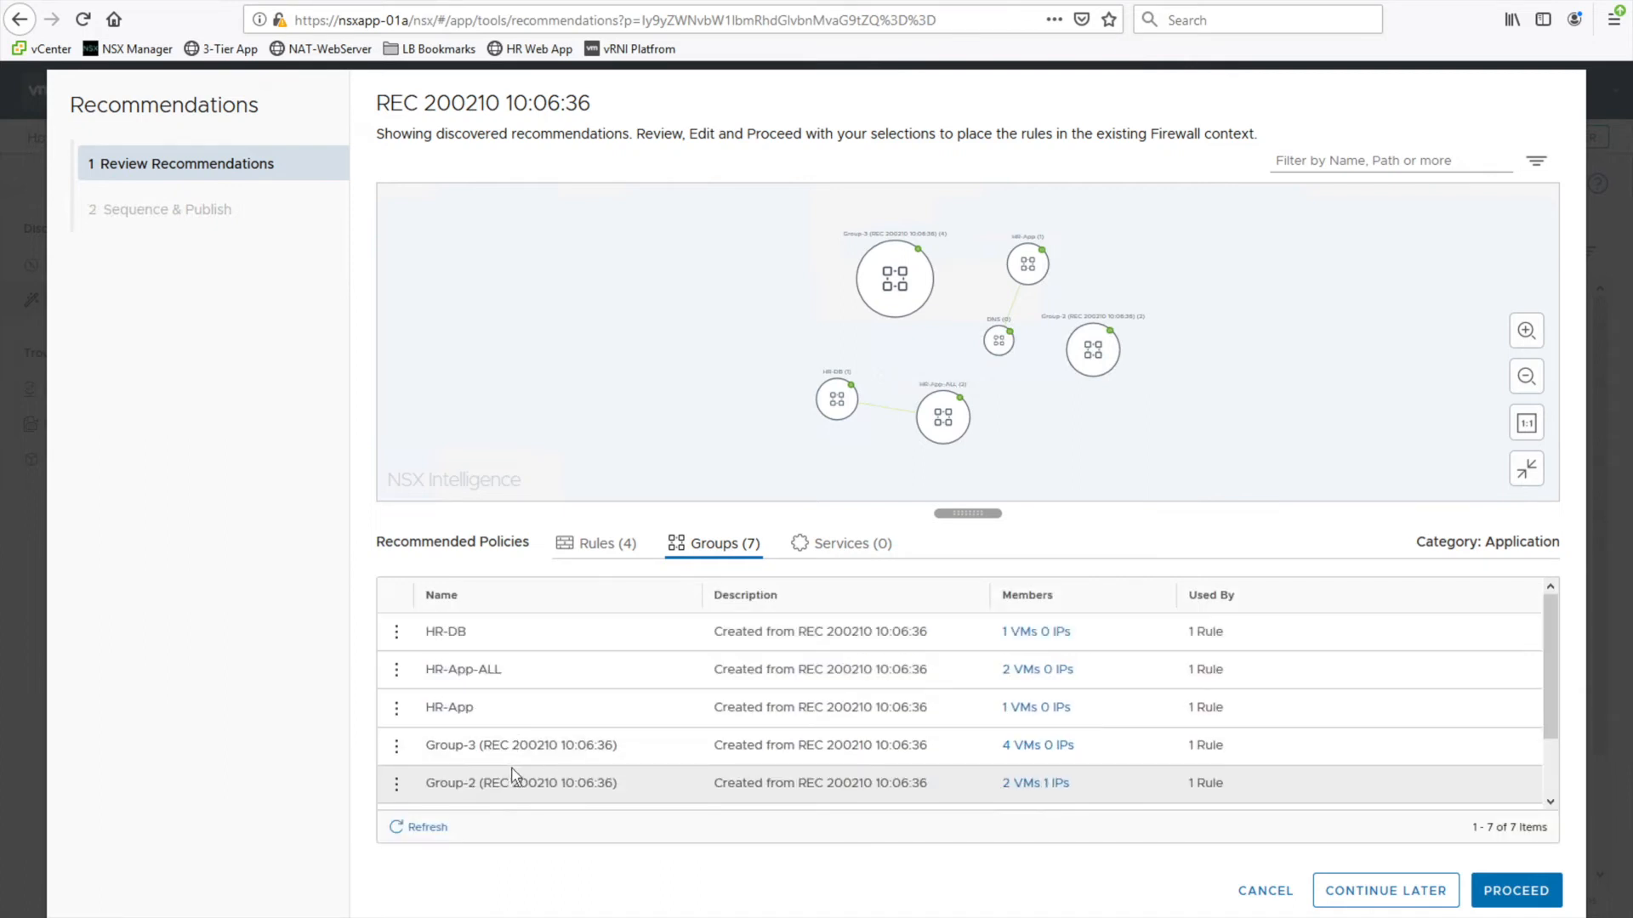
# Check the member selection of Group-3 and rename the group as ALL-Web-Ser
pyautogui.click(396, 746)
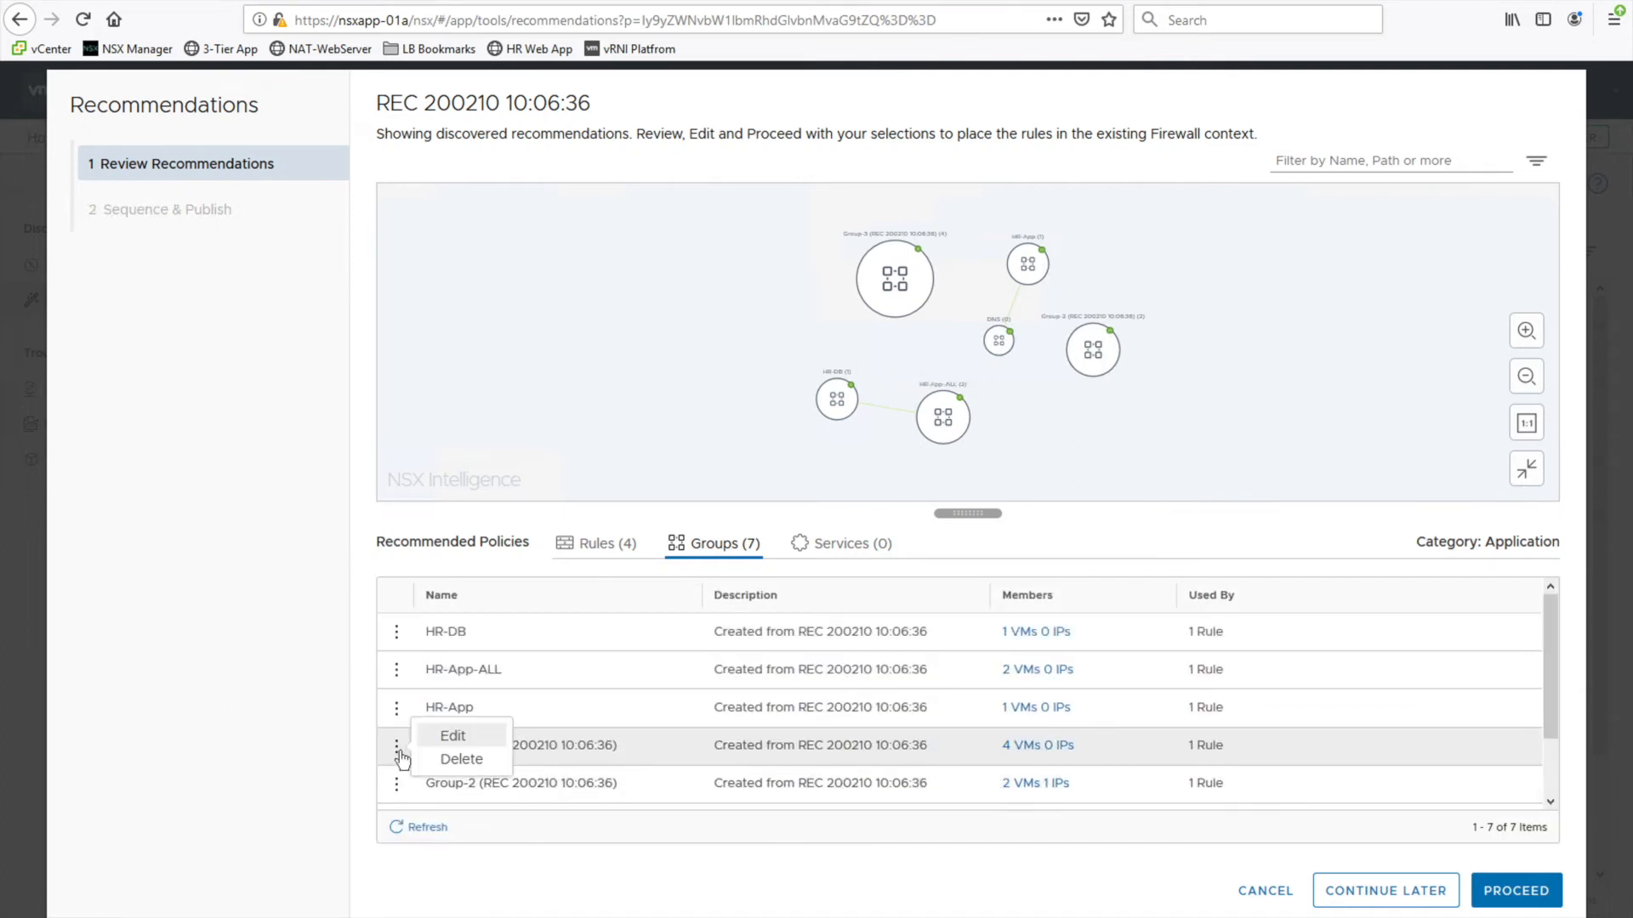
pyautogui.click(442, 738)
pyautogui.click(1022, 747)
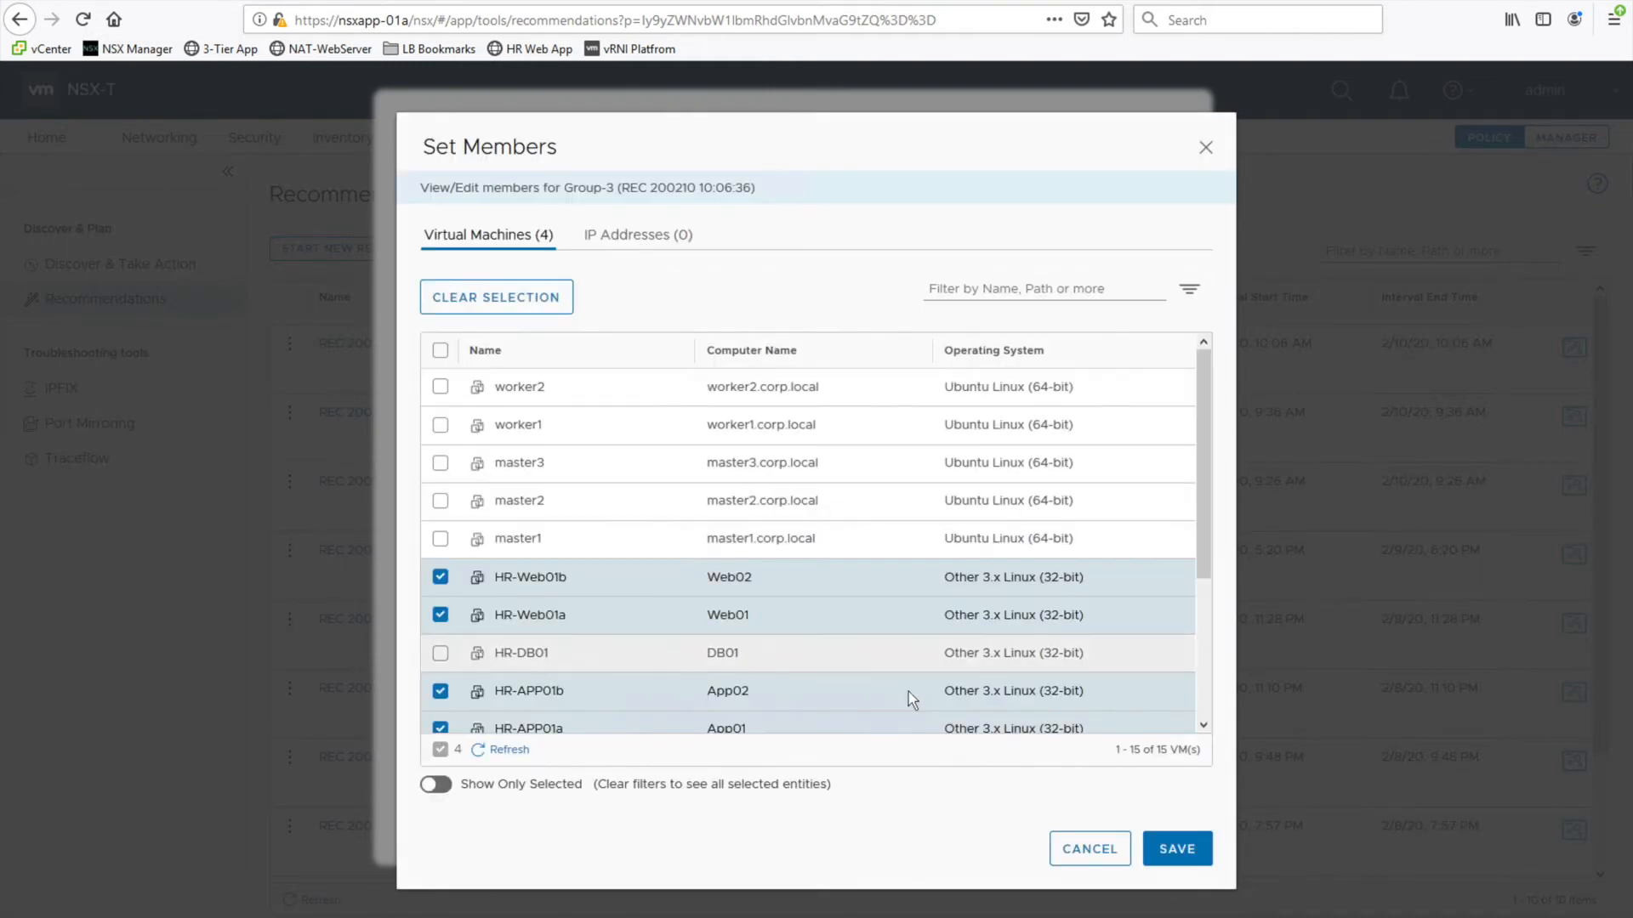
pyautogui.click(1089, 848)
pyautogui.moveTo(431, 749); pyautogui.dragTo(678, 749)
pyautogui.write('ALL-Web-Ser')
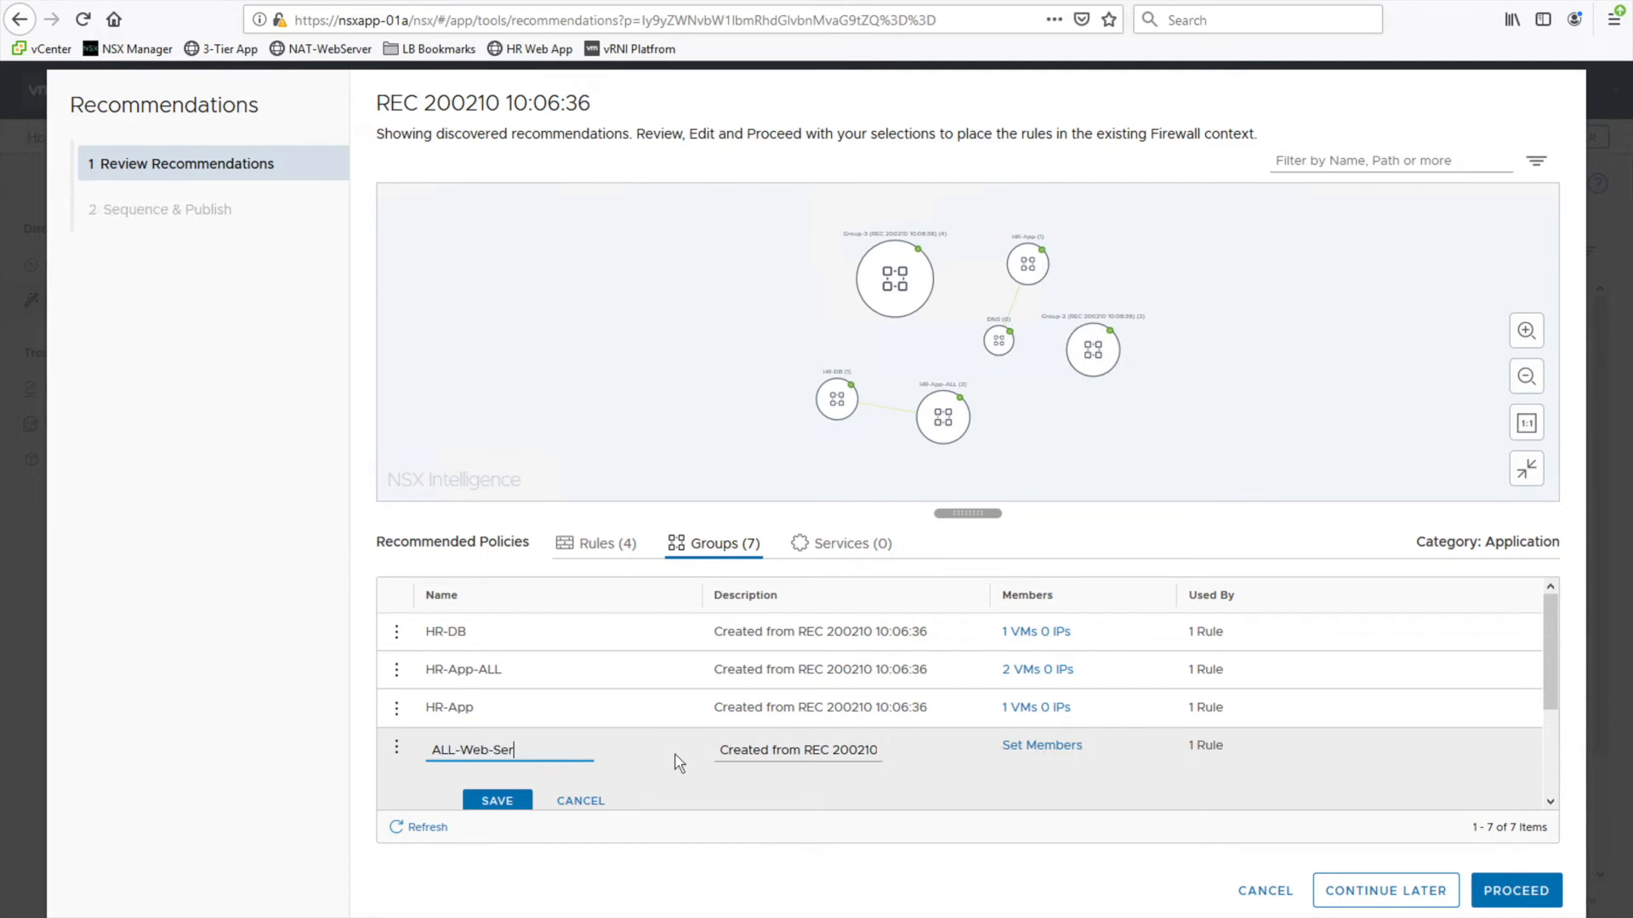
pyautogui.click(497, 800)
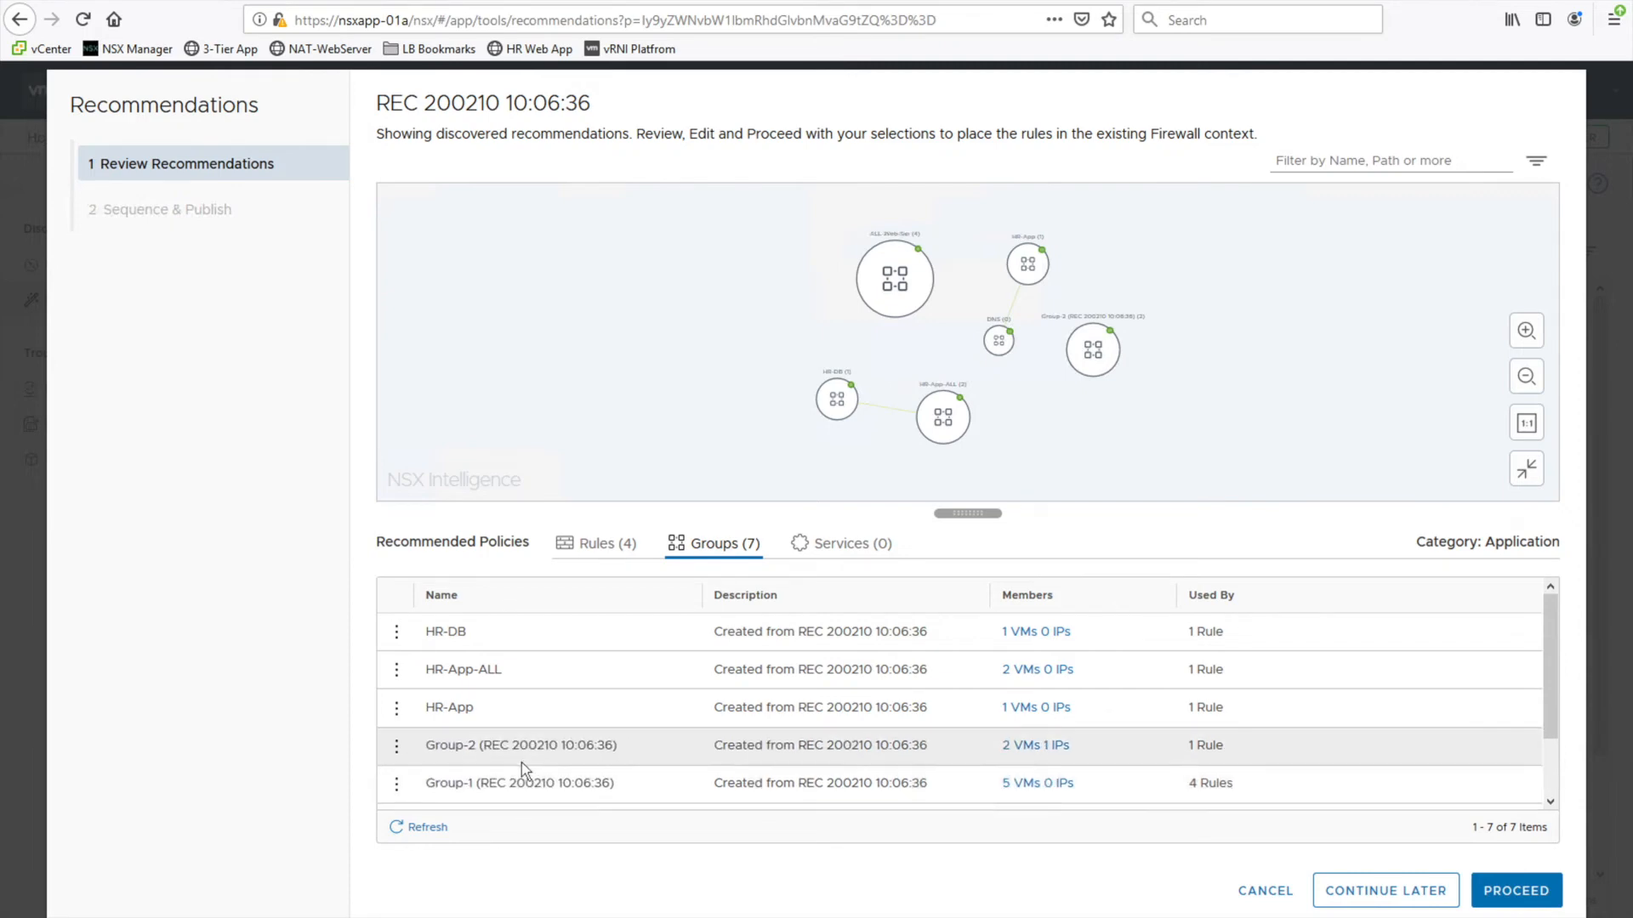
# Open Group-2 for editing and check its member selection without changing it
pyautogui.click(397, 749)
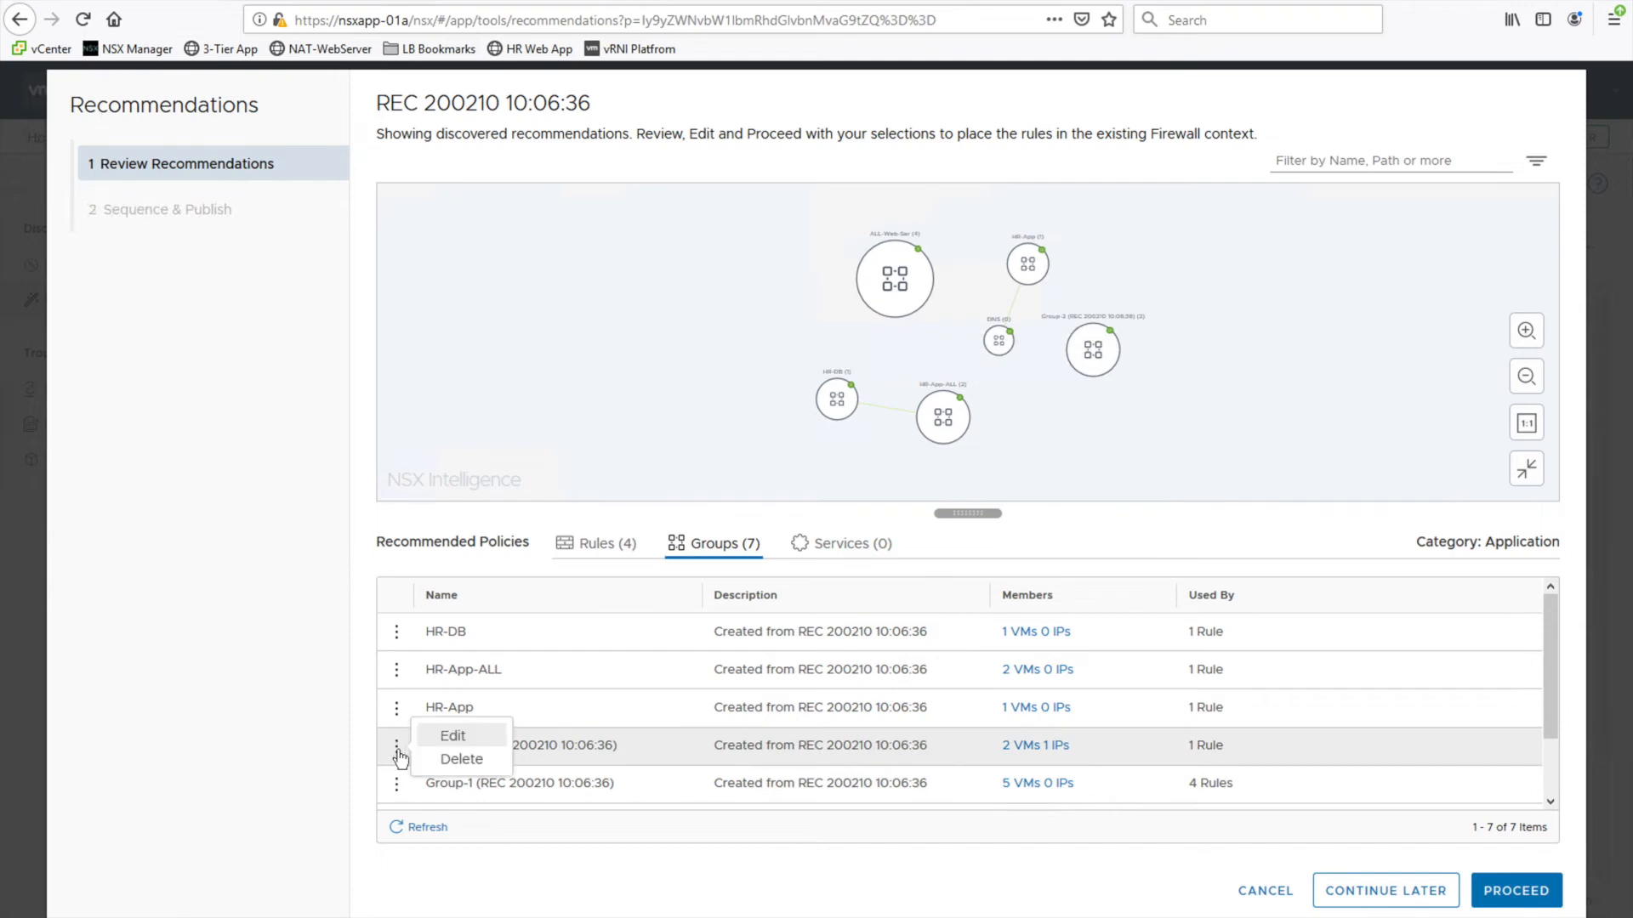
pyautogui.click(453, 736)
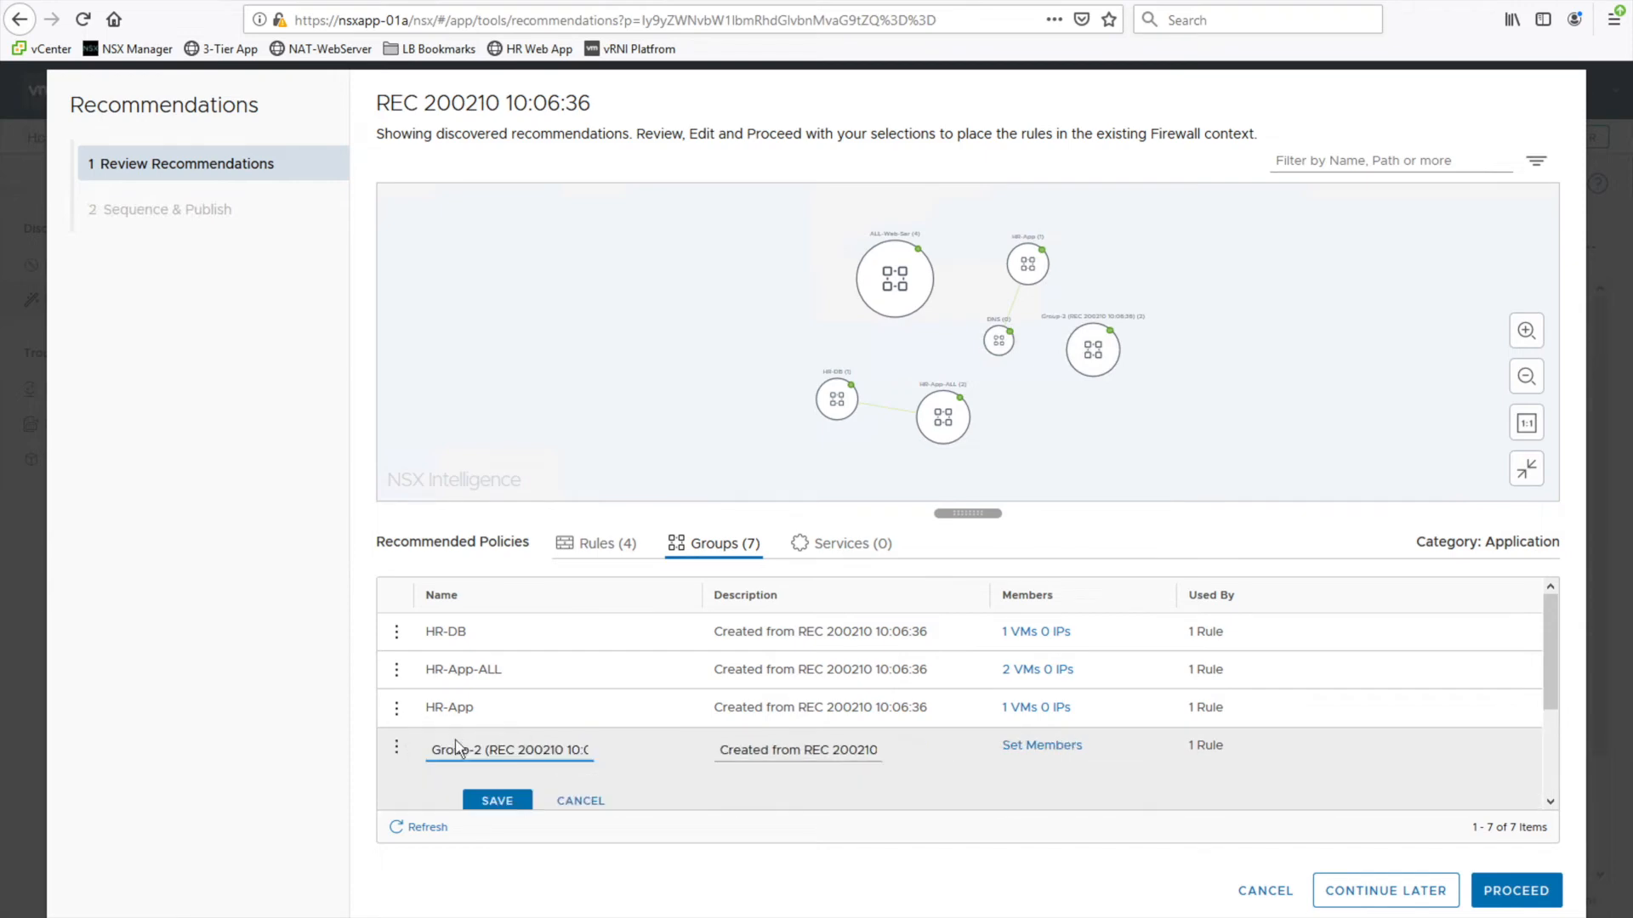
pyautogui.click(1031, 748)
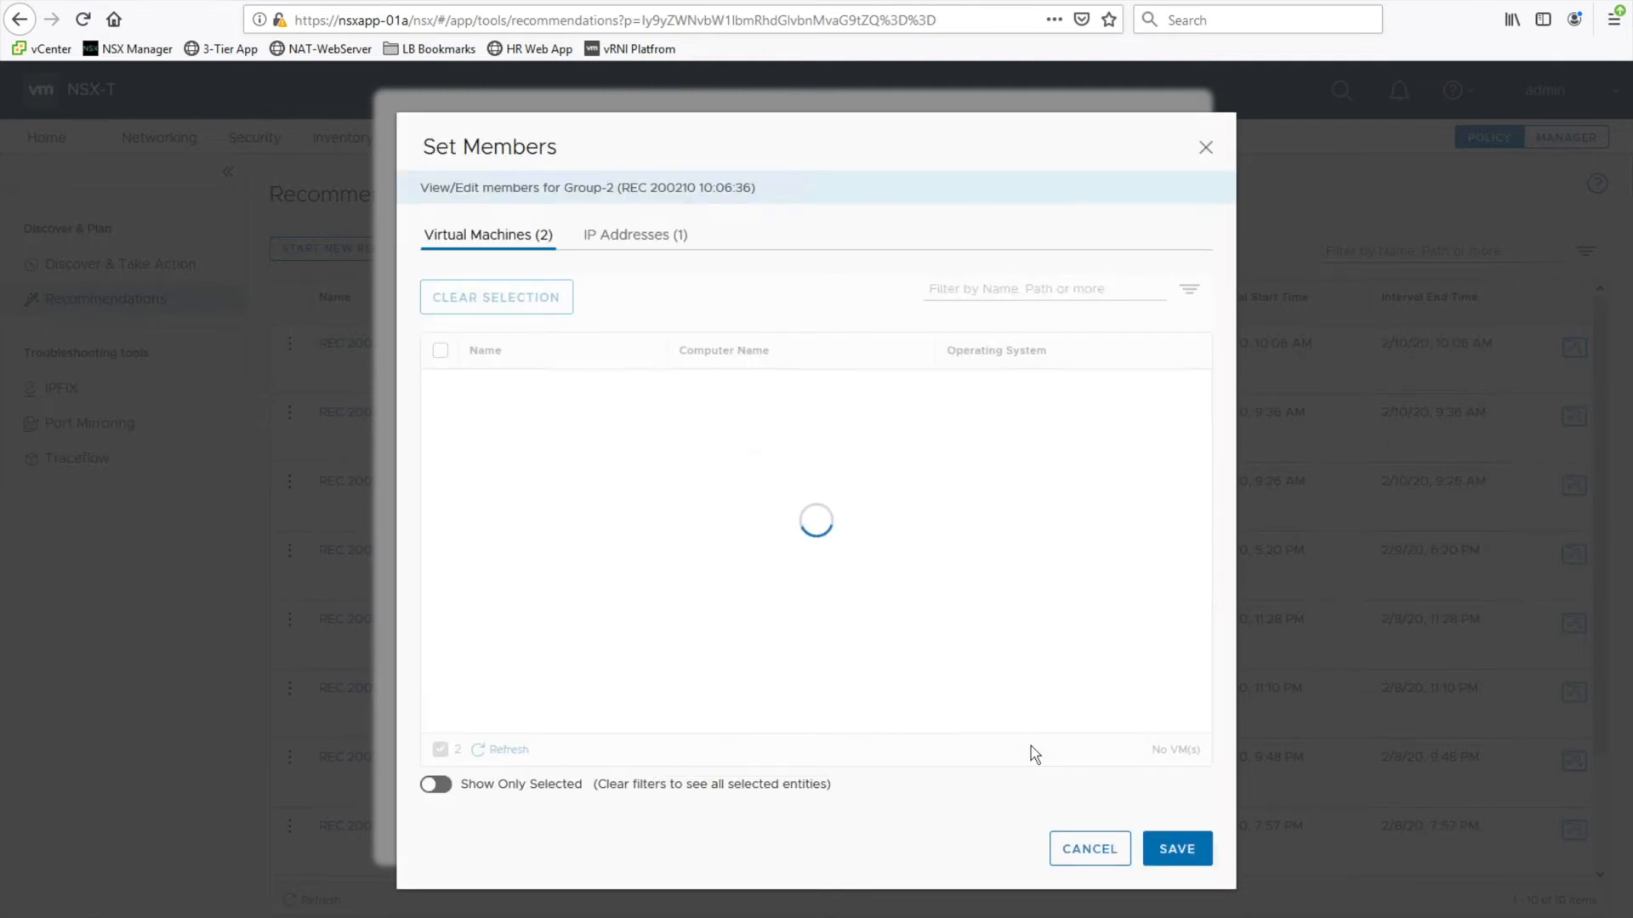
pyautogui.click(1078, 850)
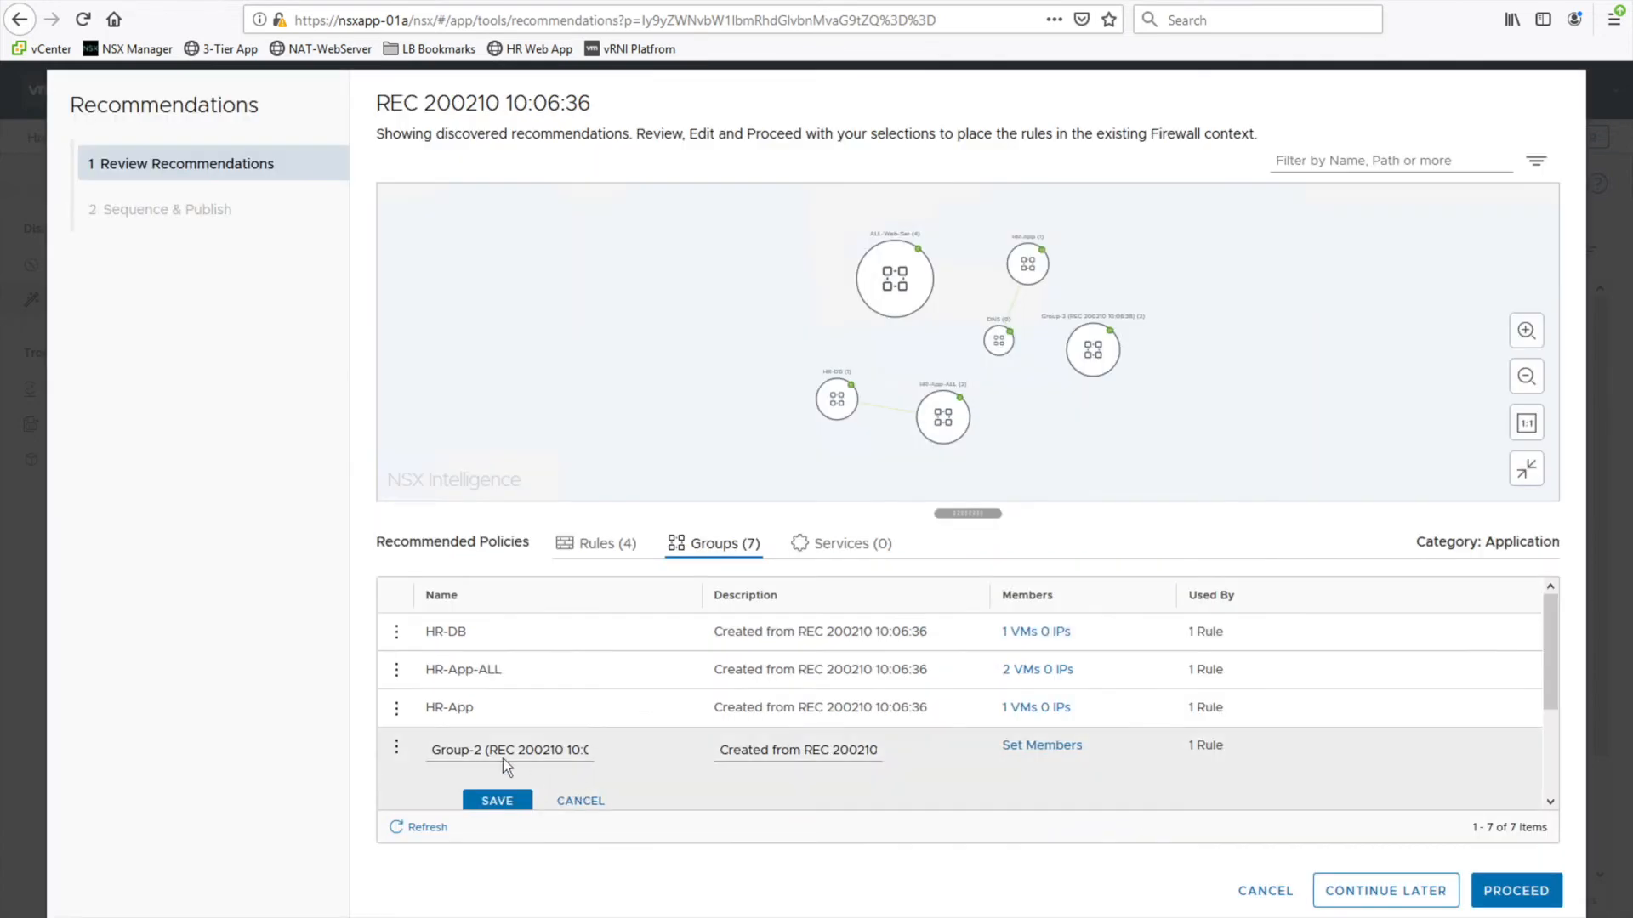
# Rename recommended group Group-2 as HR-Web-Only and save it
pyautogui.moveTo(489, 749); pyautogui.dragTo(667, 759)
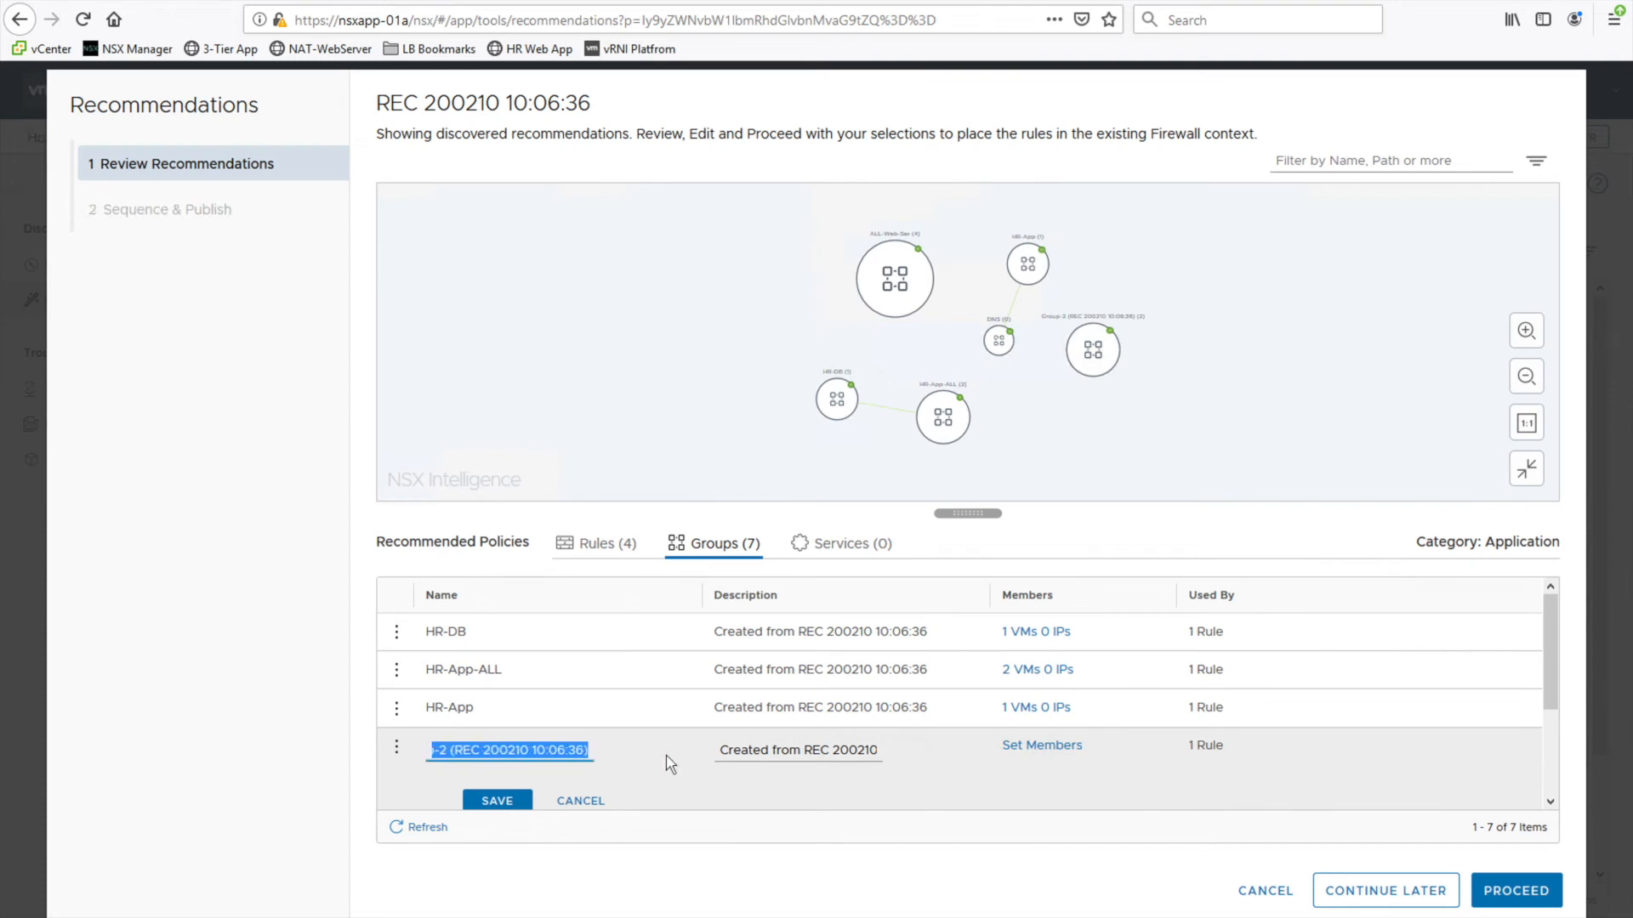
pyautogui.write('HR')
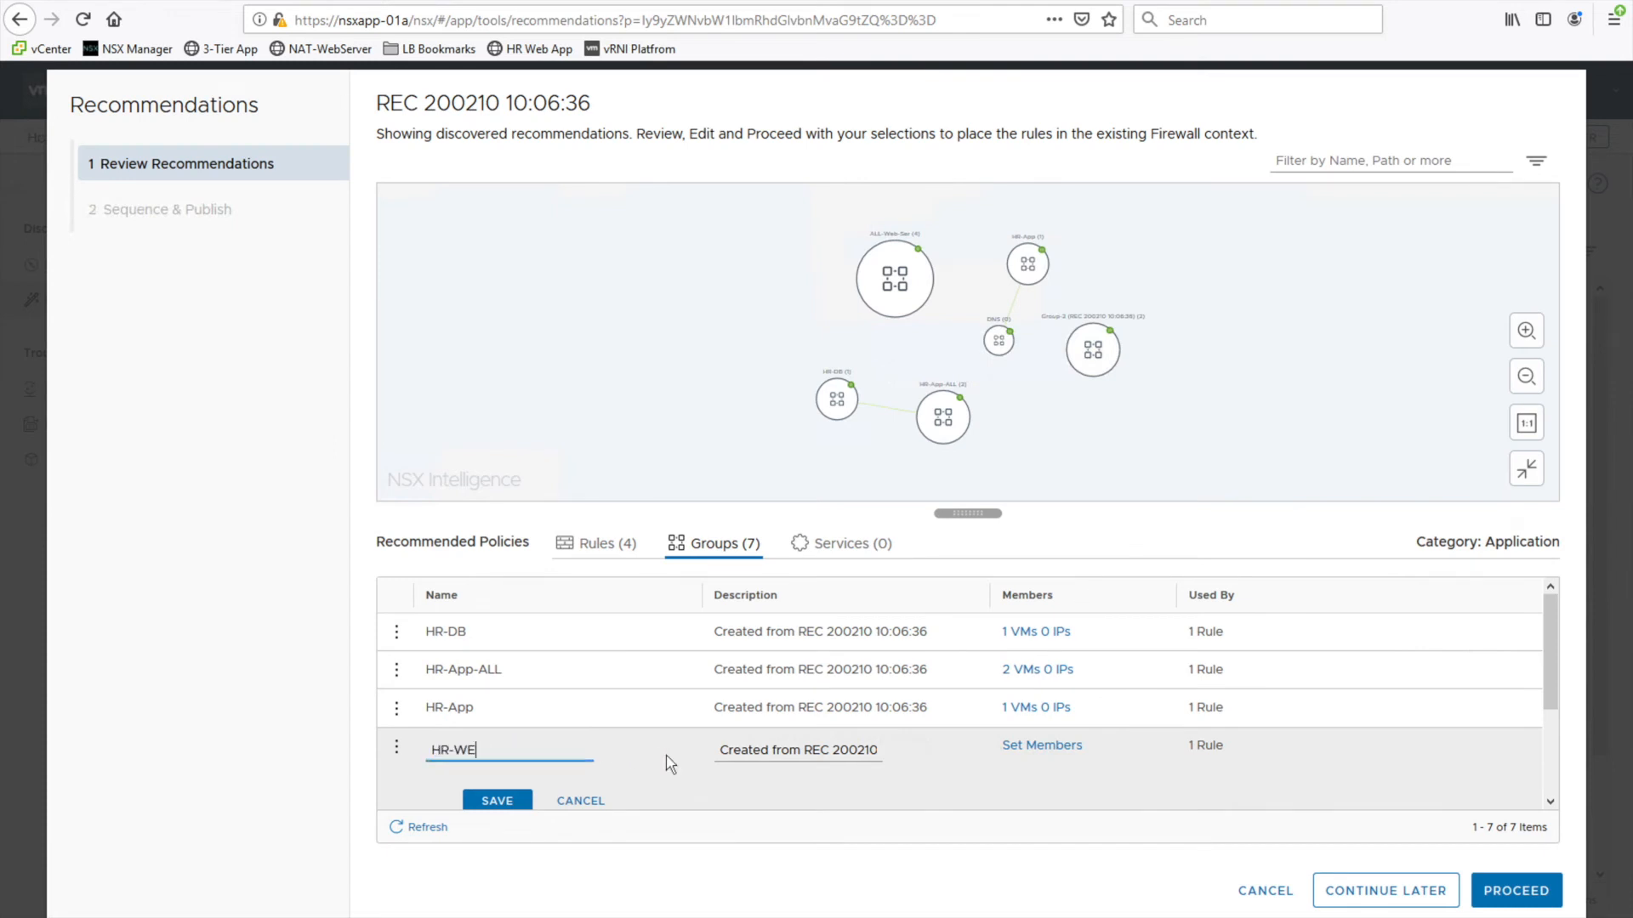
pyautogui.write('-Web-On;ly')
pyautogui.press('BackSpace')
pyautogui.press('BackSpace')
pyautogui.press('BackSpace')
pyautogui.write('ly')
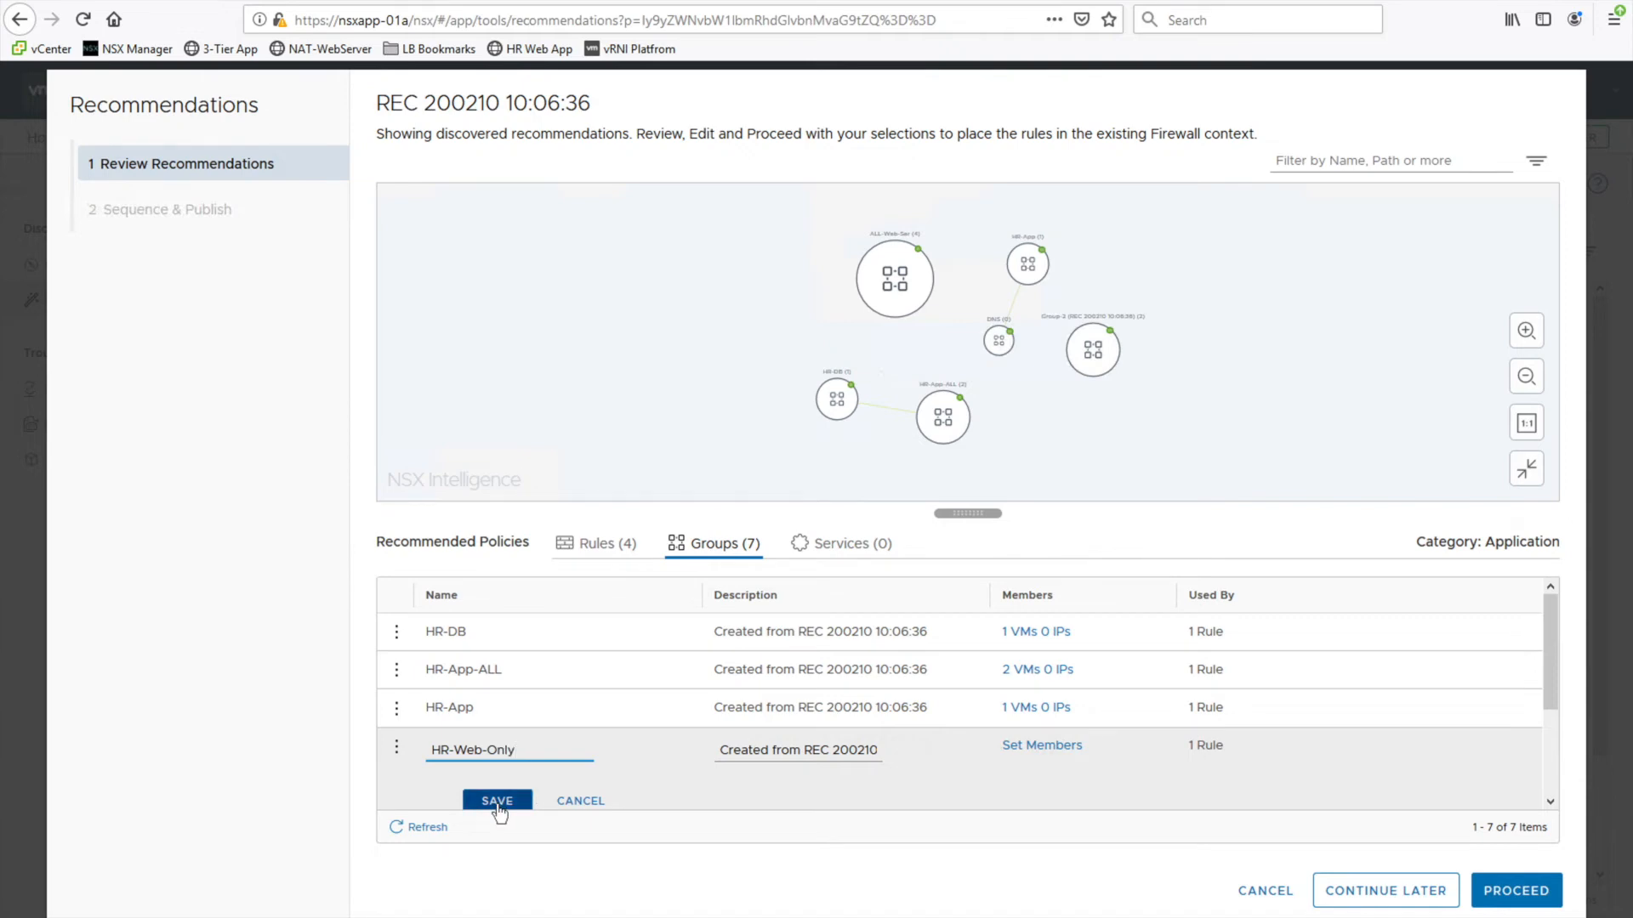
pyautogui.click(509, 801)
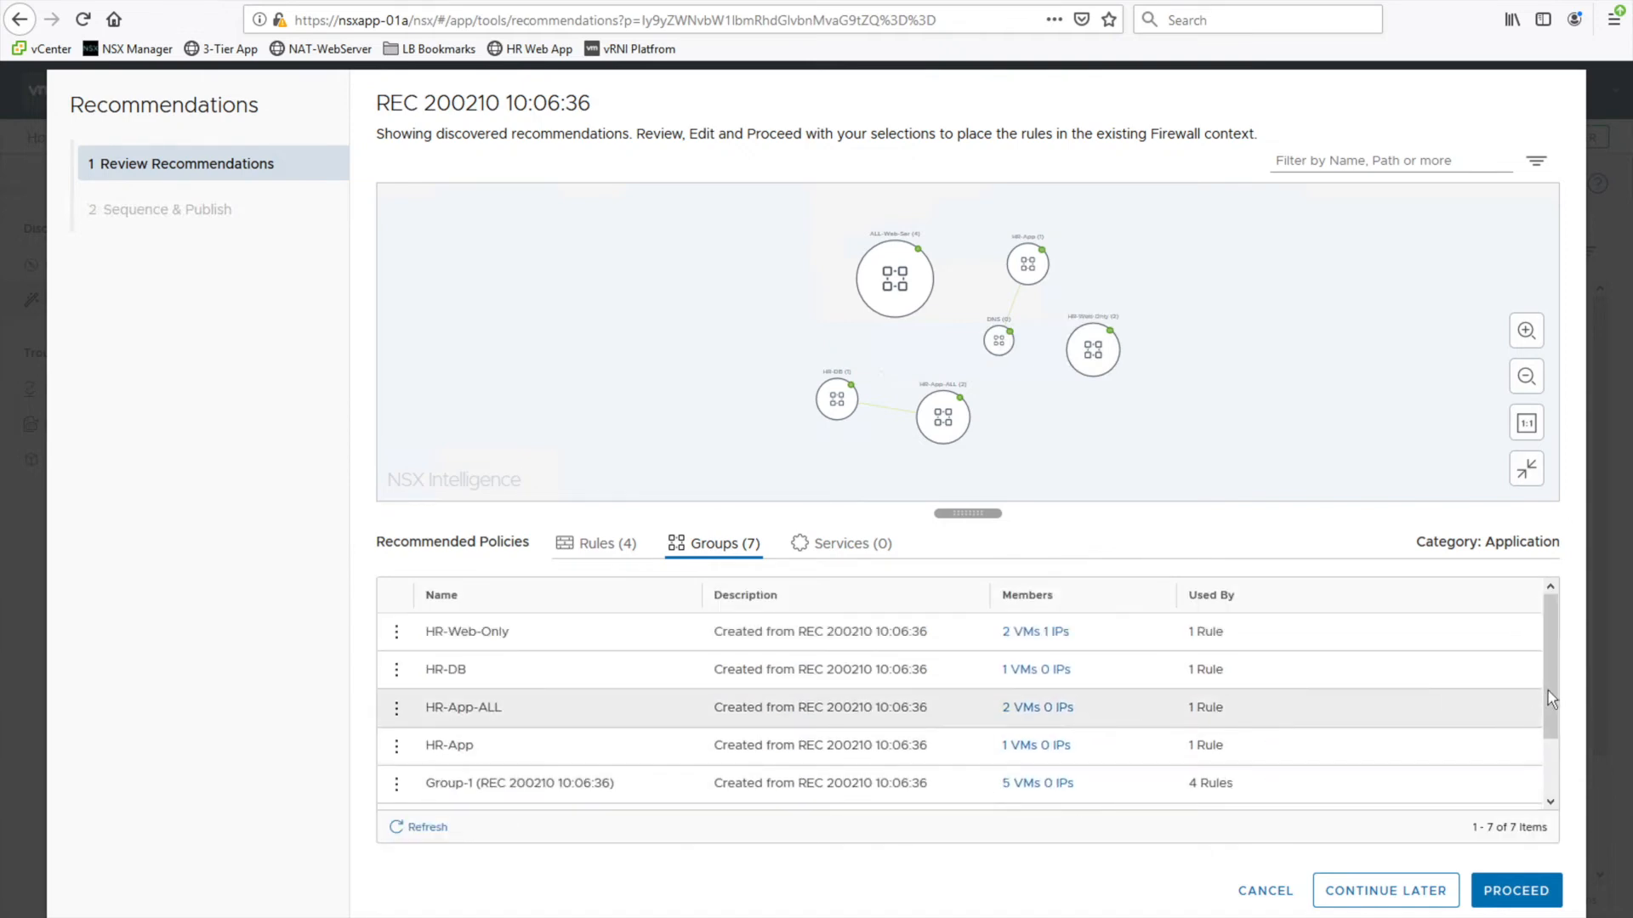
# Rename recommended group Group-1 as HR-All and save it
pyautogui.scroll(-2, 1550, 757)
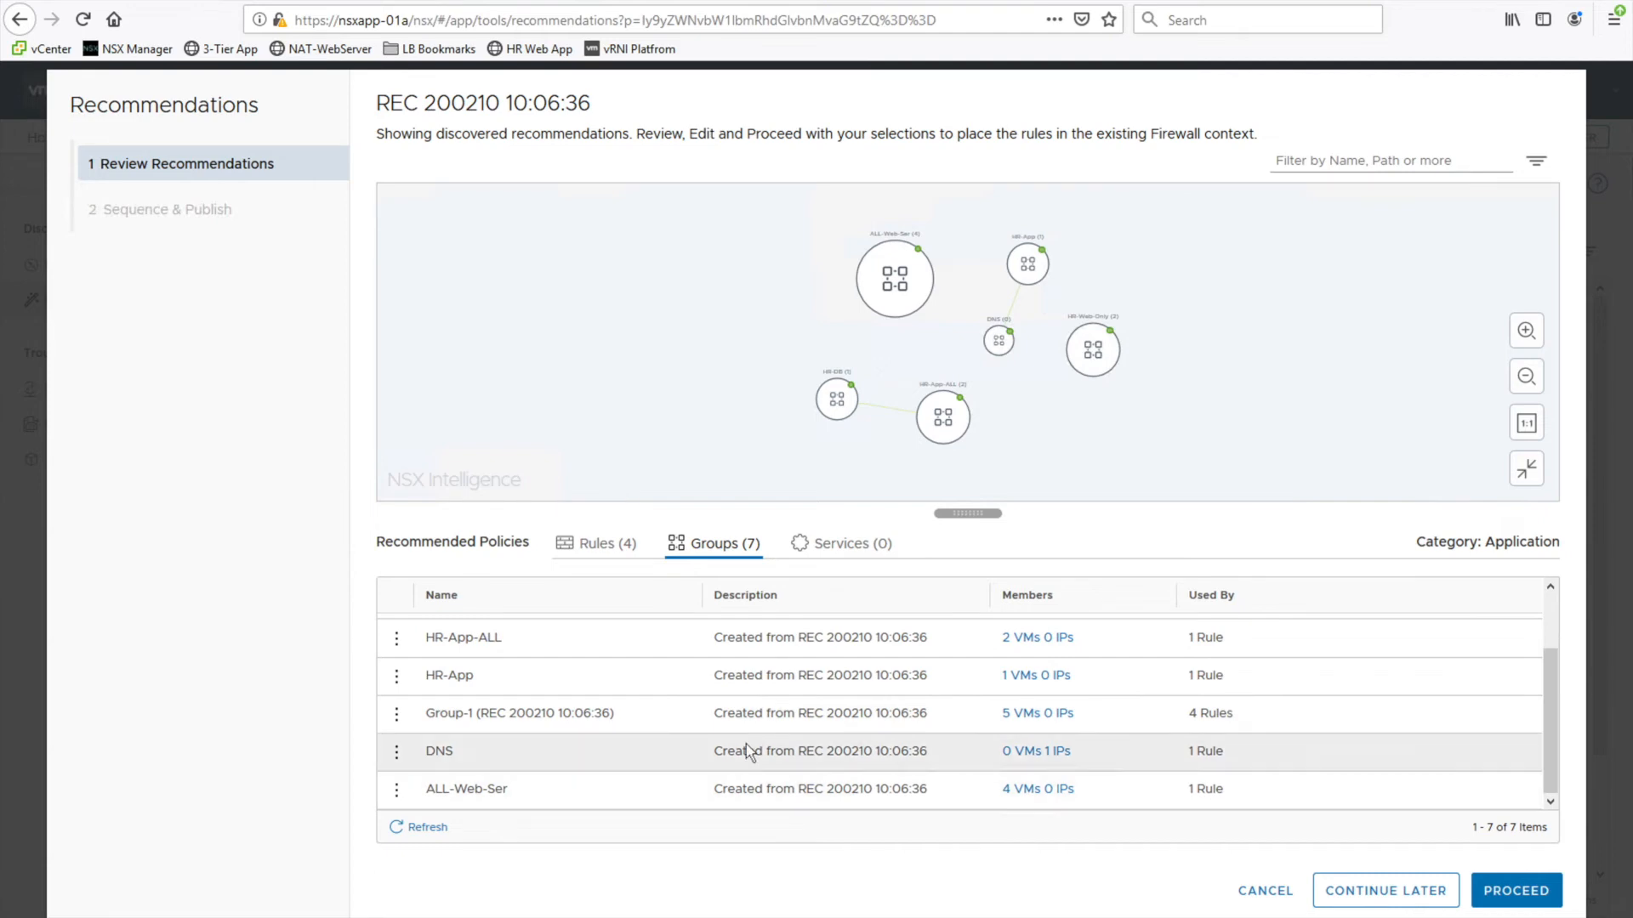
pyautogui.click(396, 715)
pyautogui.click(454, 705)
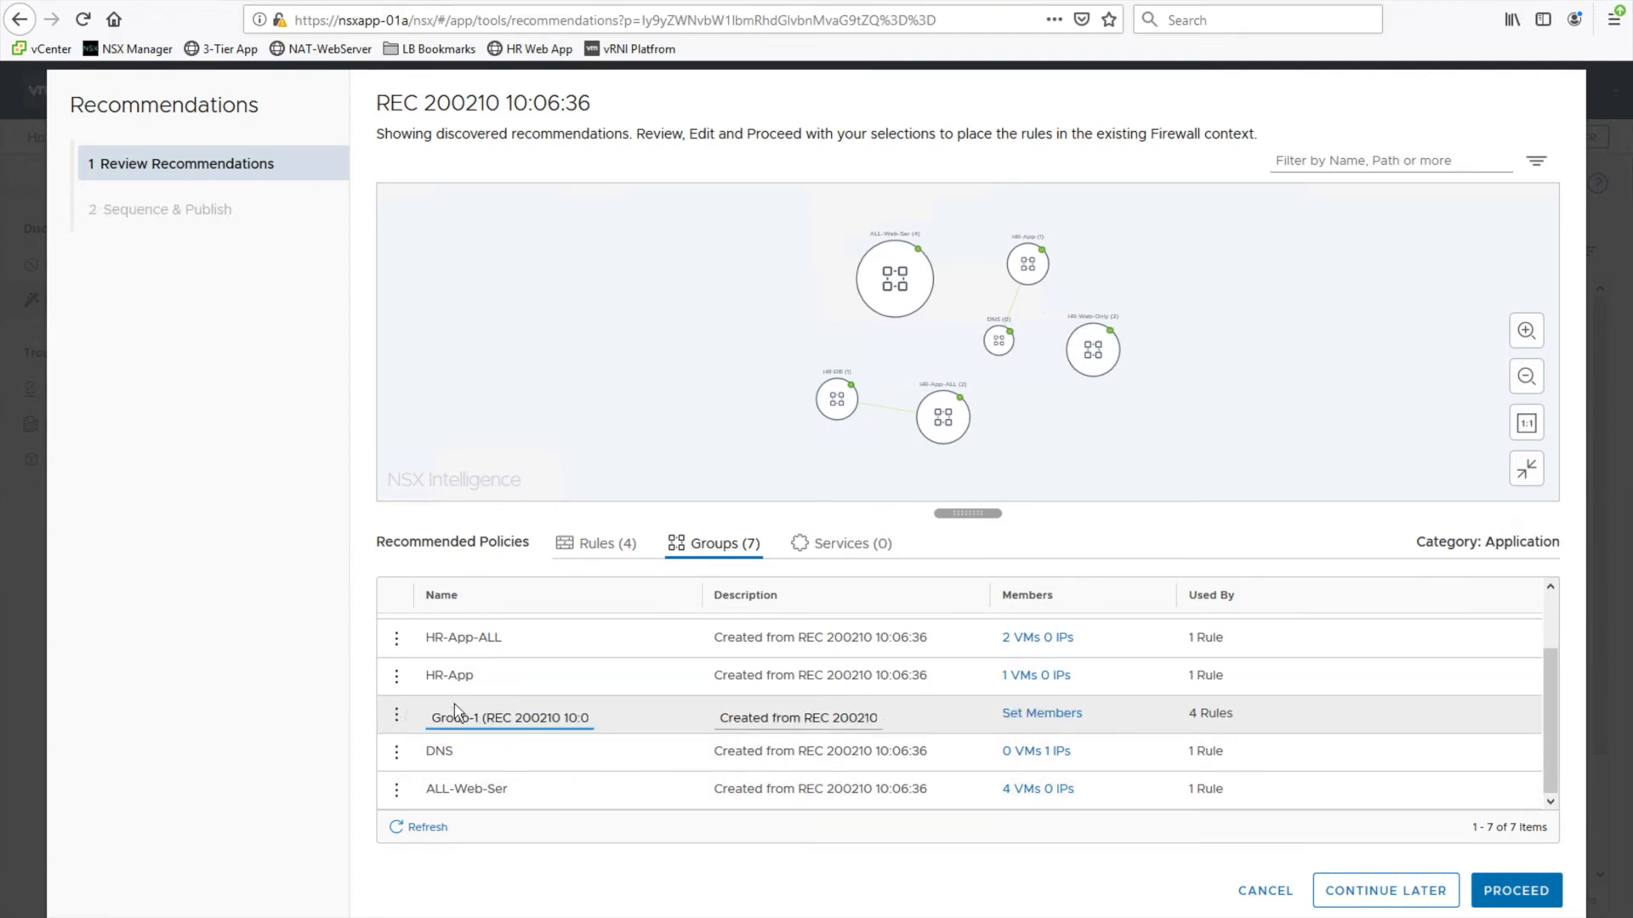
pyautogui.moveTo(433, 716); pyautogui.dragTo(688, 722)
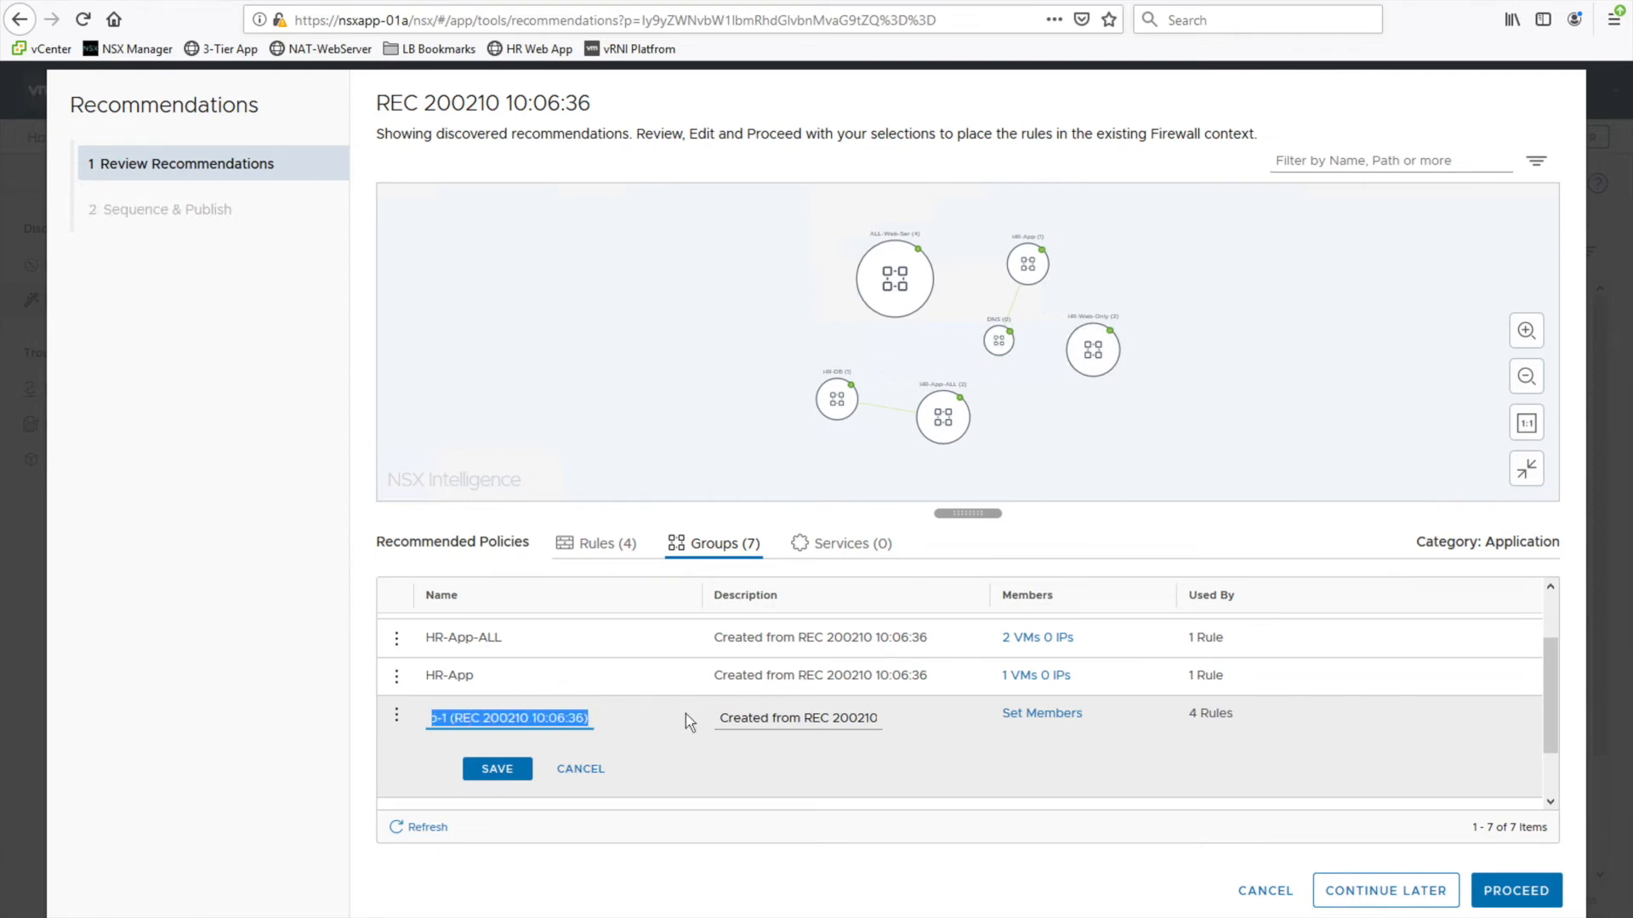
pyautogui.write('HR-All')
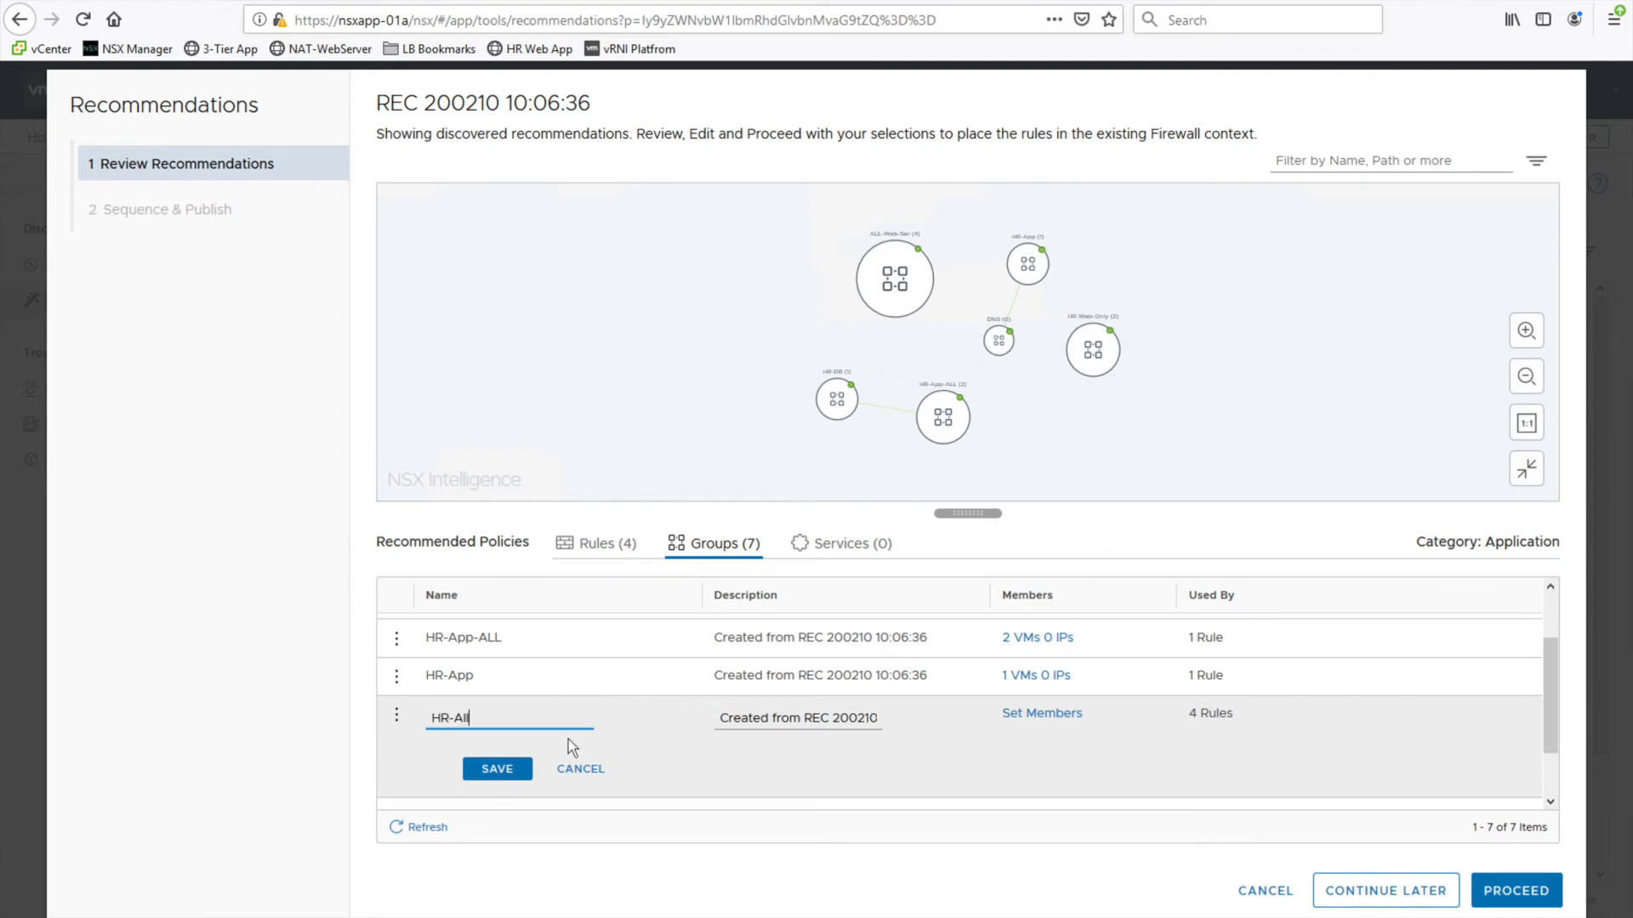
pyautogui.click(500, 769)
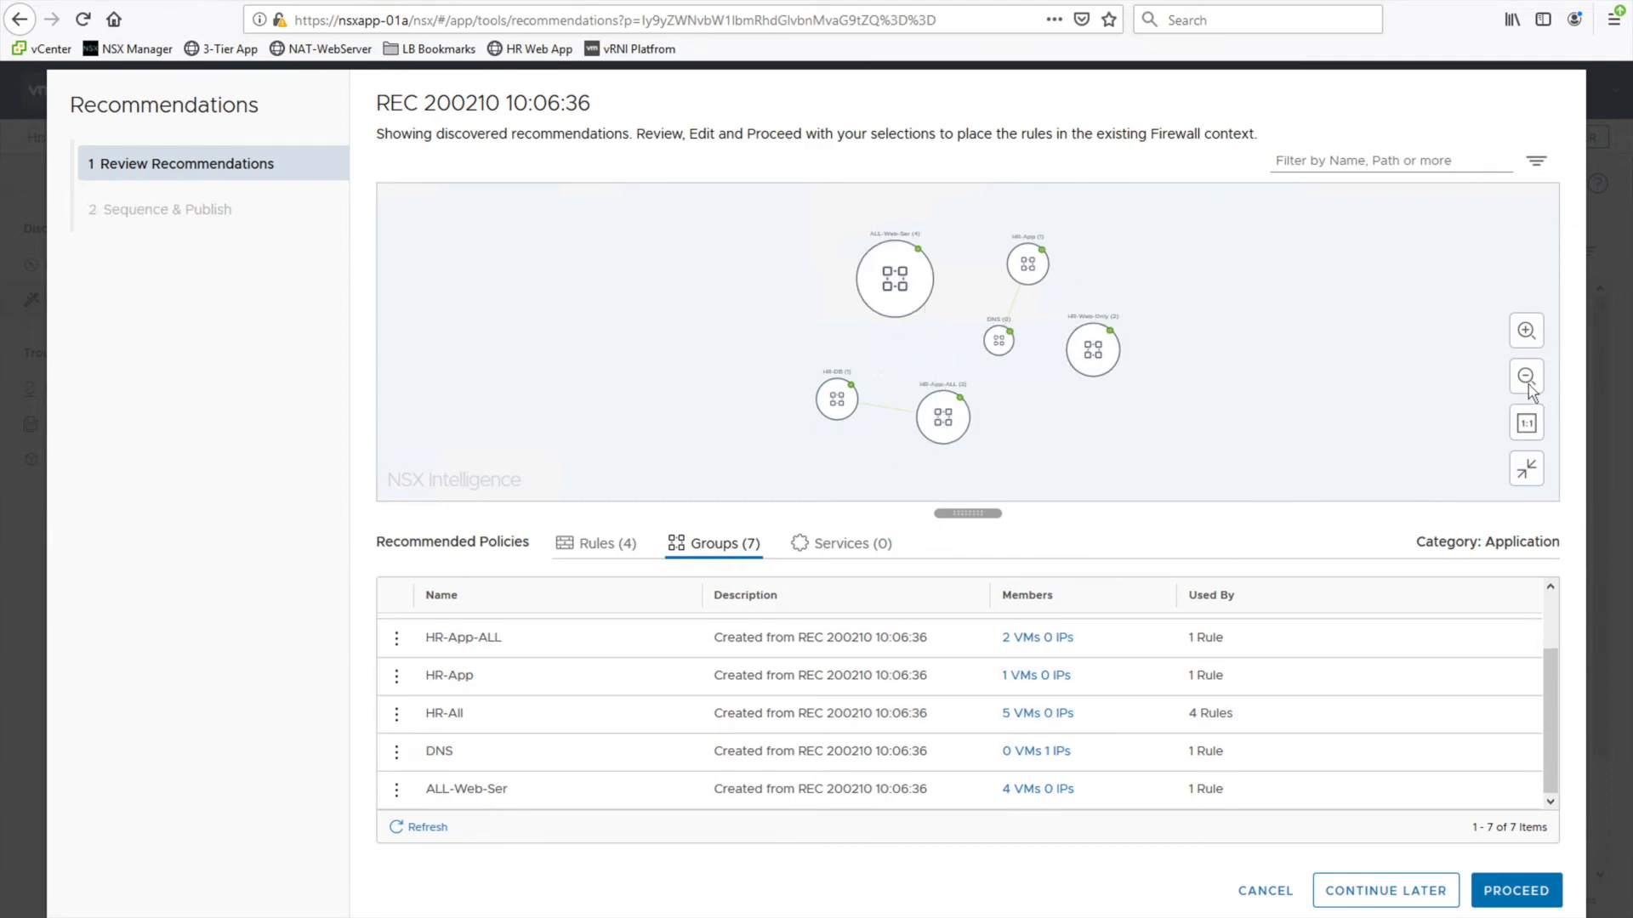
# Examine the renamed groups in the group map and view the actions available for the ALL-Web-Ser group
pyautogui.click(1535, 335)
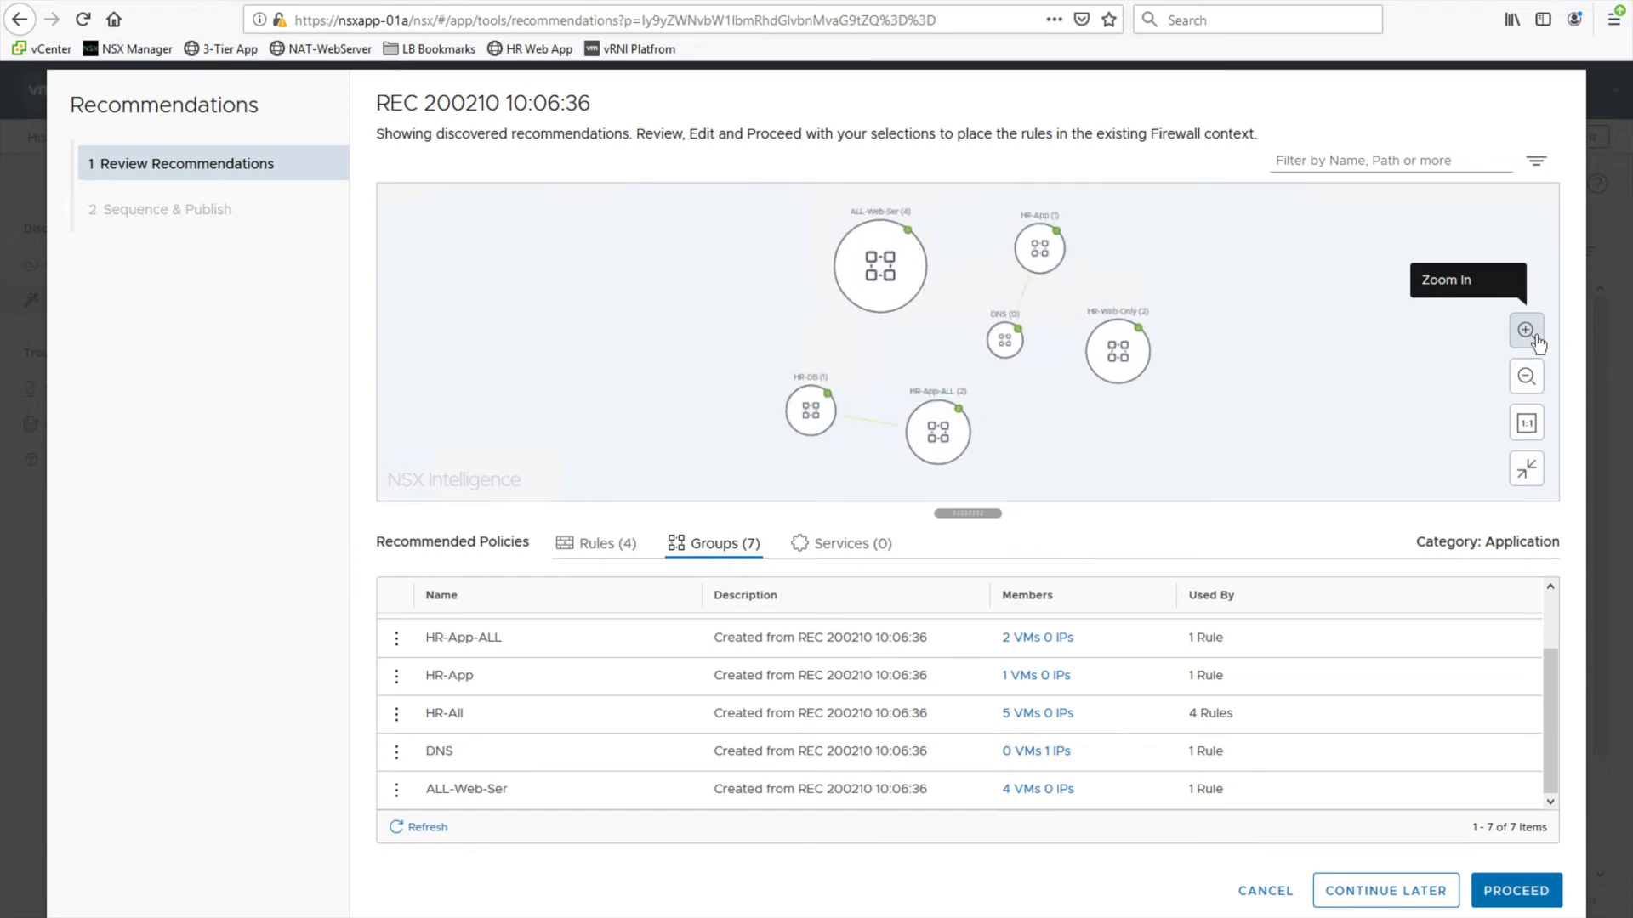
pyautogui.click(1536, 343)
pyautogui.click(1535, 344)
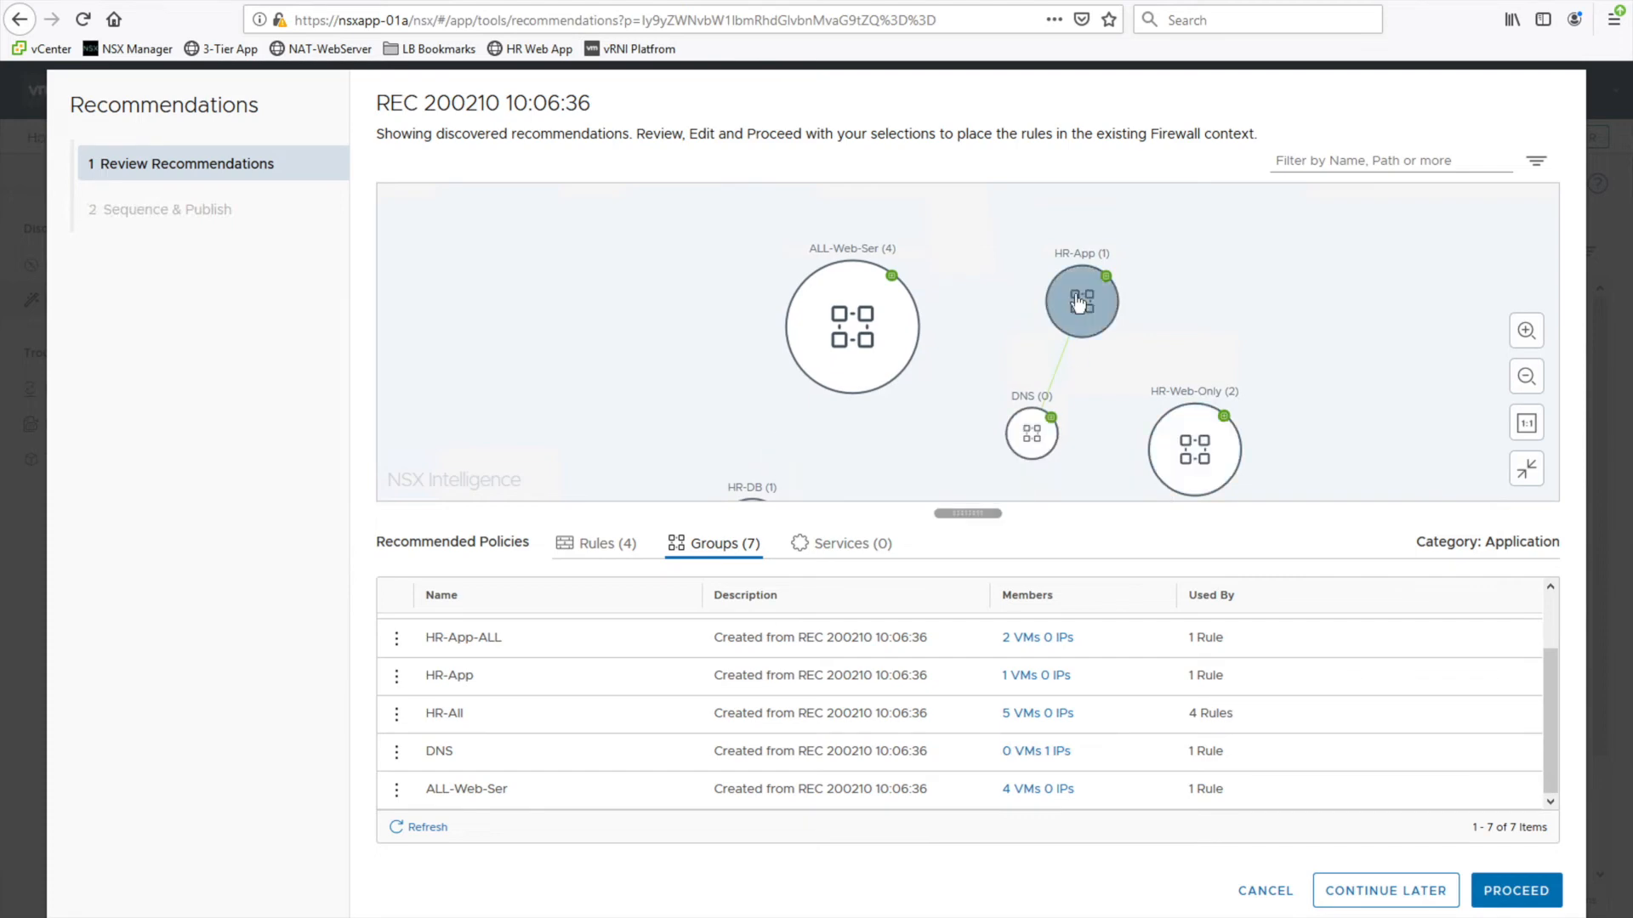
pyautogui.click(891, 338)
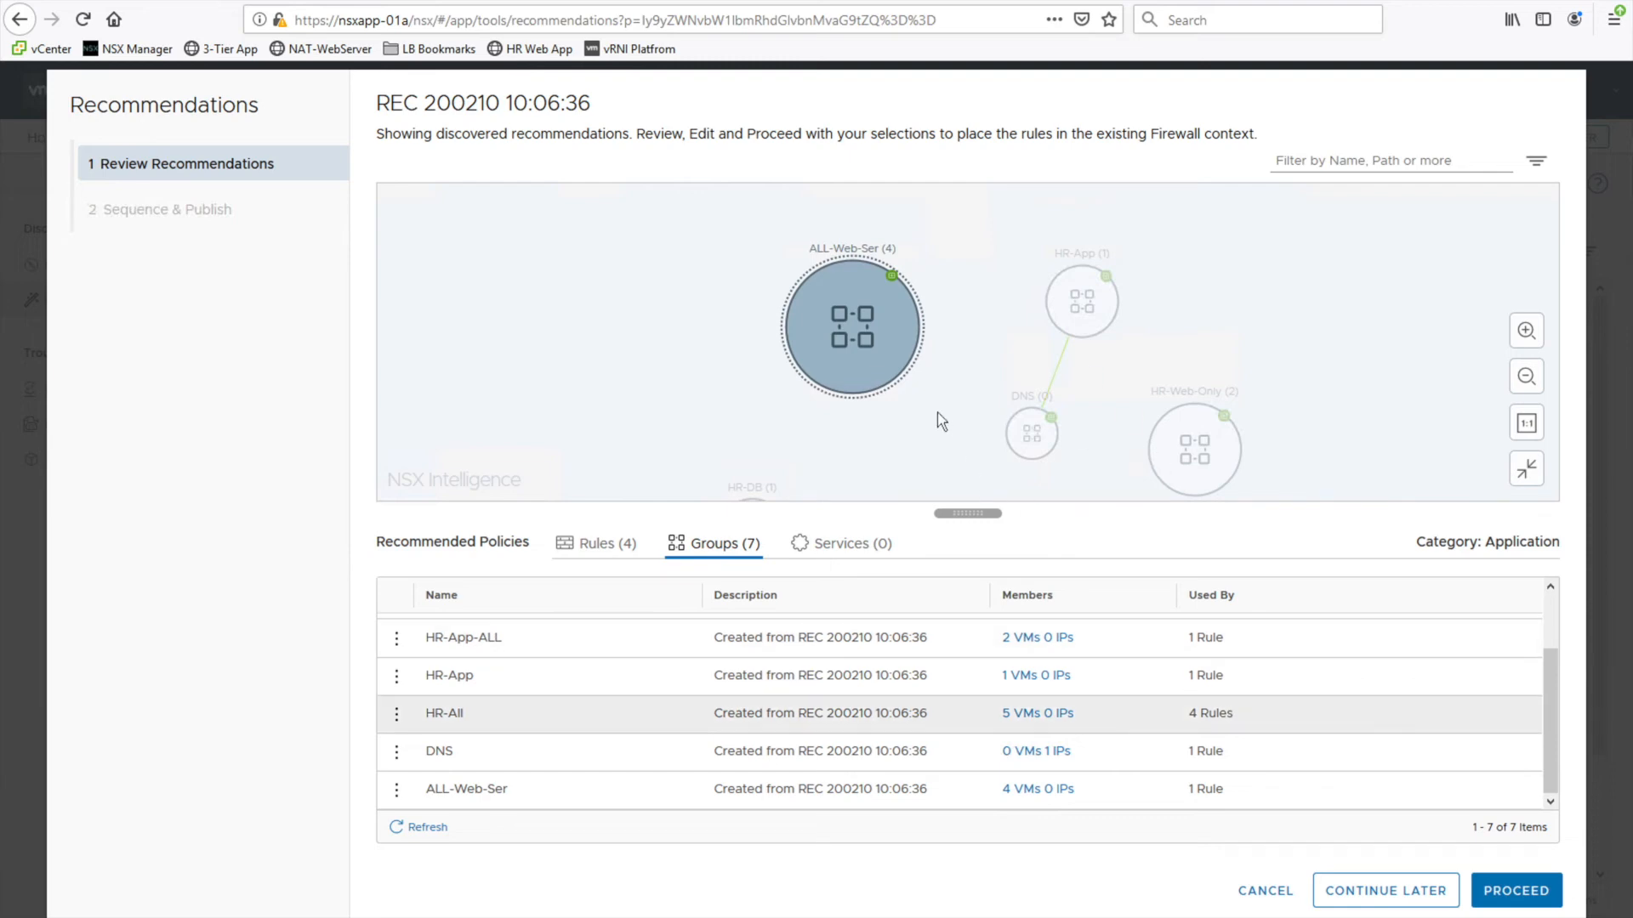
pyautogui.rightClick(880, 323)
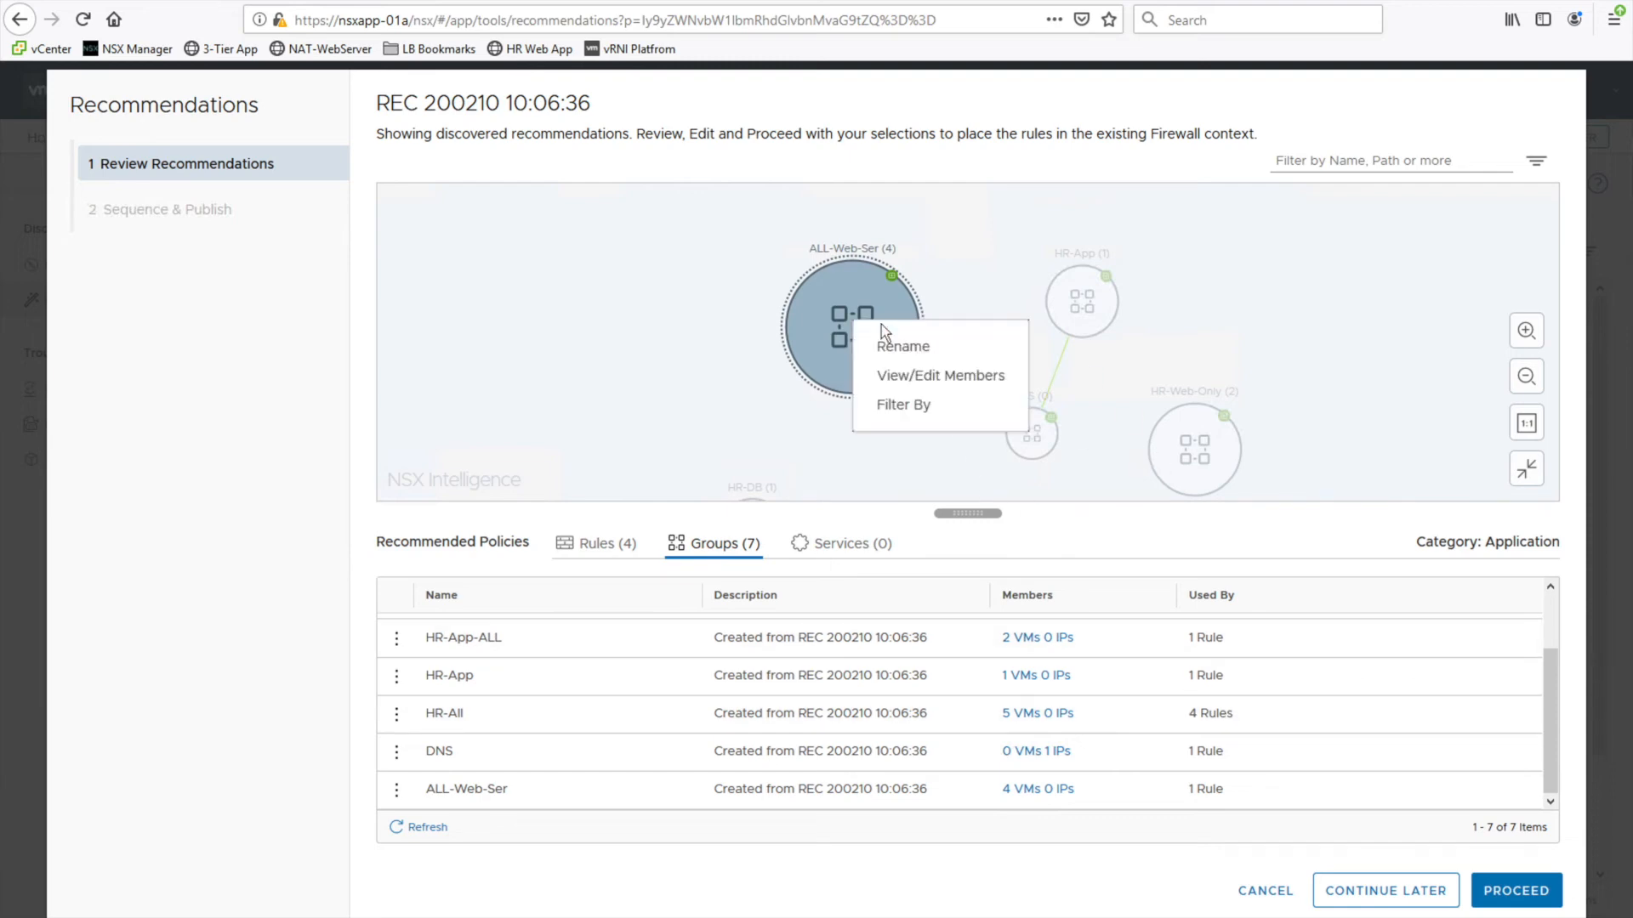
pyautogui.click(984, 256)
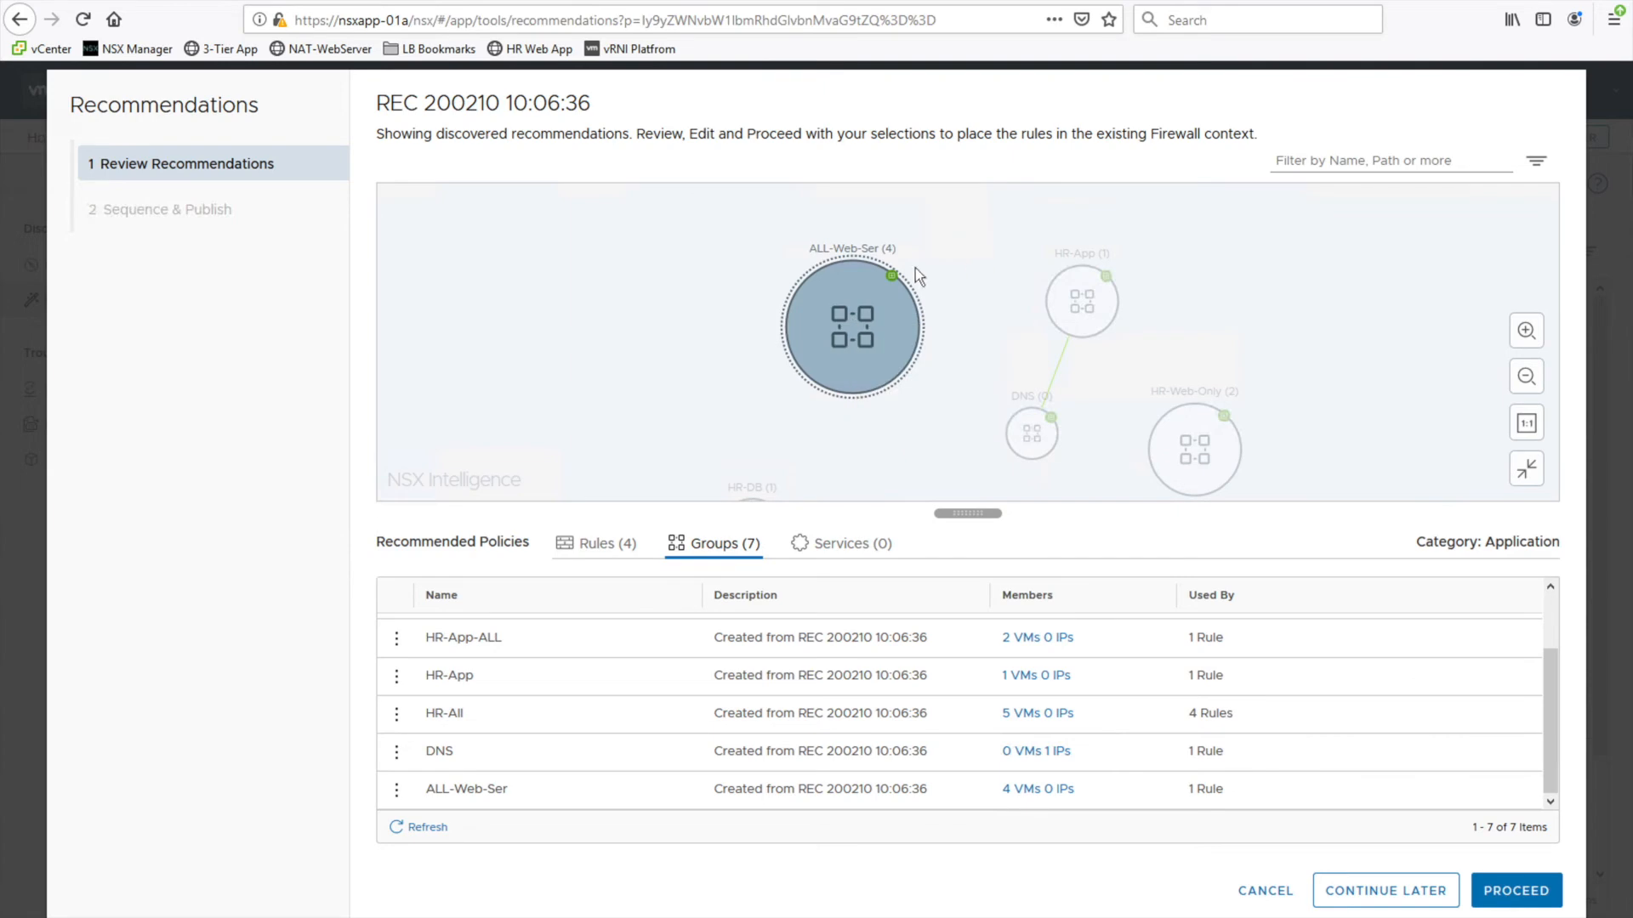
# Proceed to sequencing the recommendation and expand the policies REC 200210 10:06:36 and REC 200210 09:35:49 to compare their rules
pyautogui.click(1510, 900)
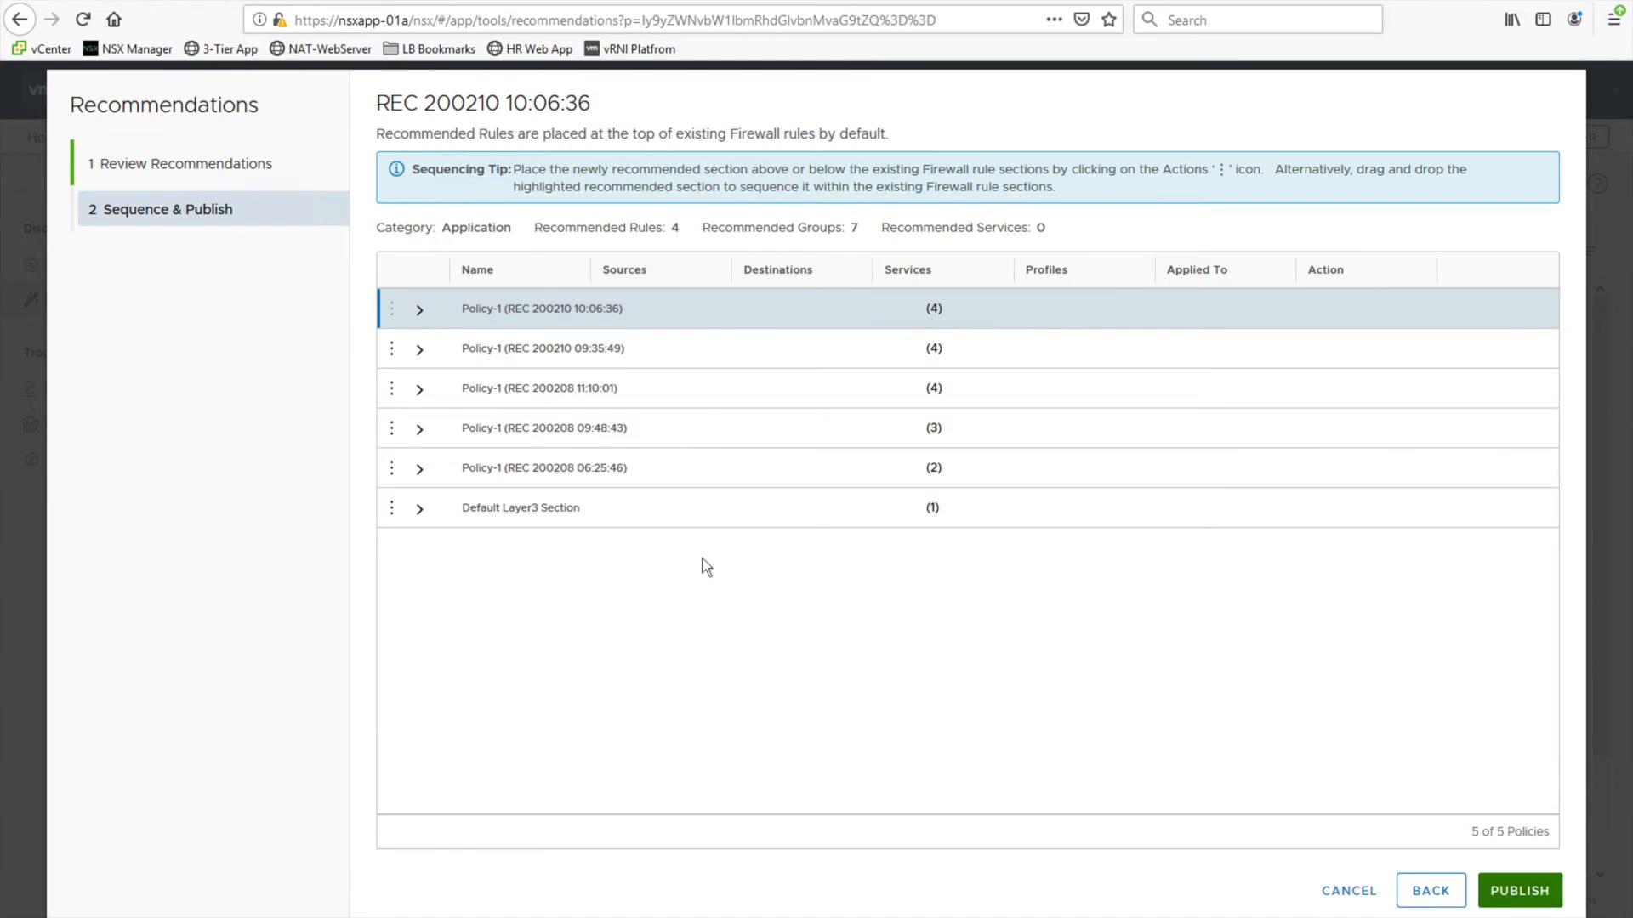
pyautogui.click(419, 311)
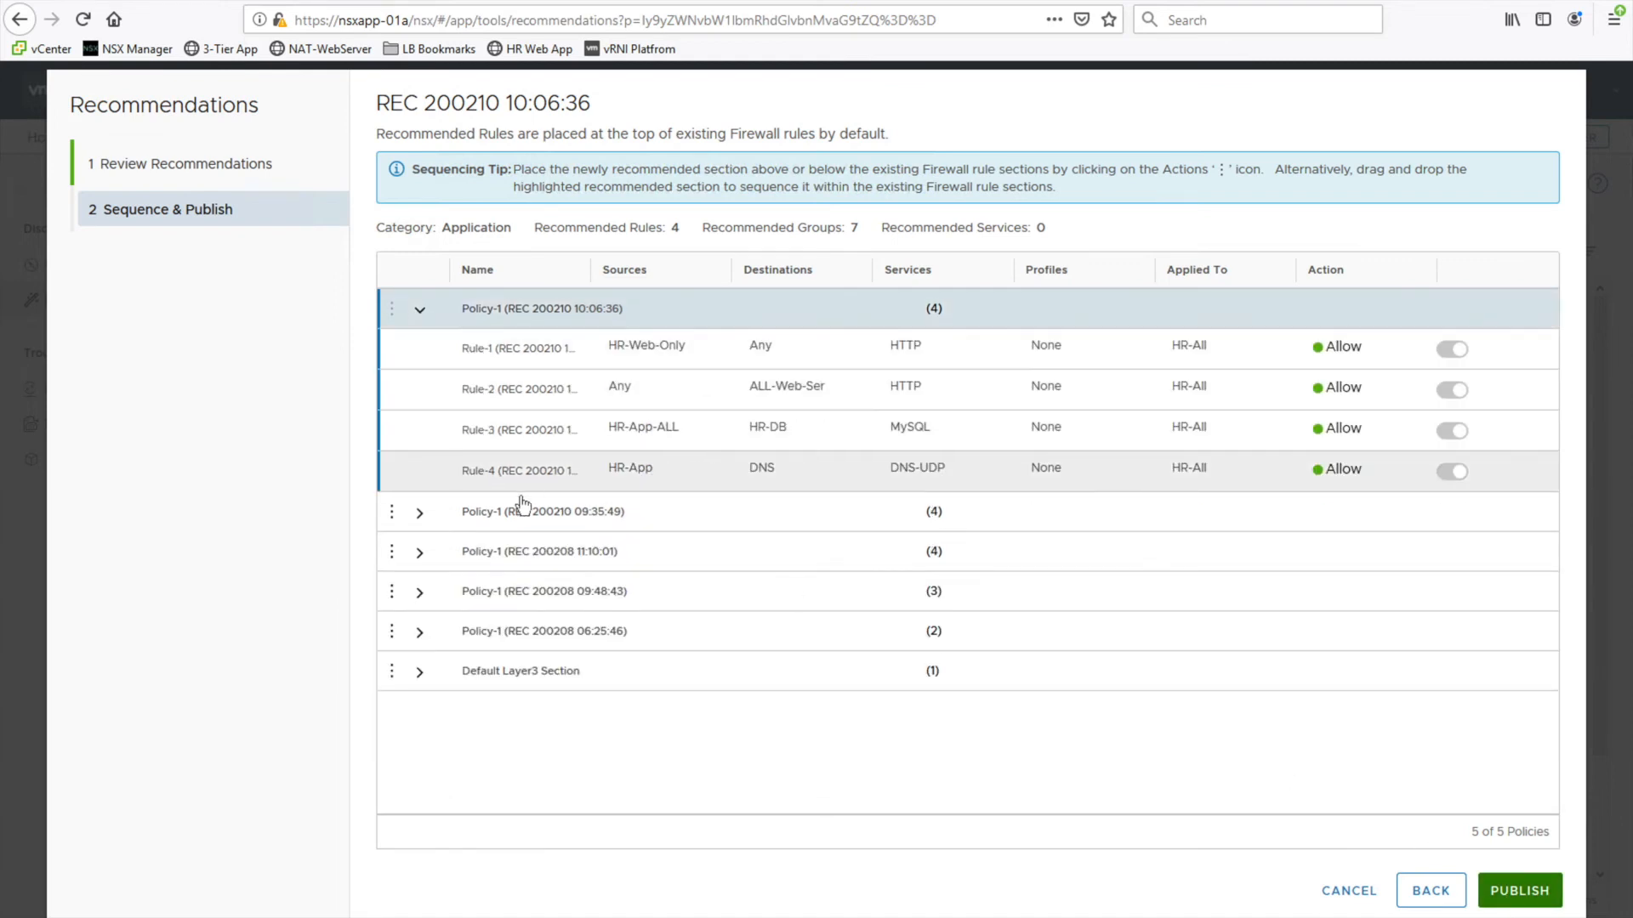
pyautogui.click(412, 513)
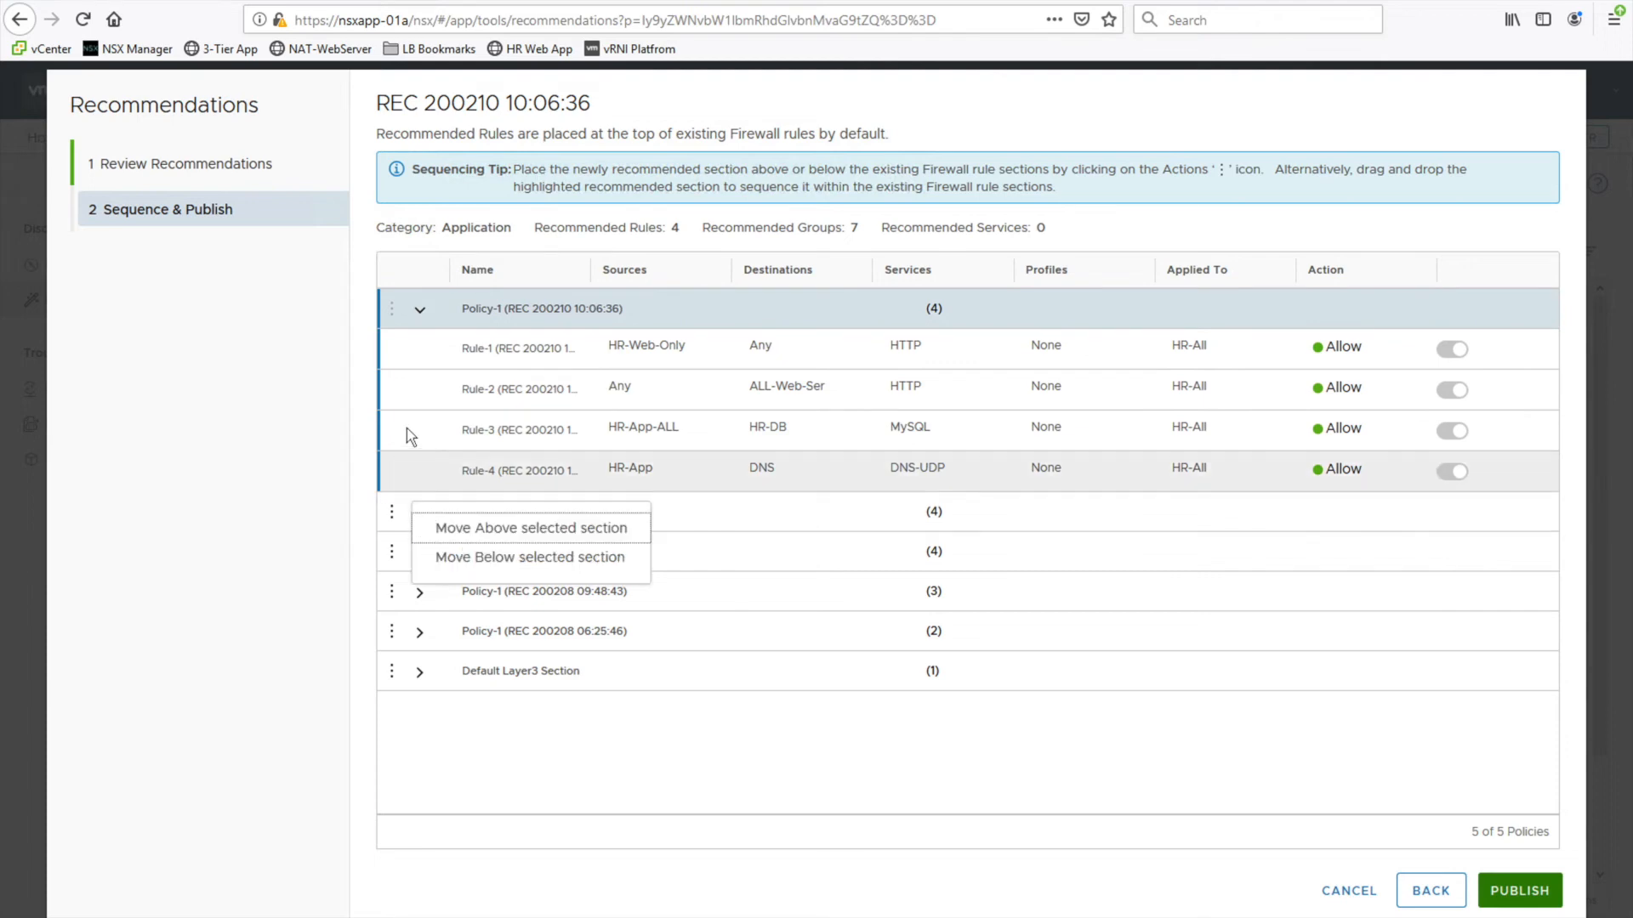
pyautogui.click(338, 438)
pyautogui.click(421, 517)
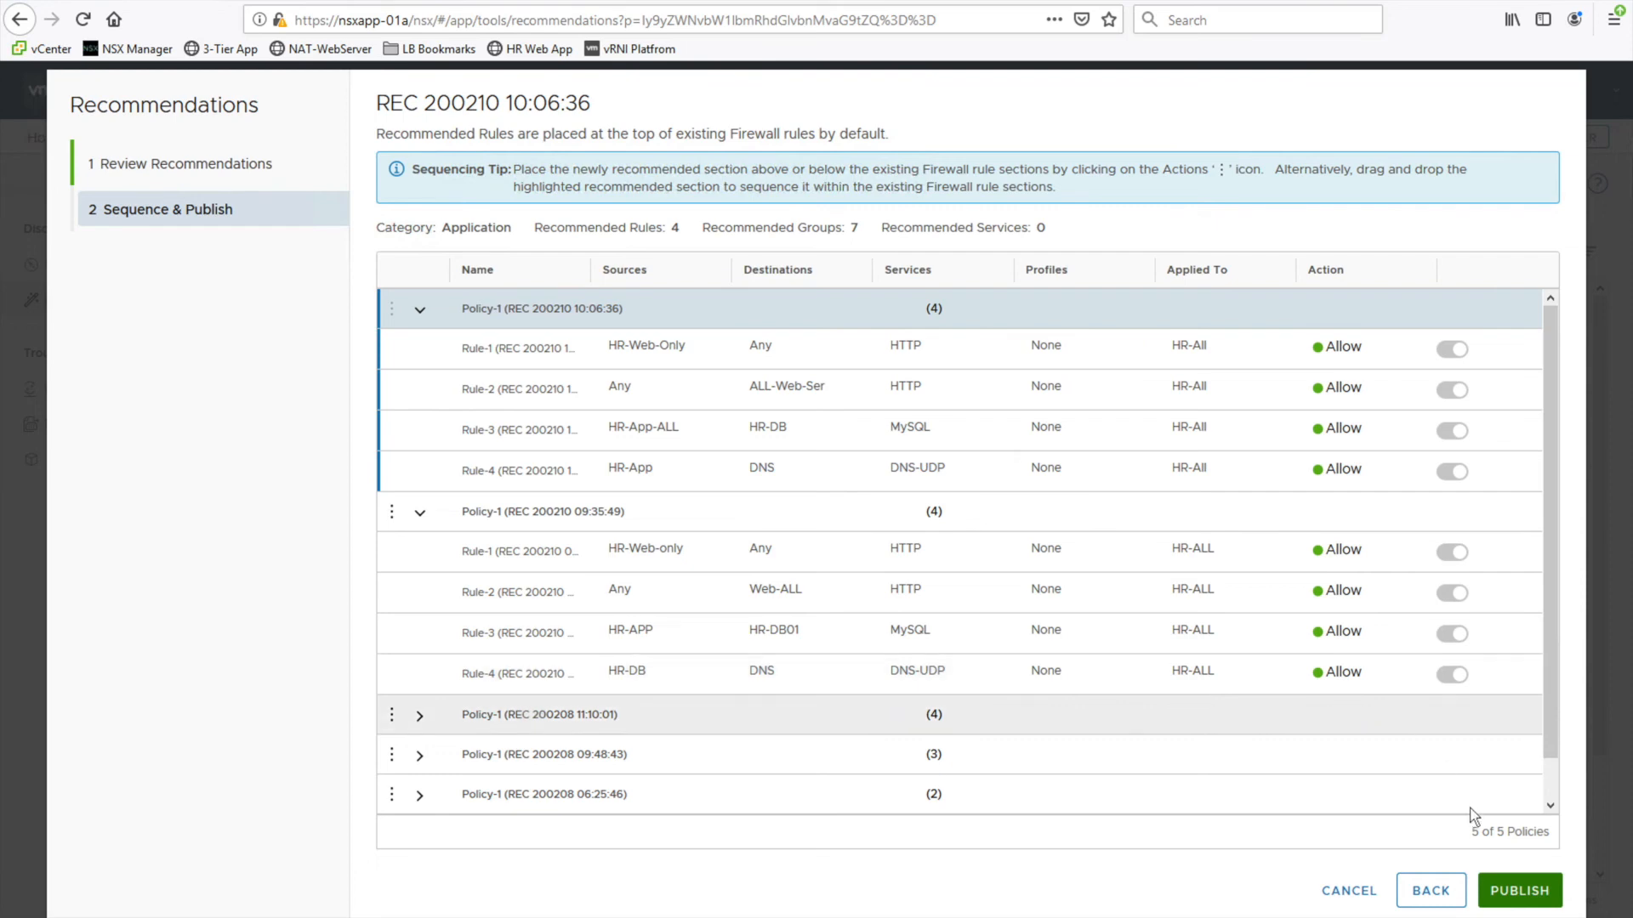
# Publish the recommended rules, confirming the publication, and view them in the Distributed Firewall table
pyautogui.click(1504, 892)
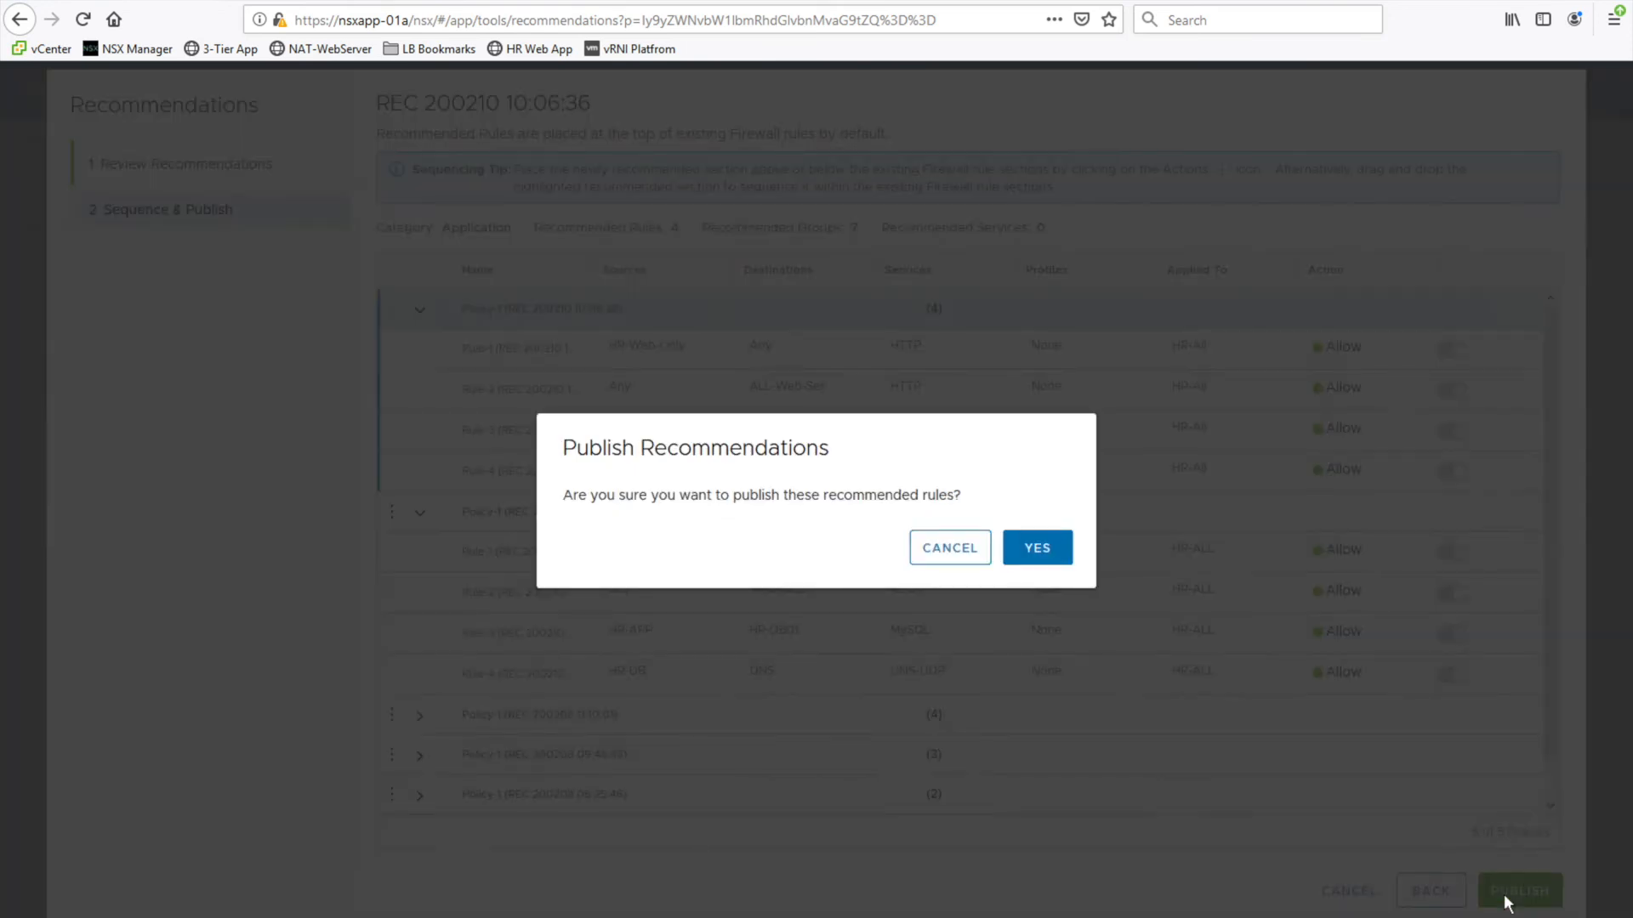
pyautogui.click(1015, 551)
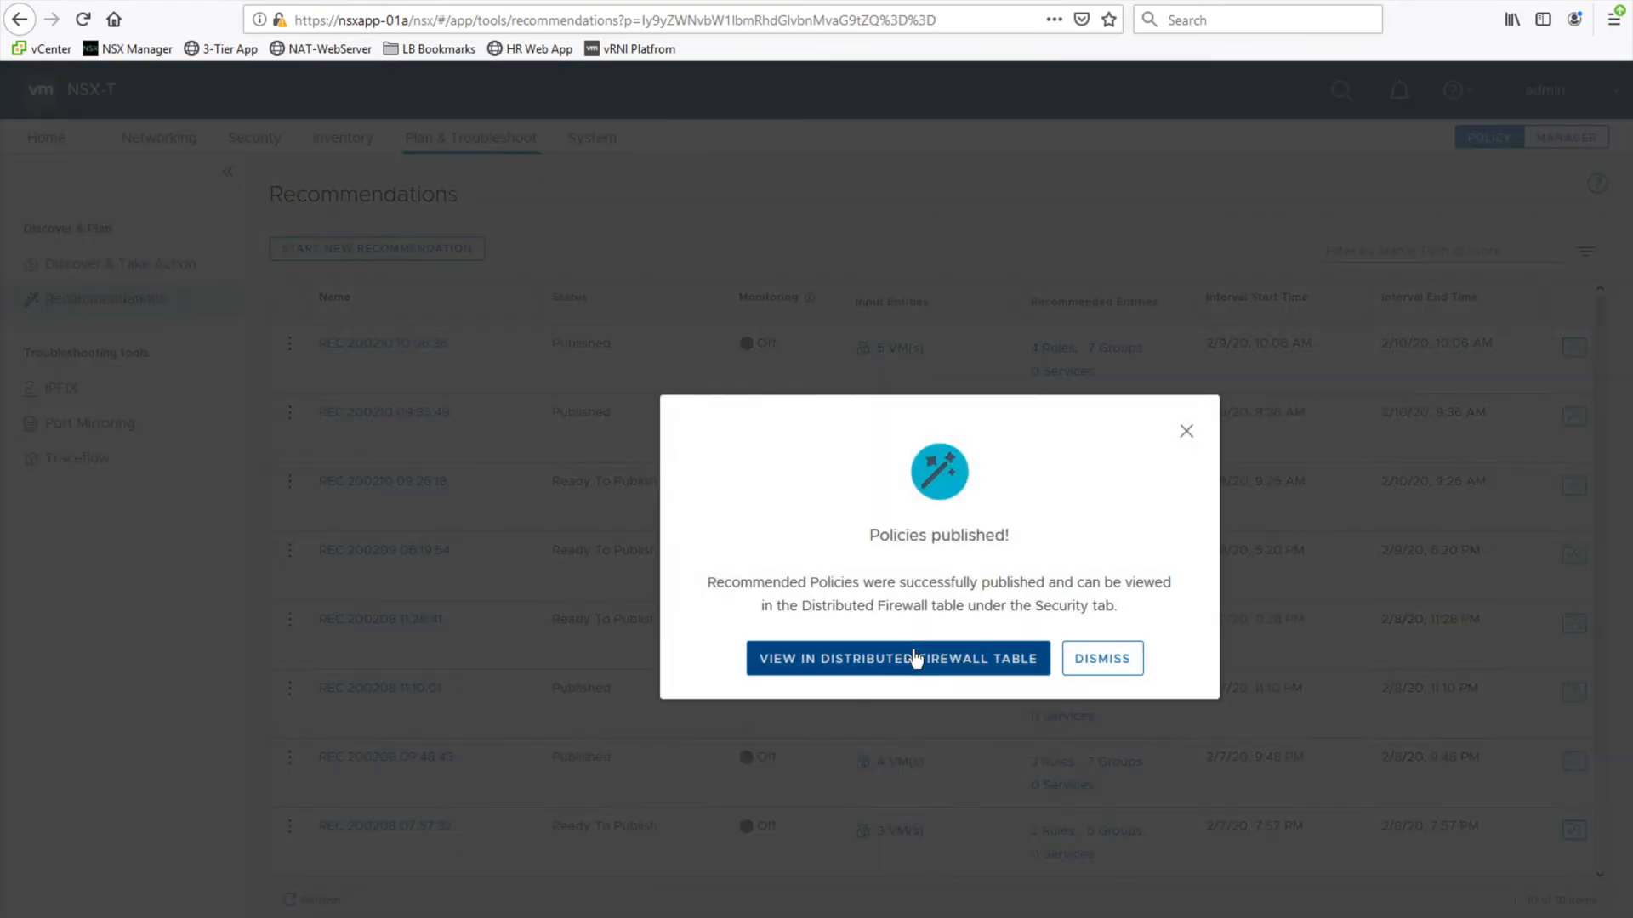
pyautogui.click(914, 656)
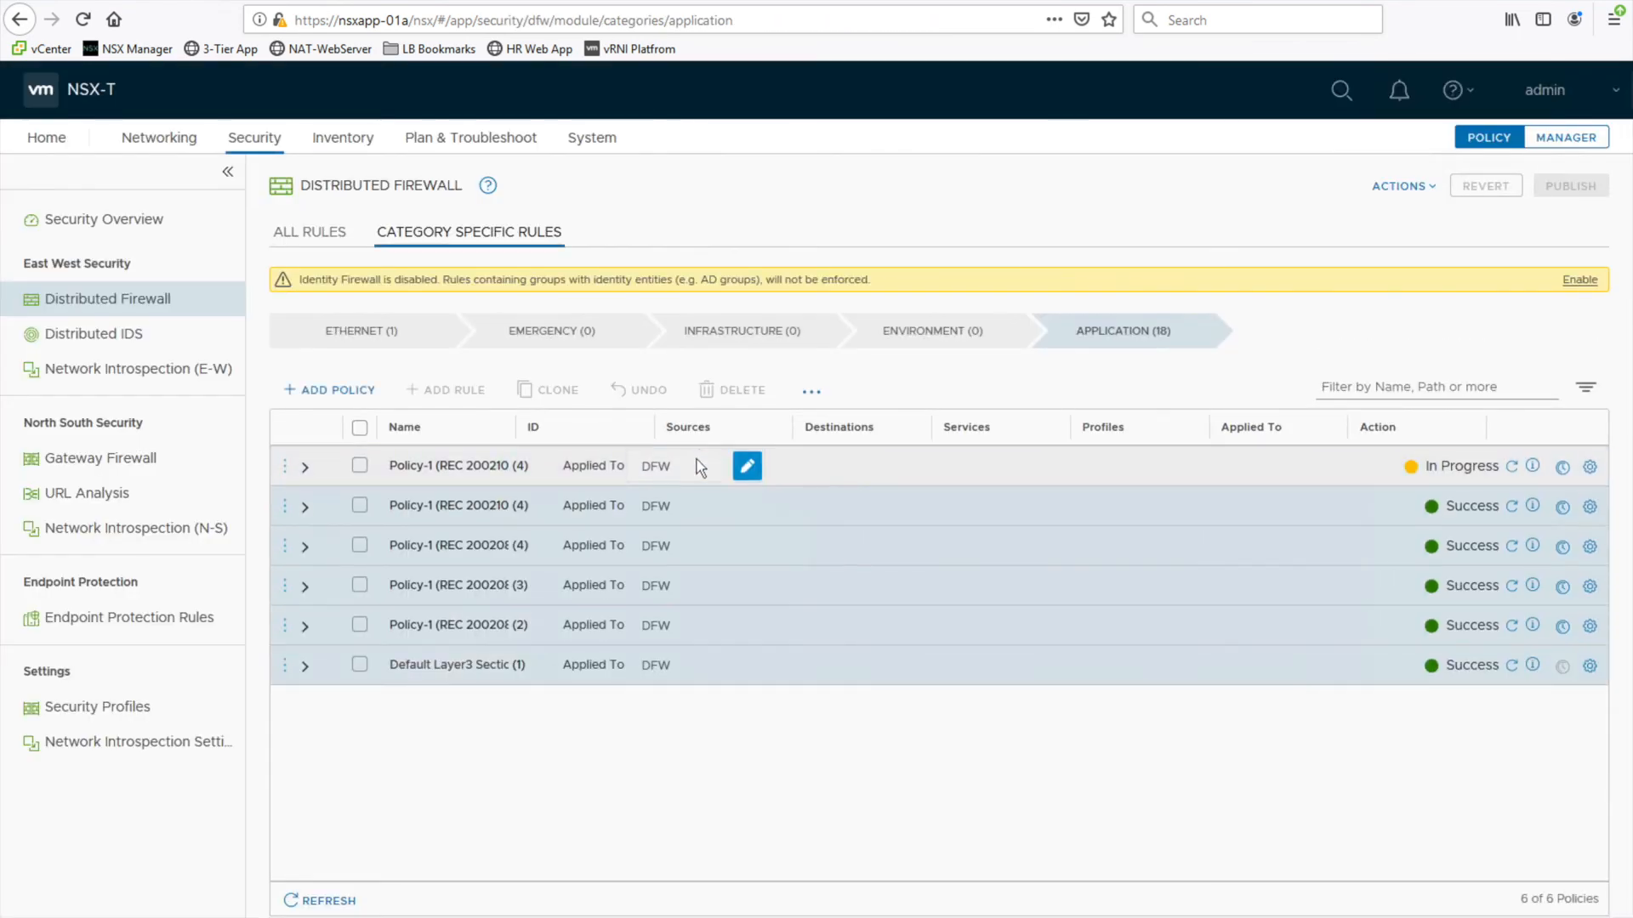
# Expand the newly published policy at the head of the Application category and rename it HR 3 tier App
pyautogui.click(305, 468)
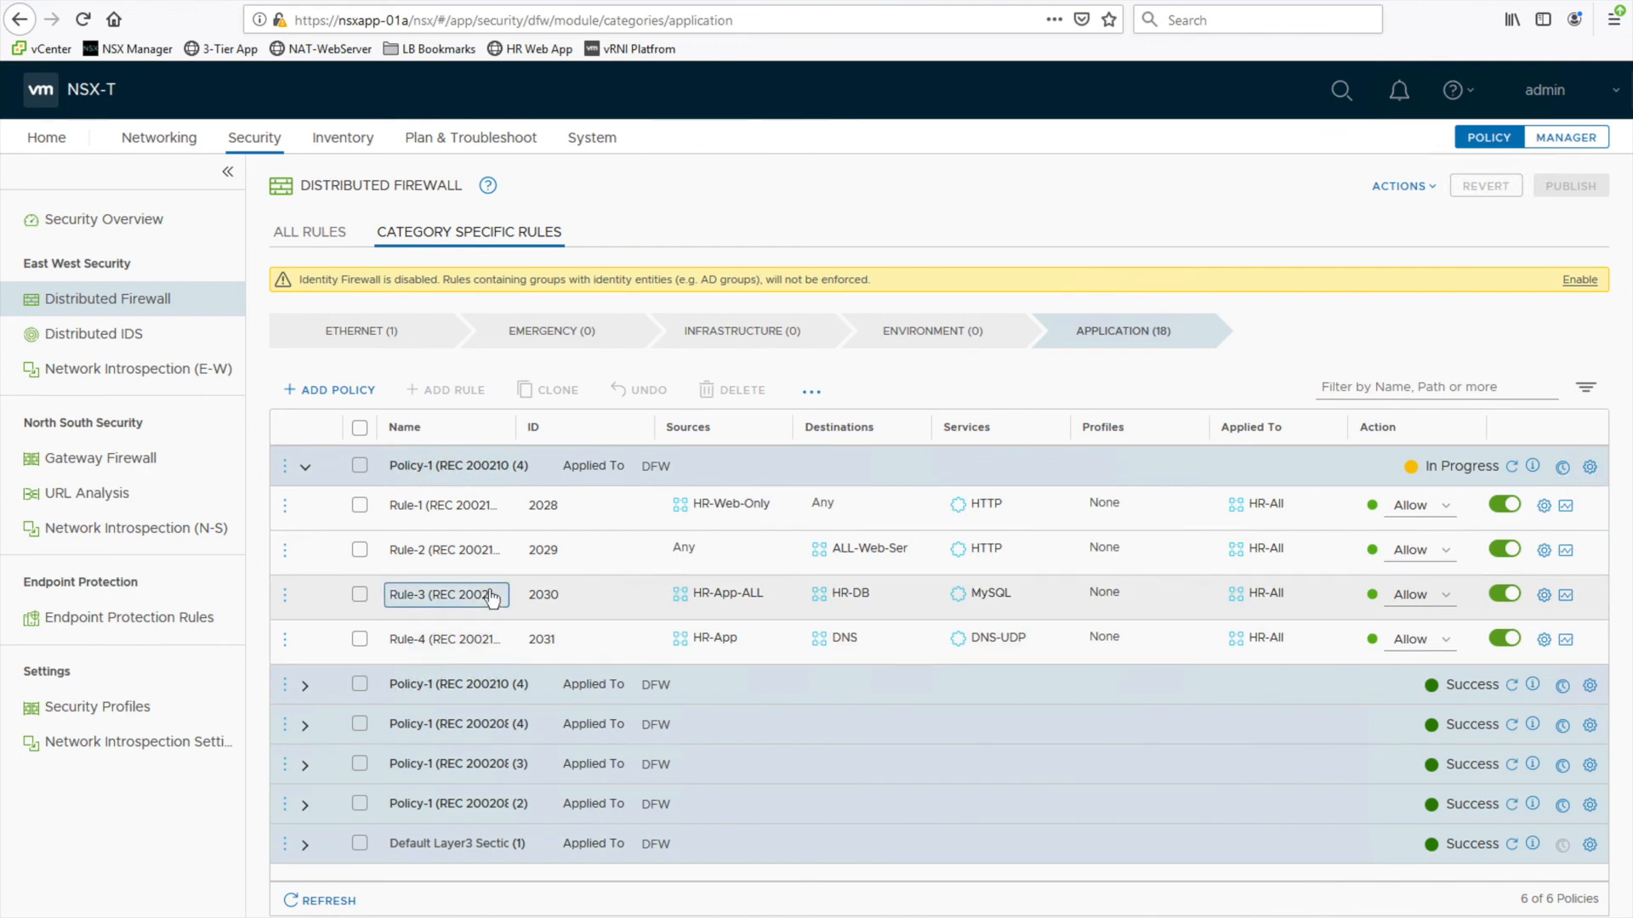
pyautogui.rightClick(440, 470)
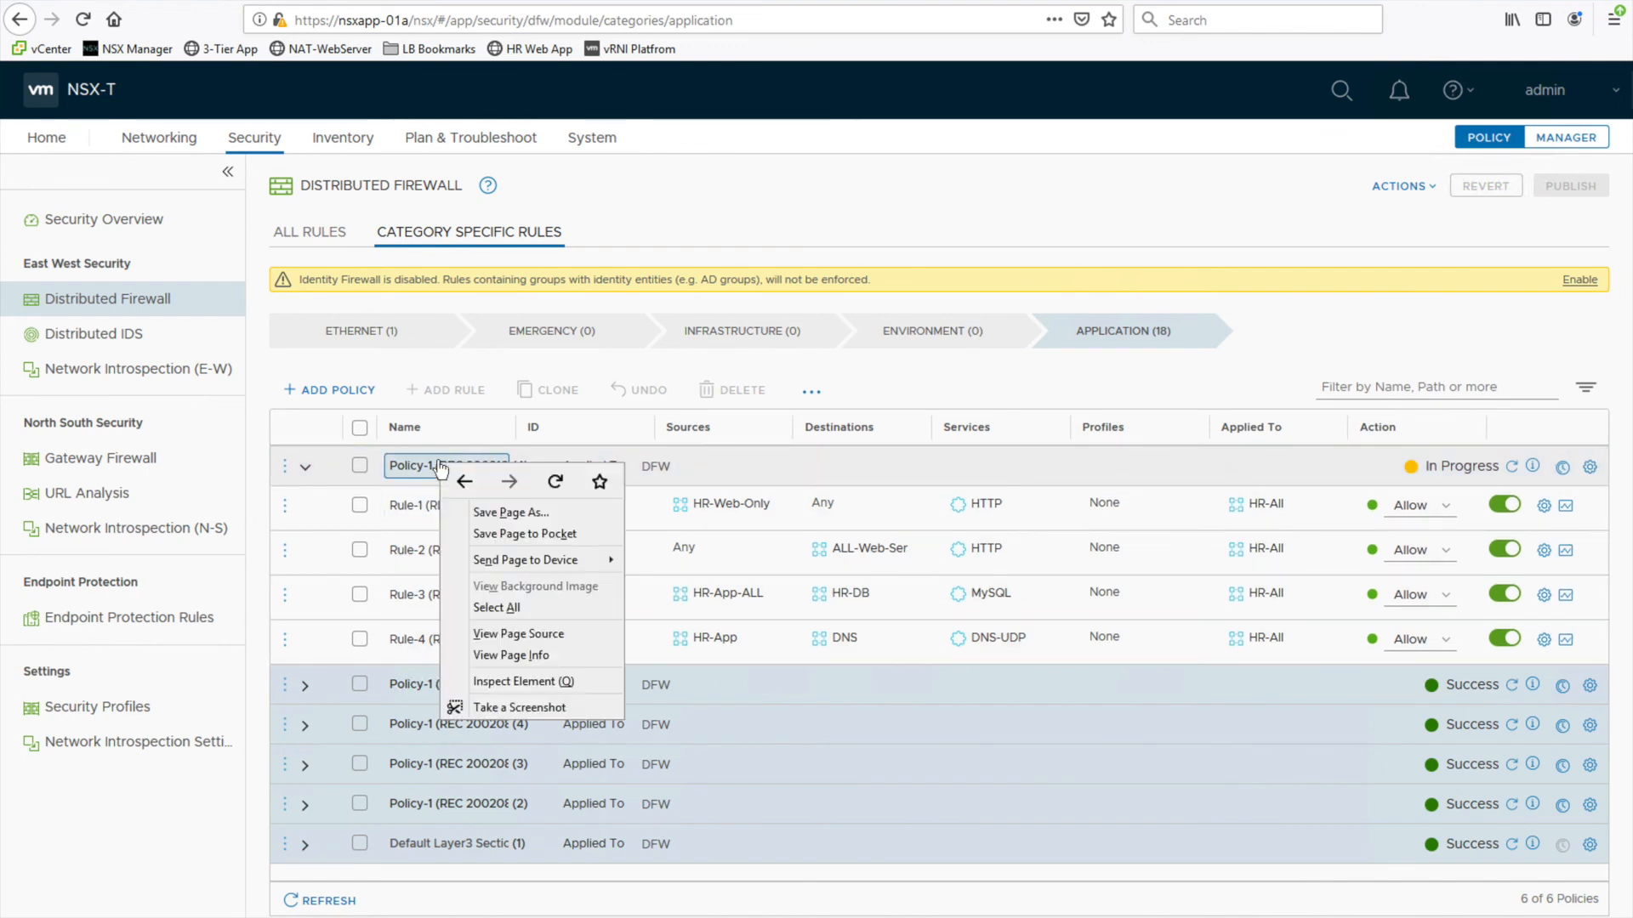
pyautogui.click(413, 469)
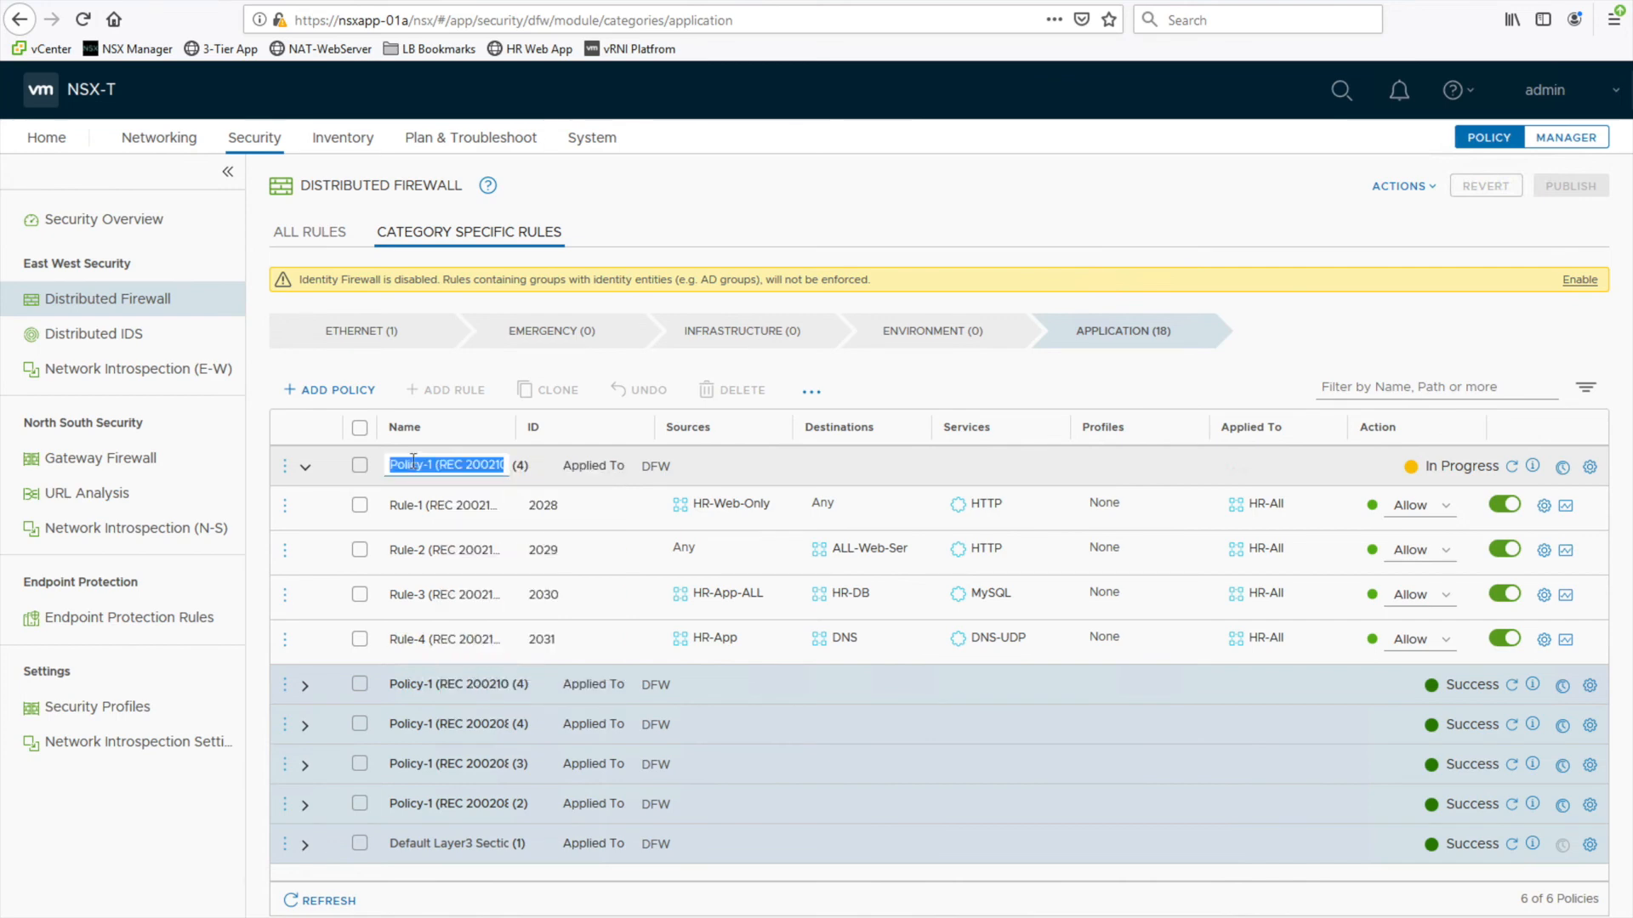
pyautogui.write('HR')
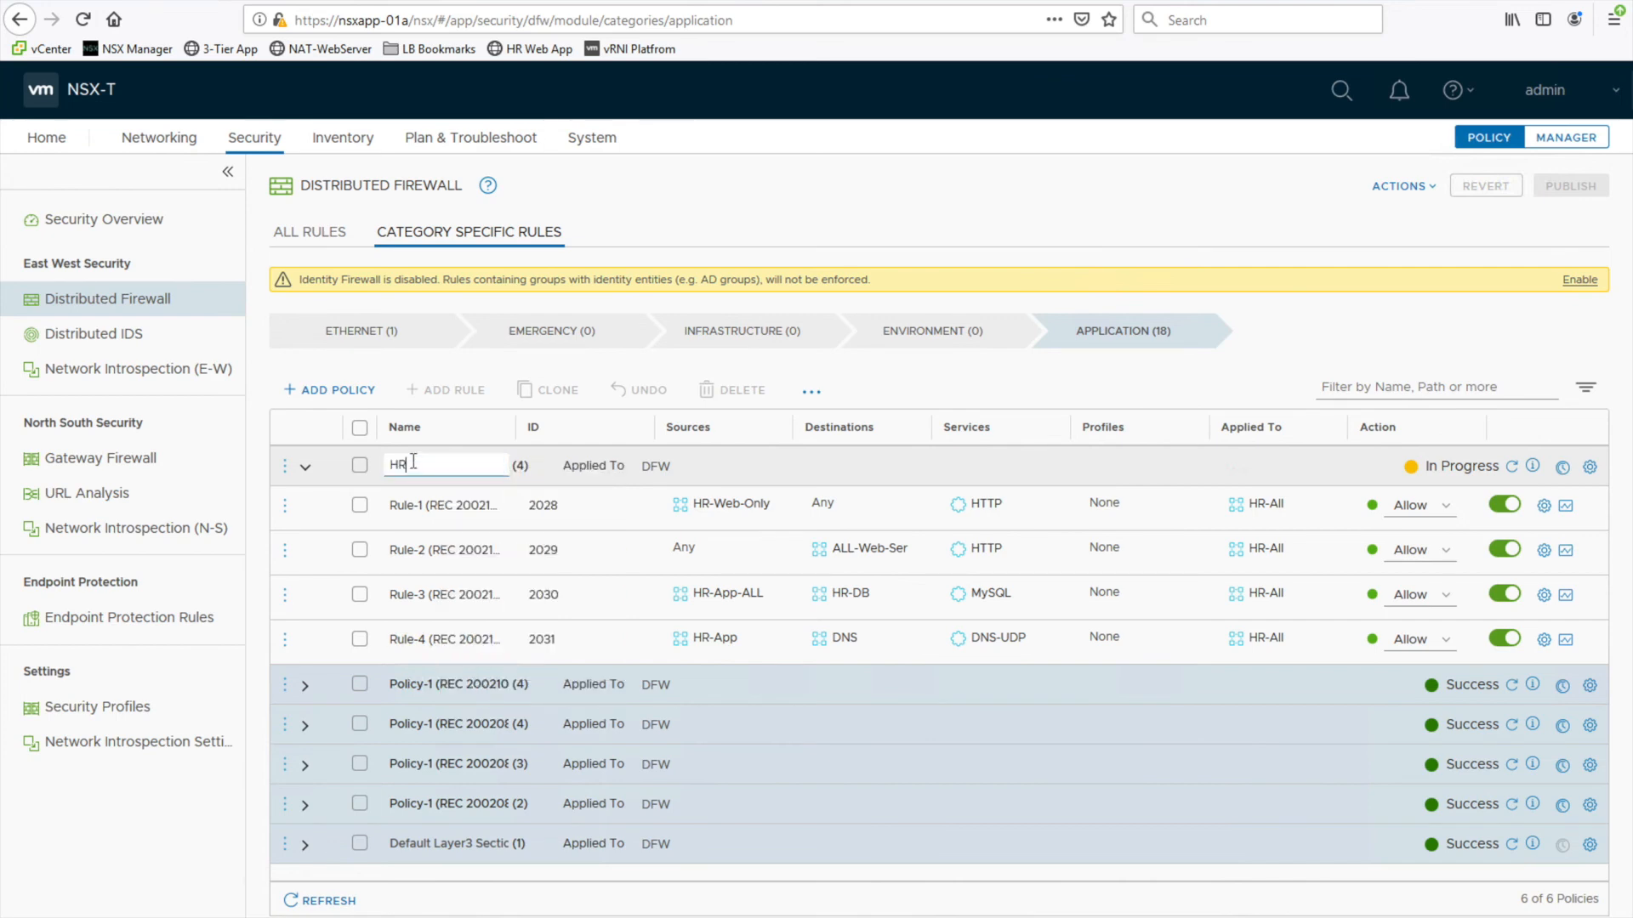
pyautogui.write(' 3 tier App')
pyautogui.press('Return')
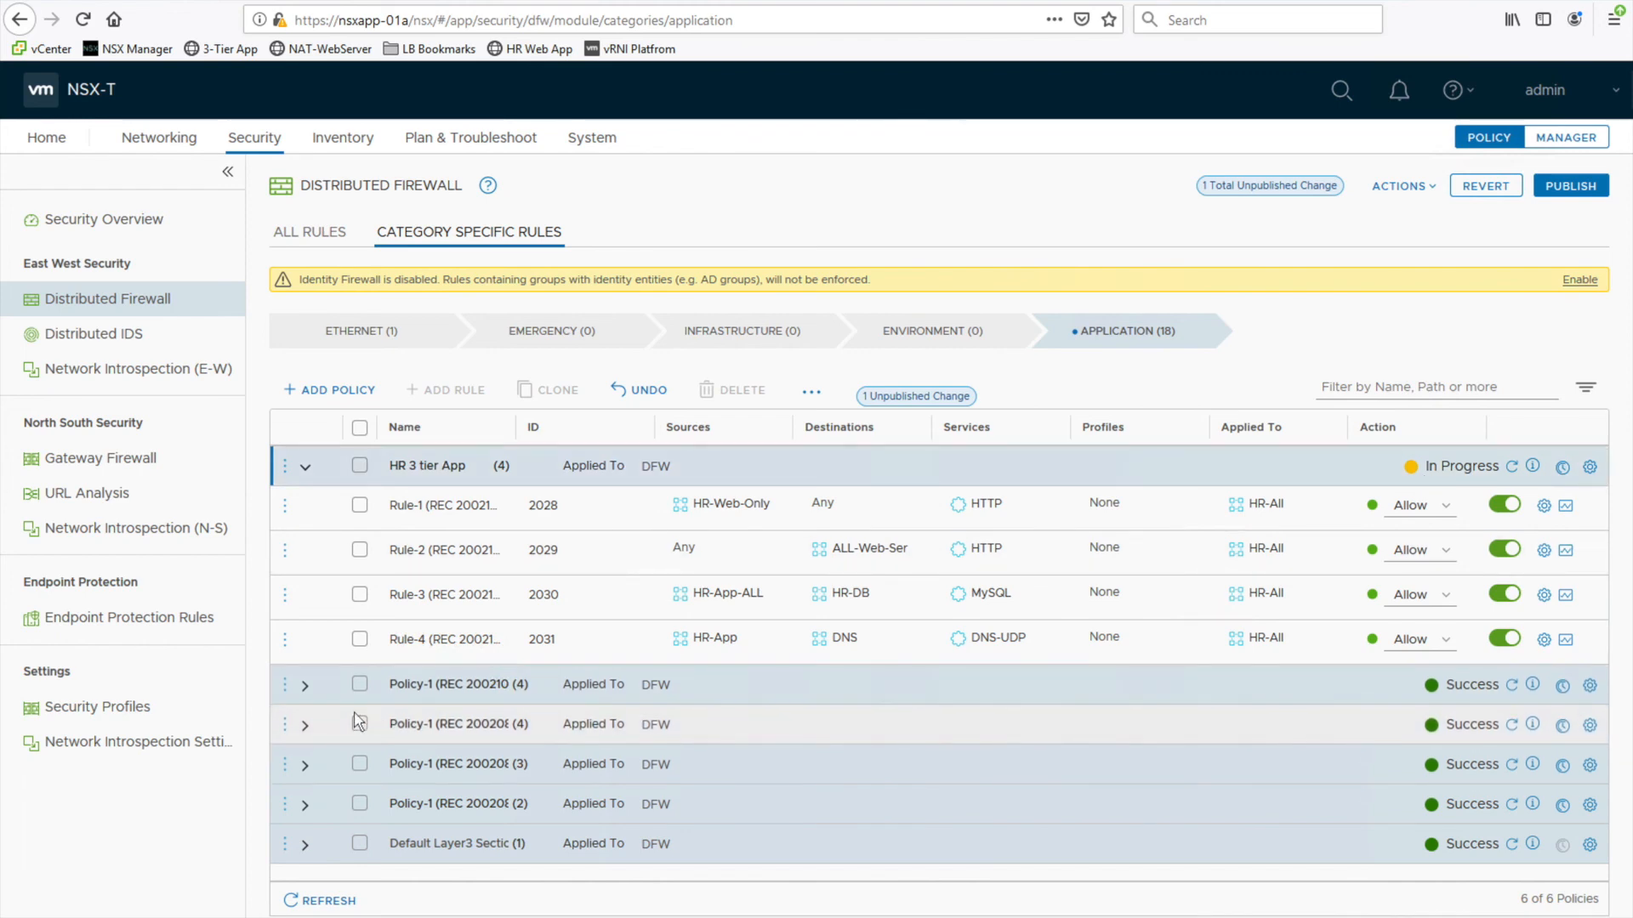
# Expand the policy below HR 3 tier App to review its rules, and publish the pending policy rename
pyautogui.click(305, 686)
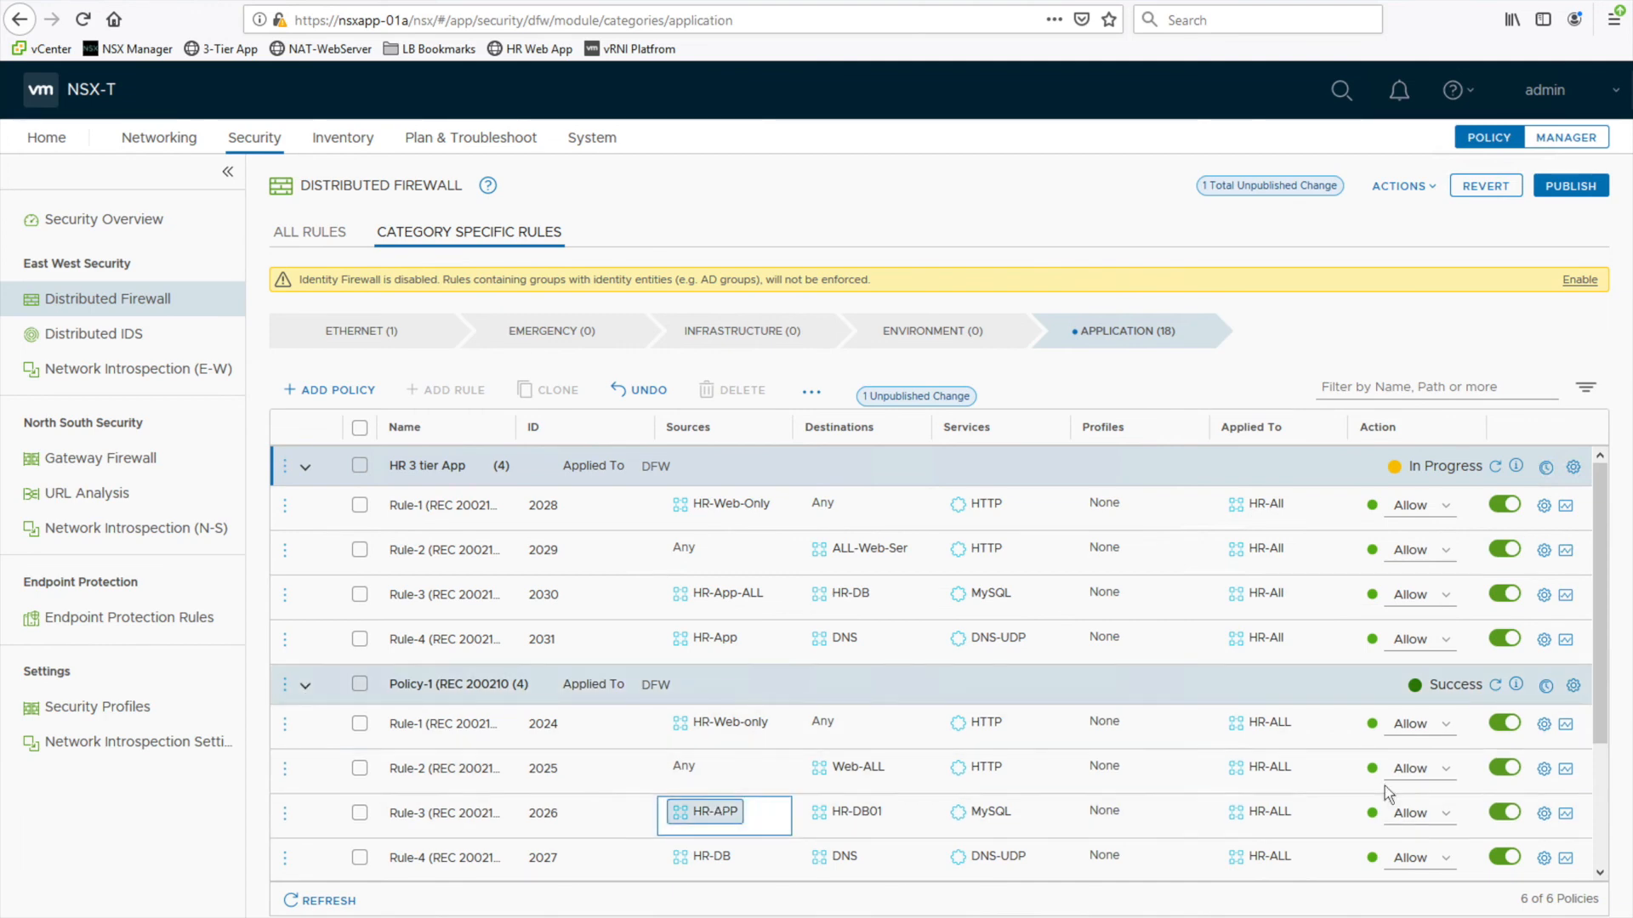
pyautogui.scroll(-2, 1597, 654)
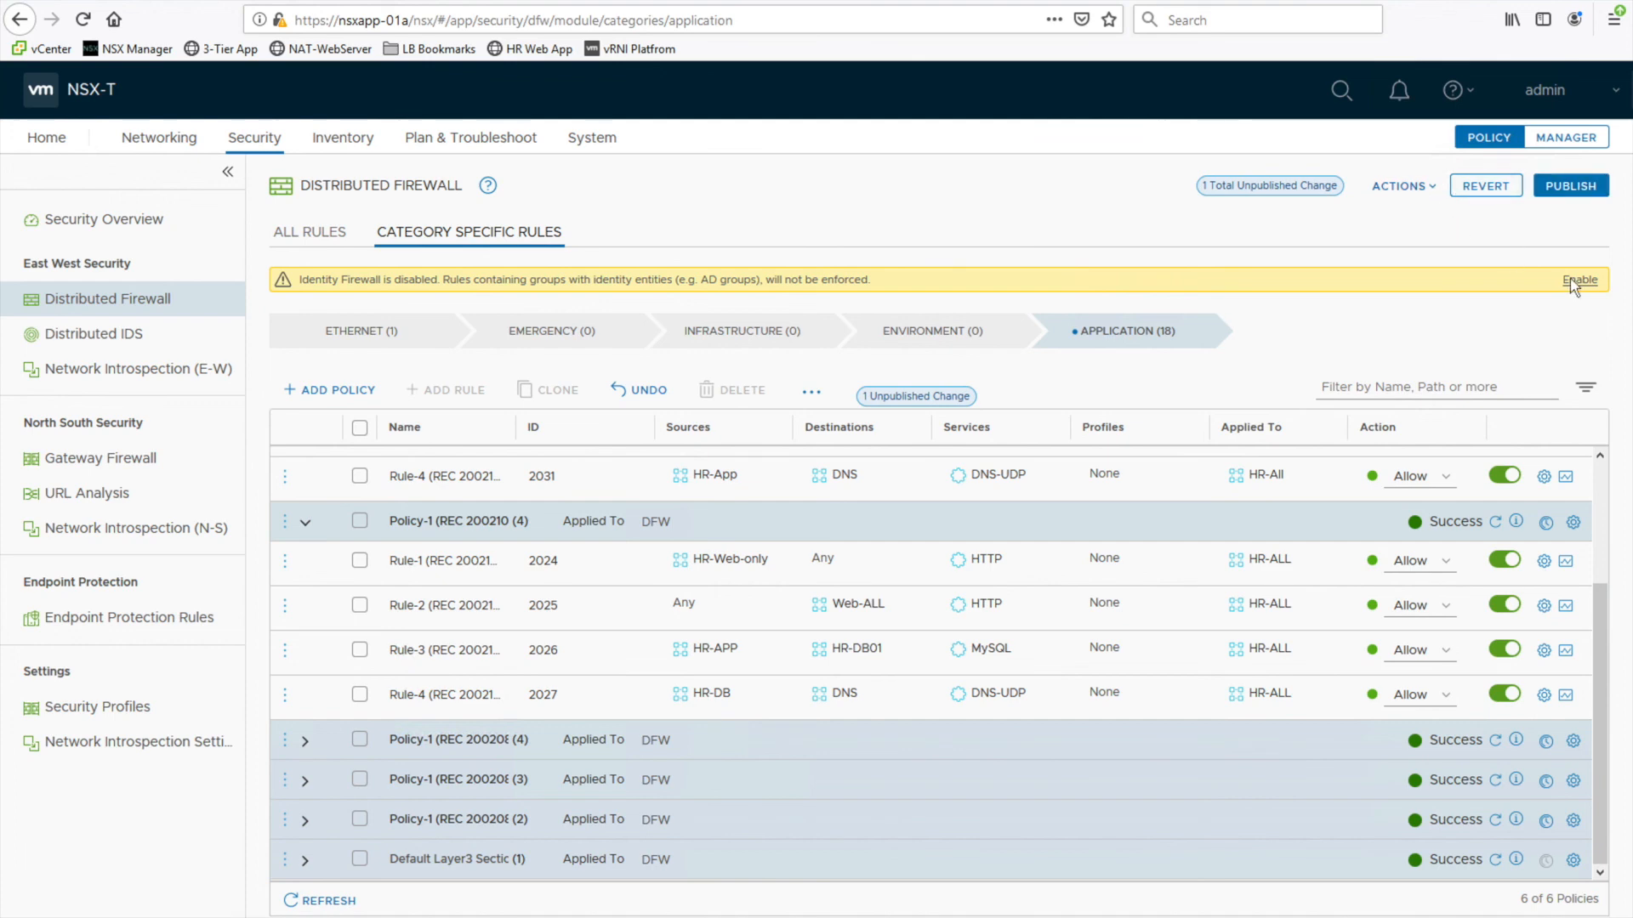
pyautogui.click(1586, 188)
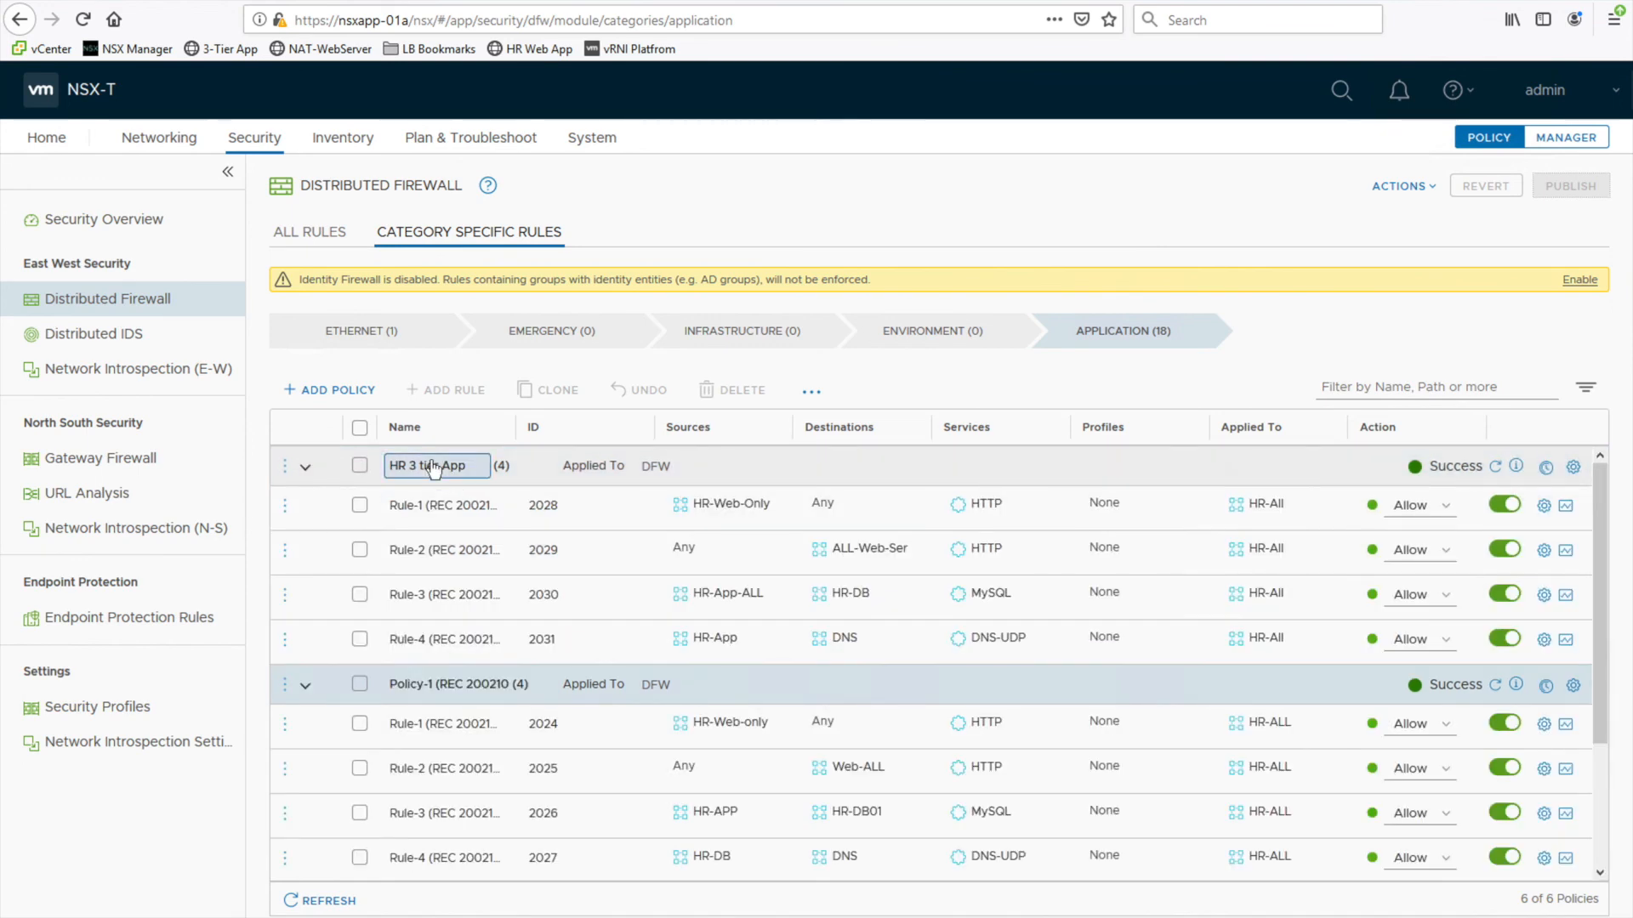
pyautogui.moveTo(940, 859)
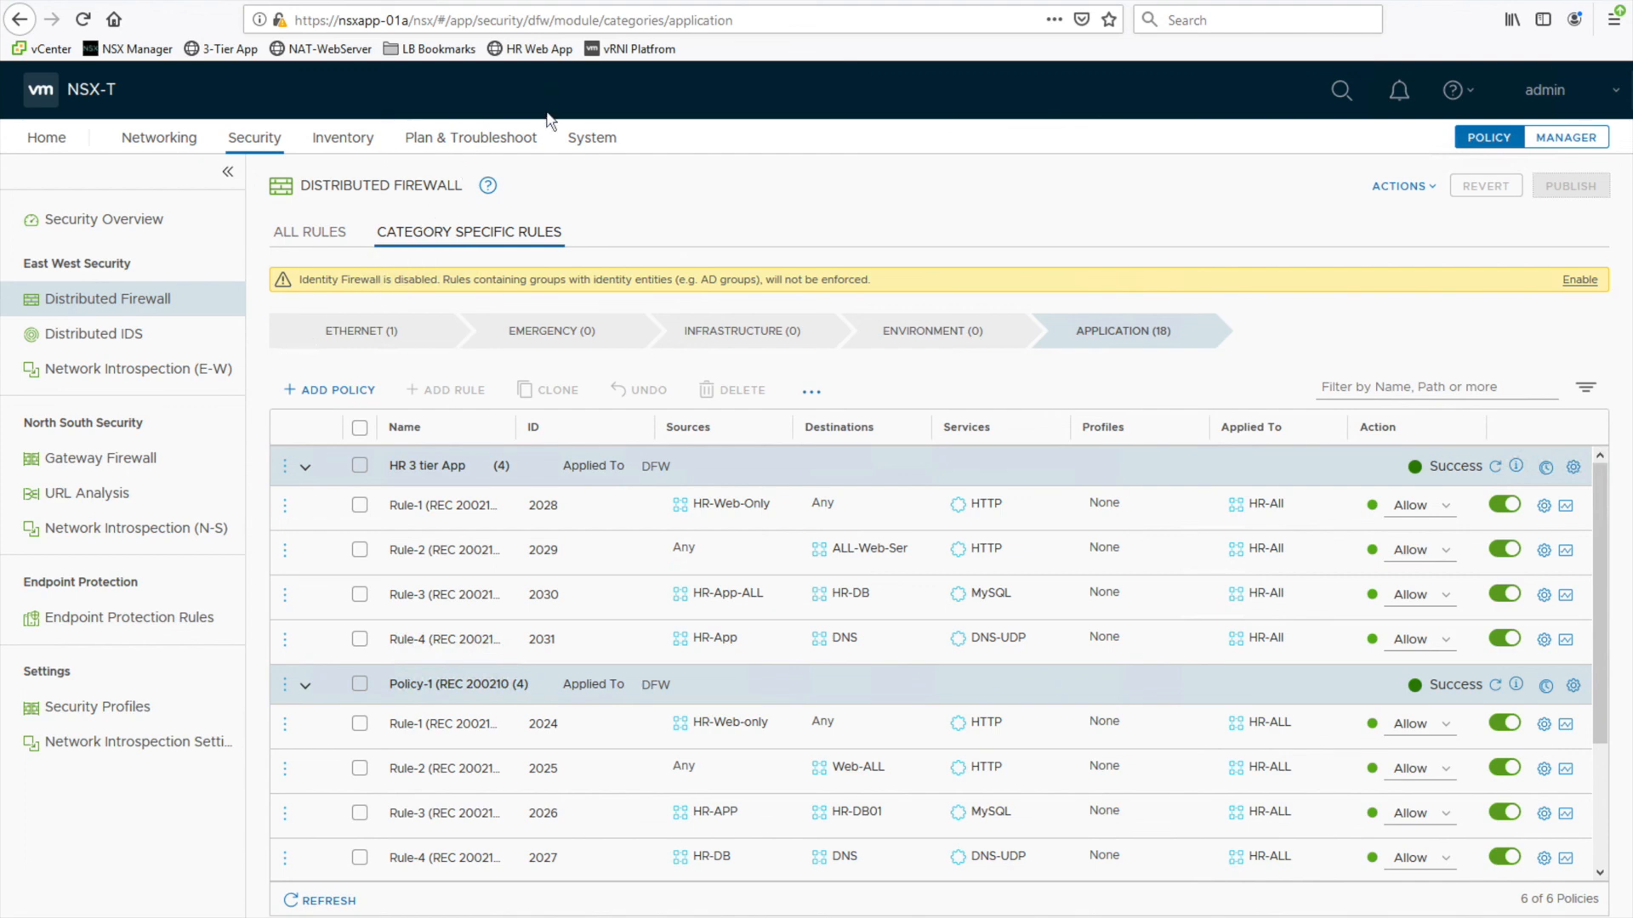
pyautogui.click(523, 140)
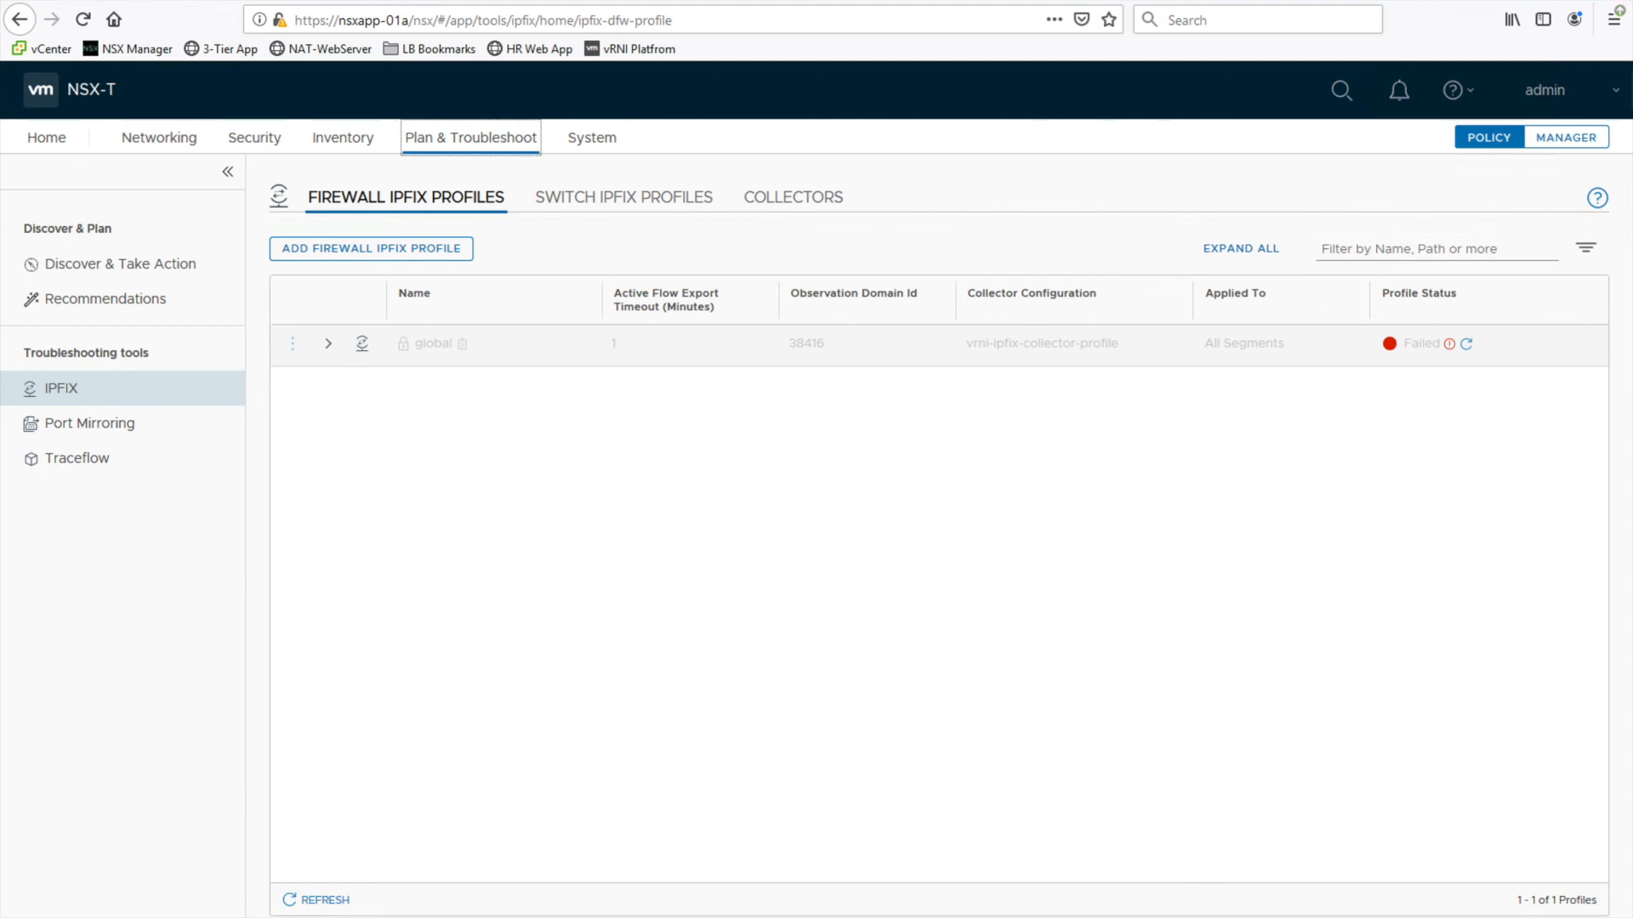
pyautogui.hotkey('alt', 'Tab')
pyautogui.click(457, 287)
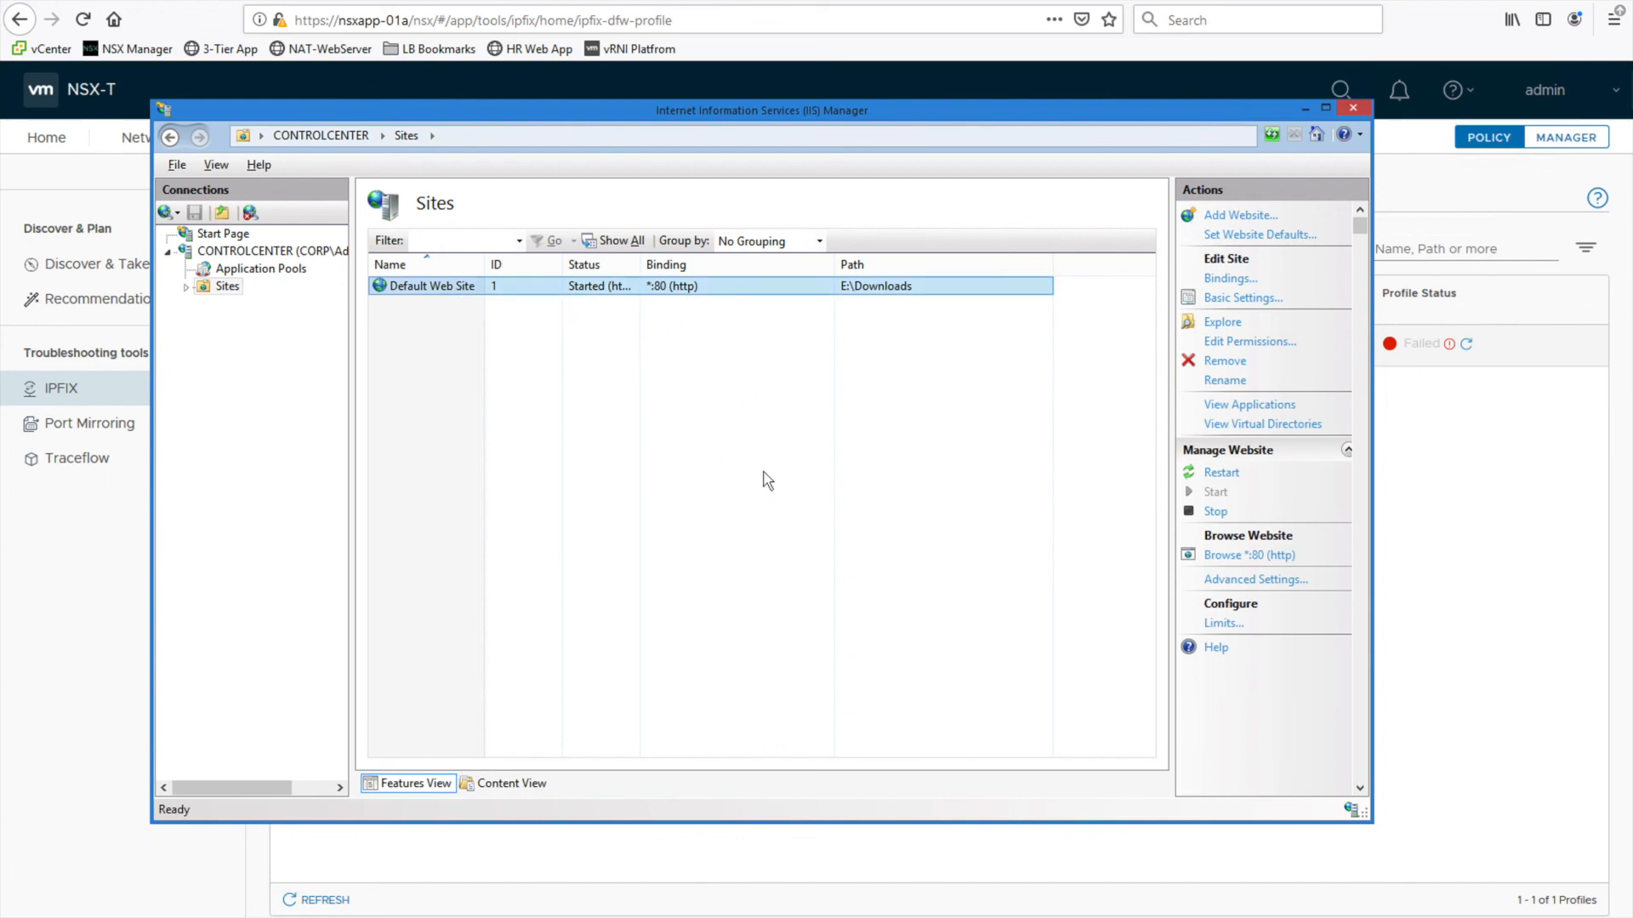
pyautogui.click(129, 664)
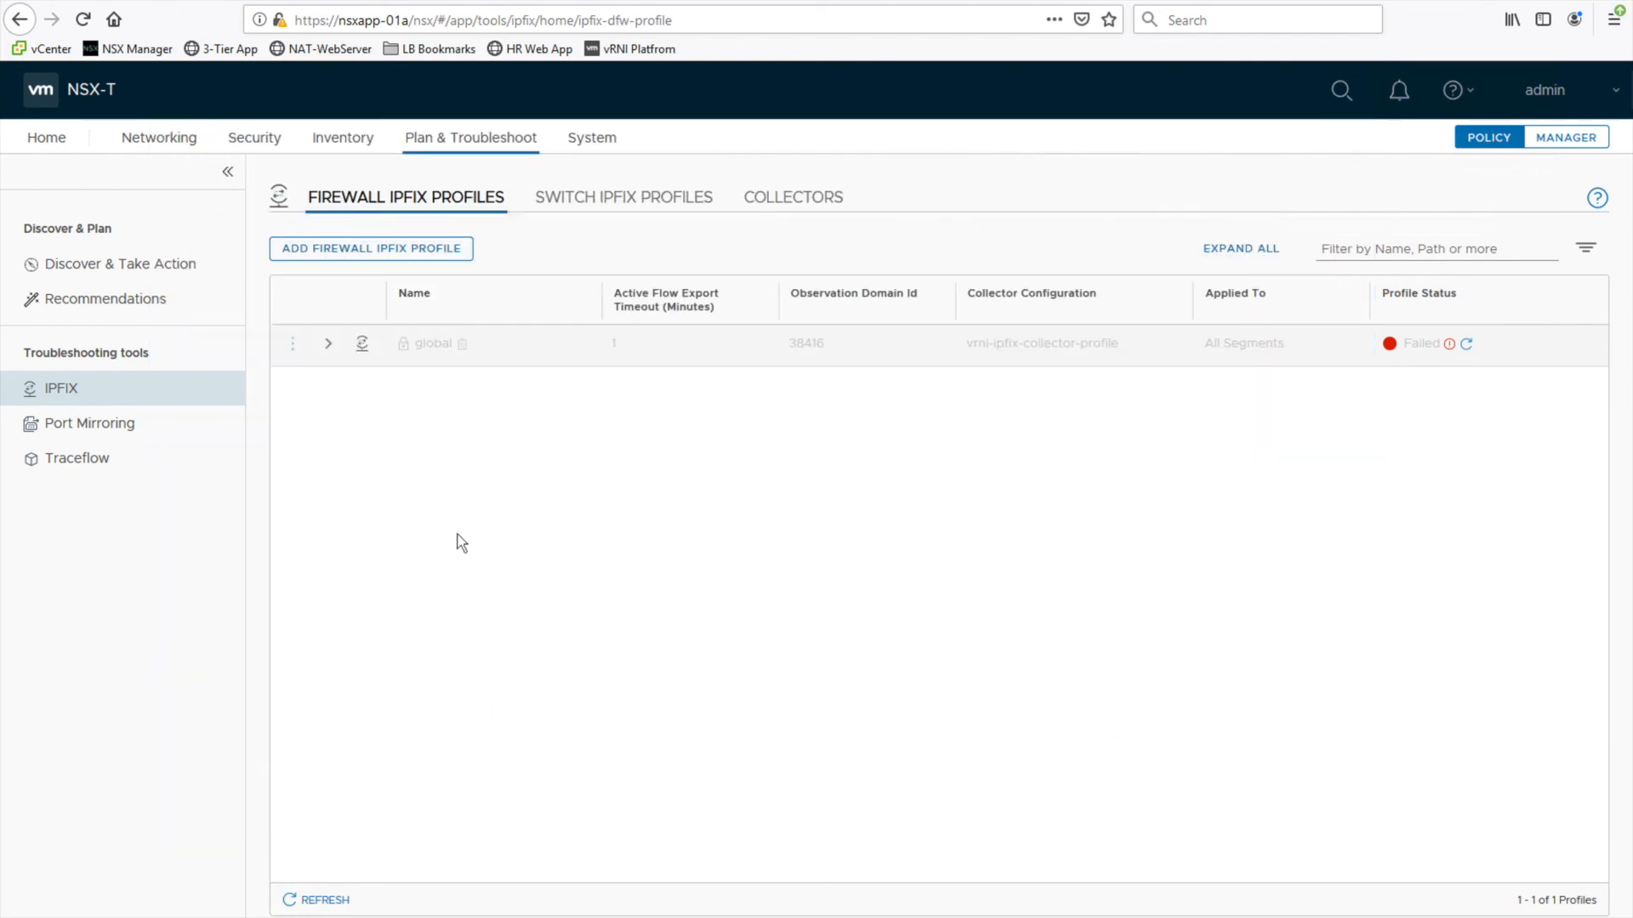
# View the NSX system's appliances overview, check the NSX-Intelligence virtual machine summary in the vSphere Client, and return to the appliances
pyautogui.click(594, 143)
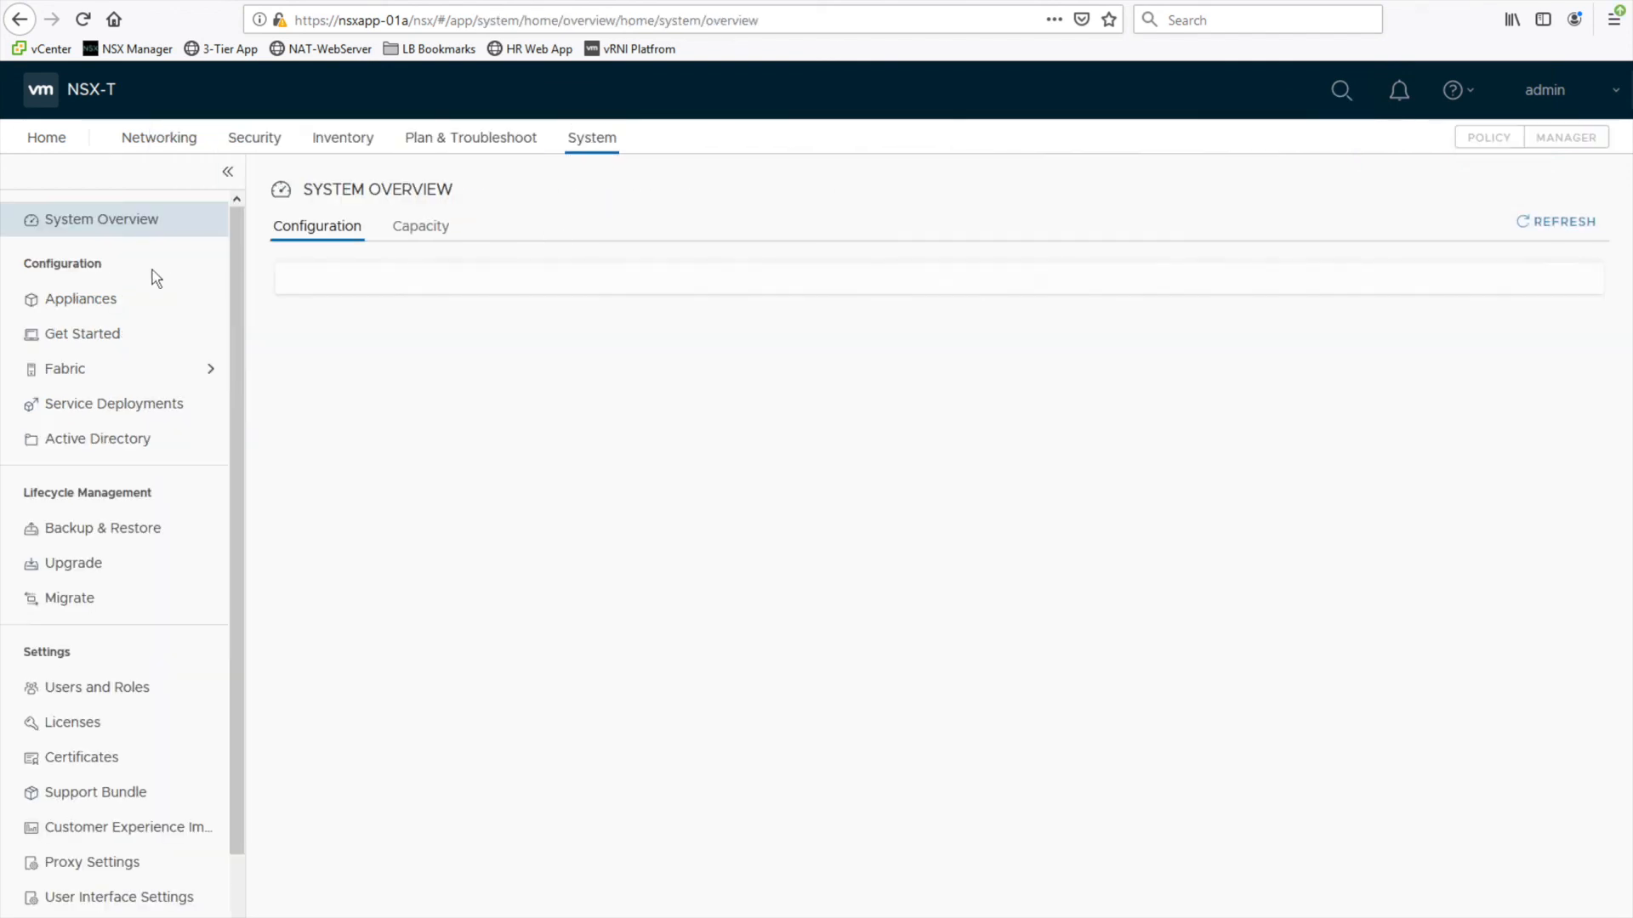
pyautogui.click(146, 318)
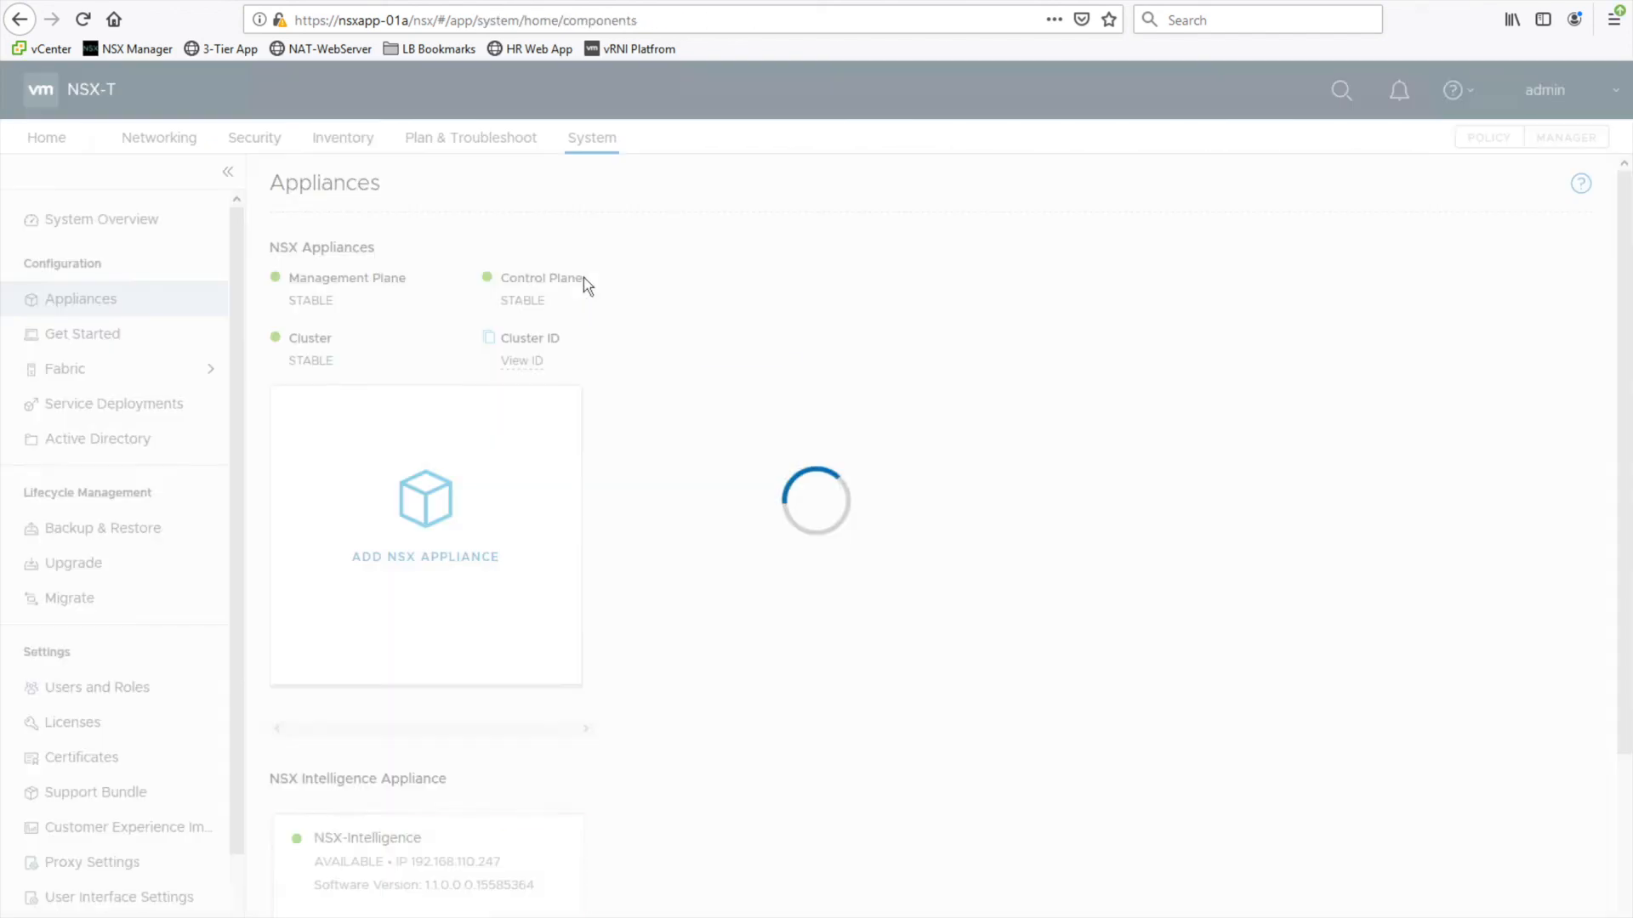
pyautogui.hotkey('alt', 'Tab')
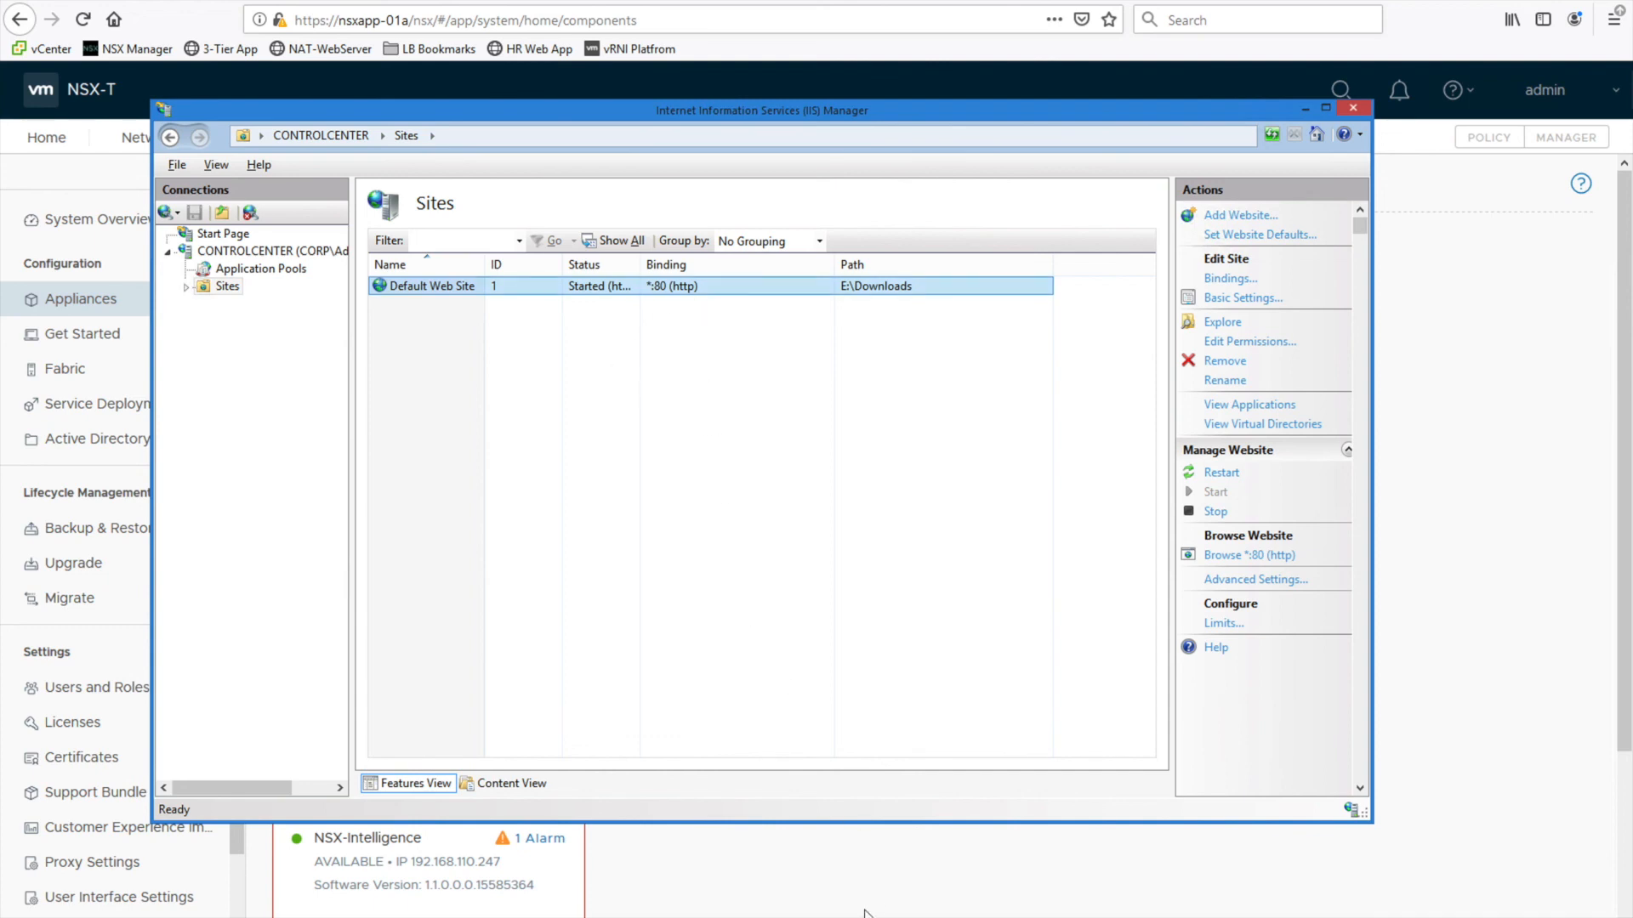
pyautogui.click(860, 879)
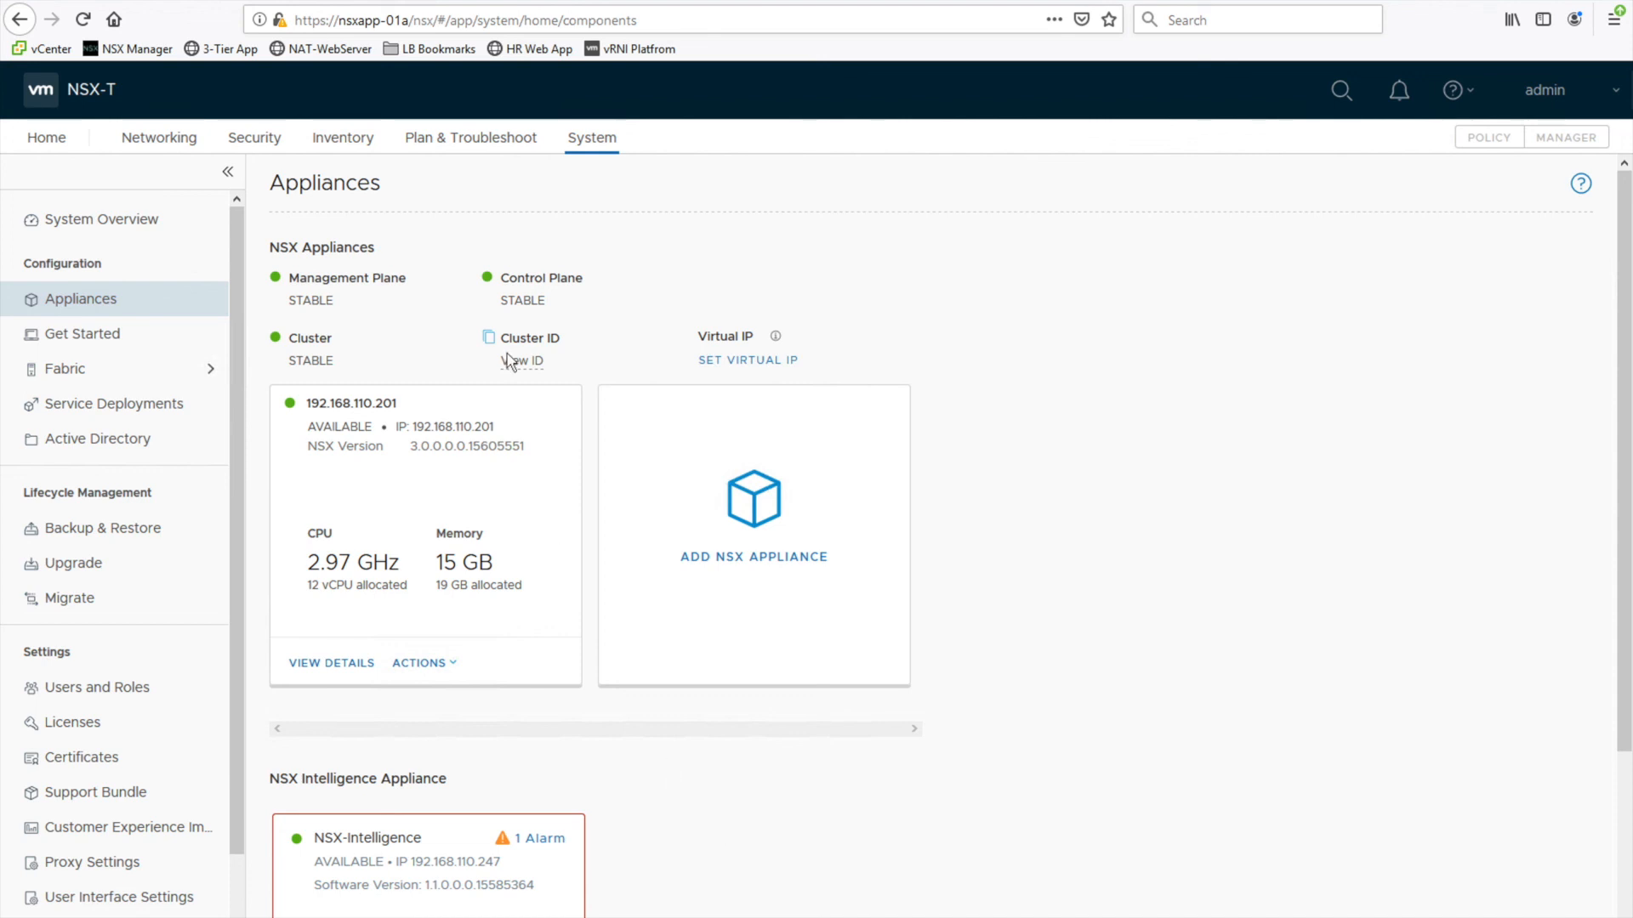
pyautogui.click(167, 1)
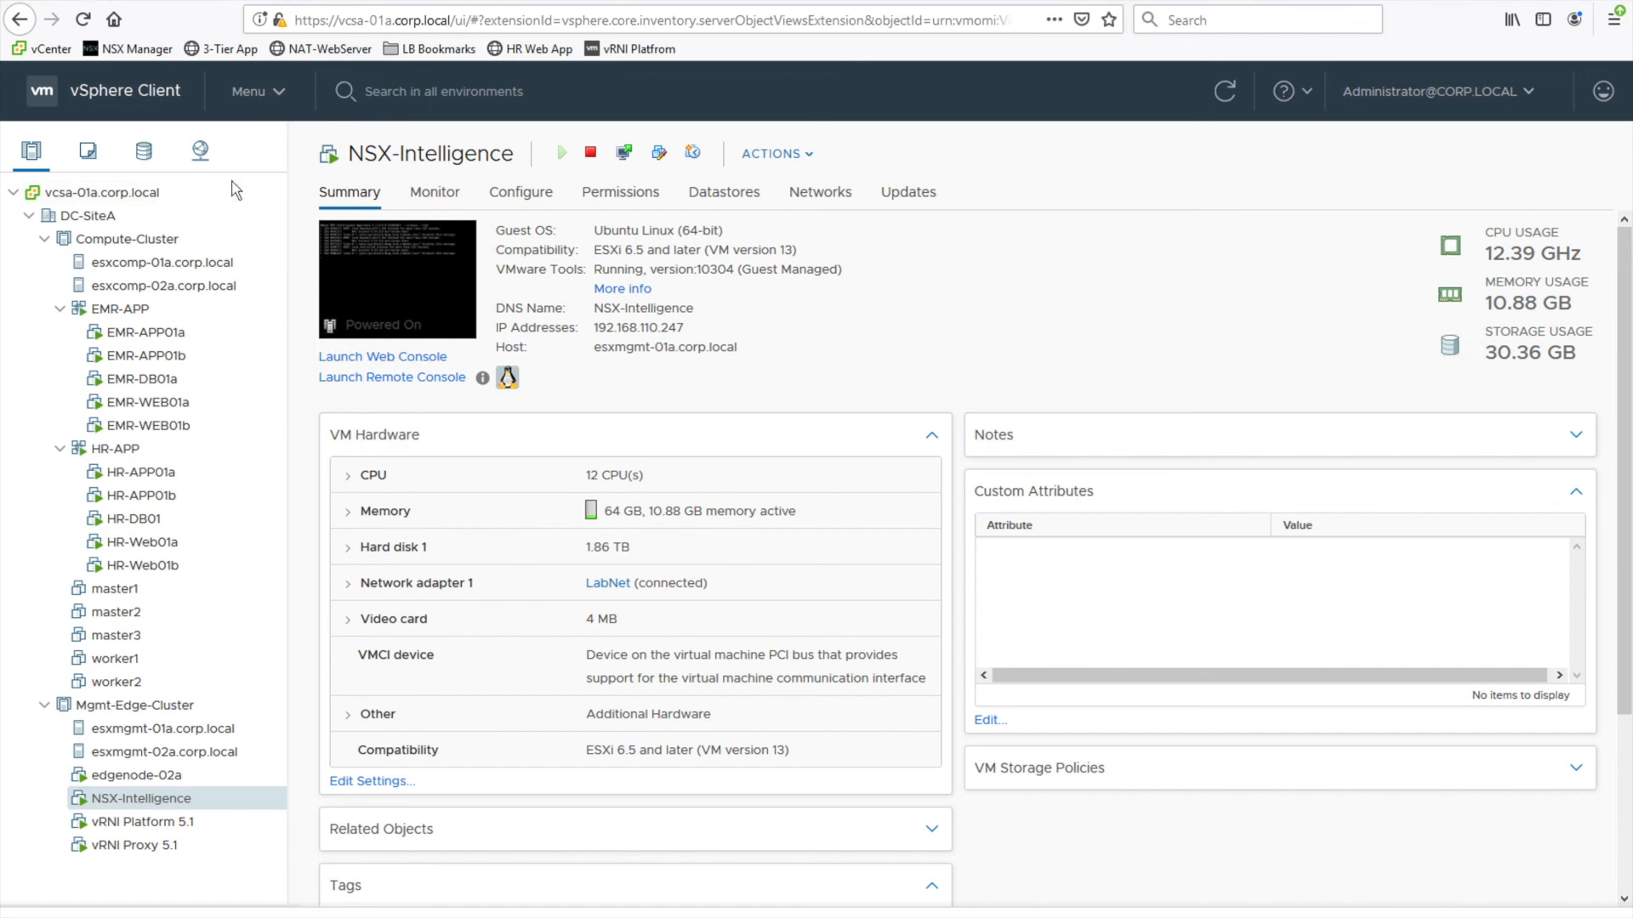
pyautogui.click(364, 2)
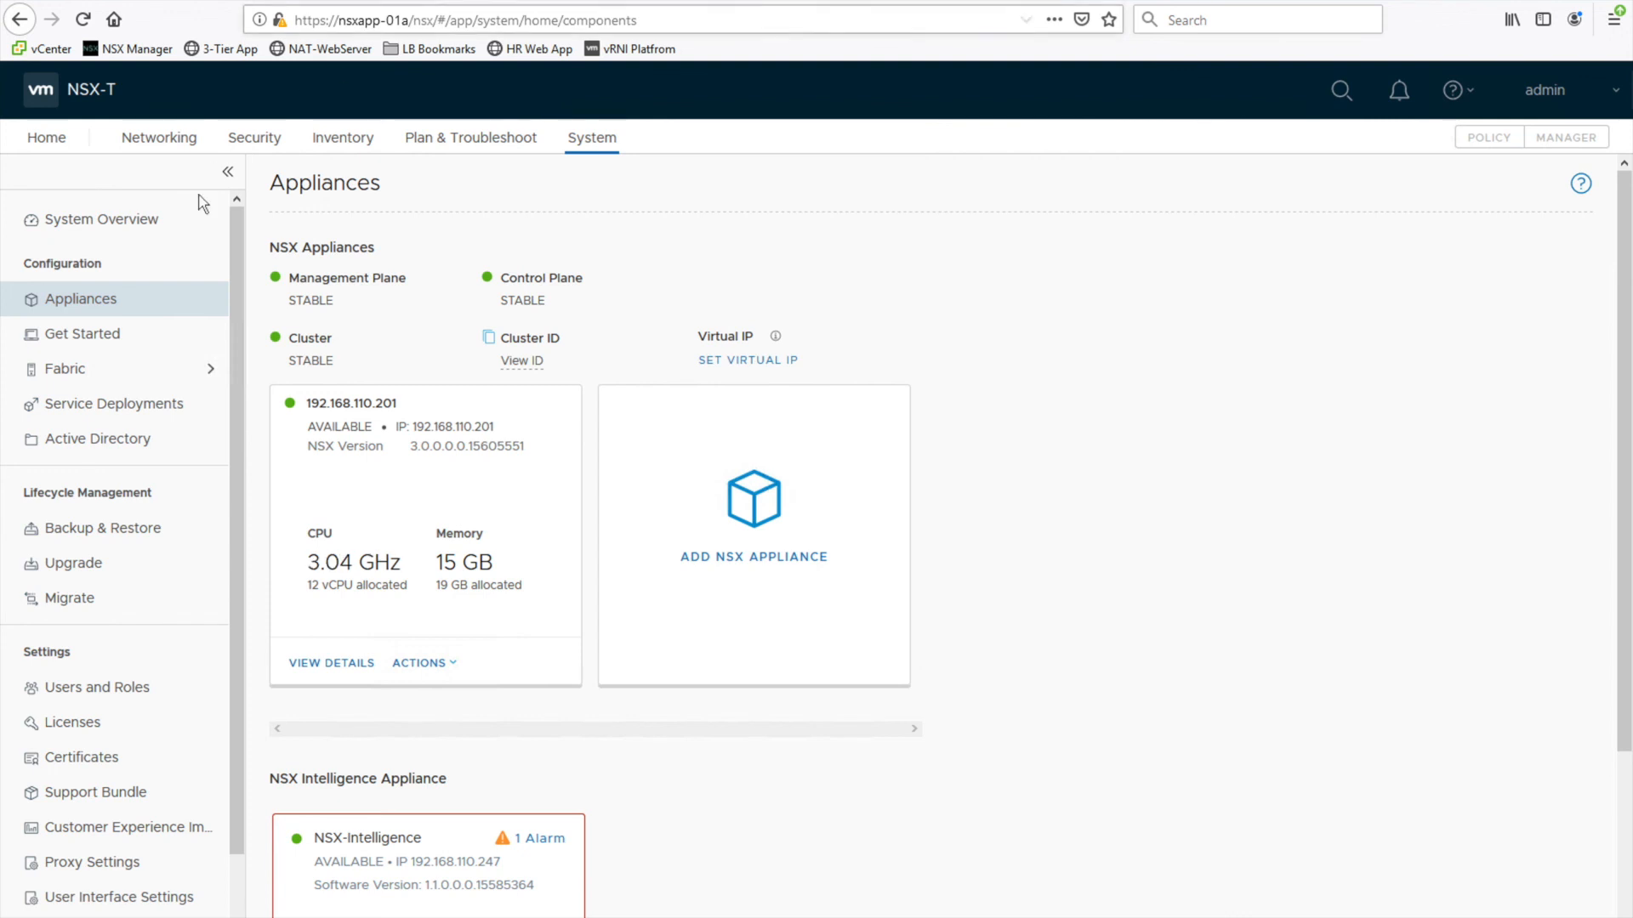